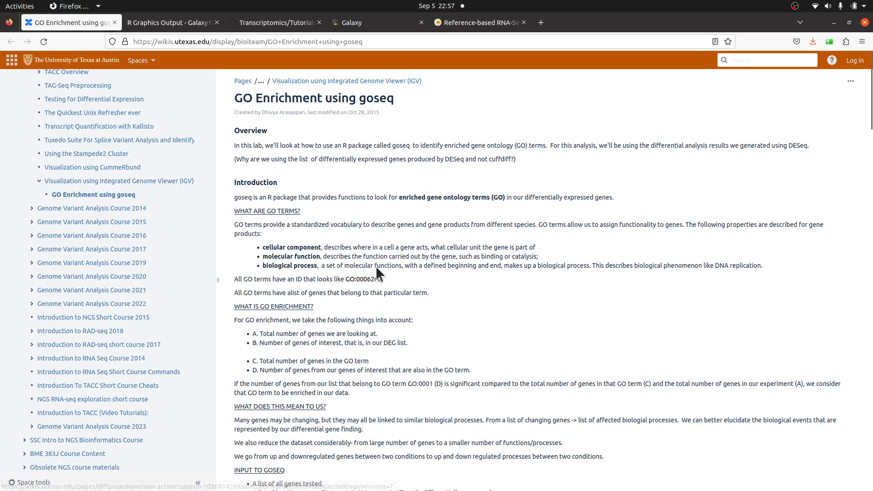
- Read the introduction of the goseq GO enrichment wiki page, switching briefly to the Galaxy tab
scroll(544, 288, down, 5)
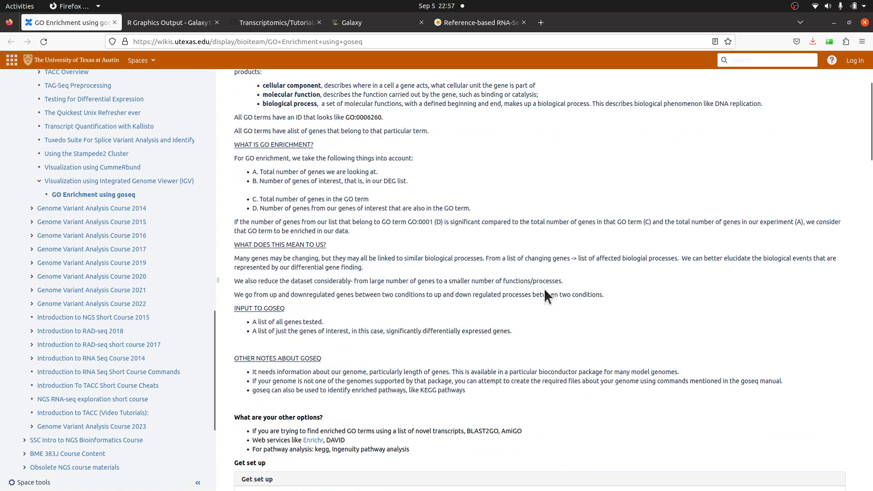
scroll(416, 382, down, 4)
scroll(421, 345, up, 9)
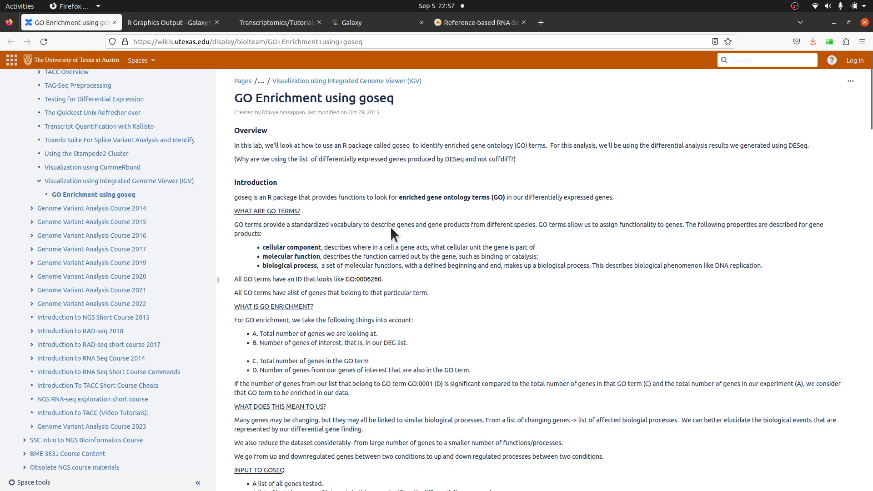
click(374, 20)
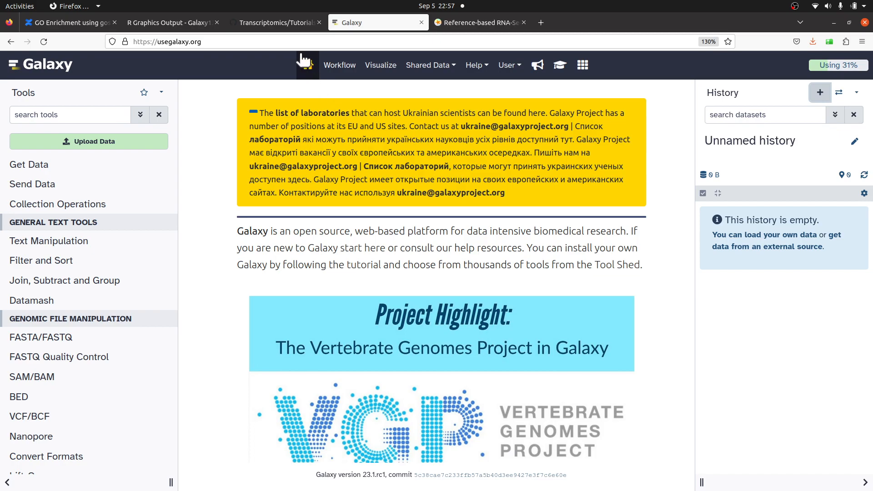
click(89, 19)
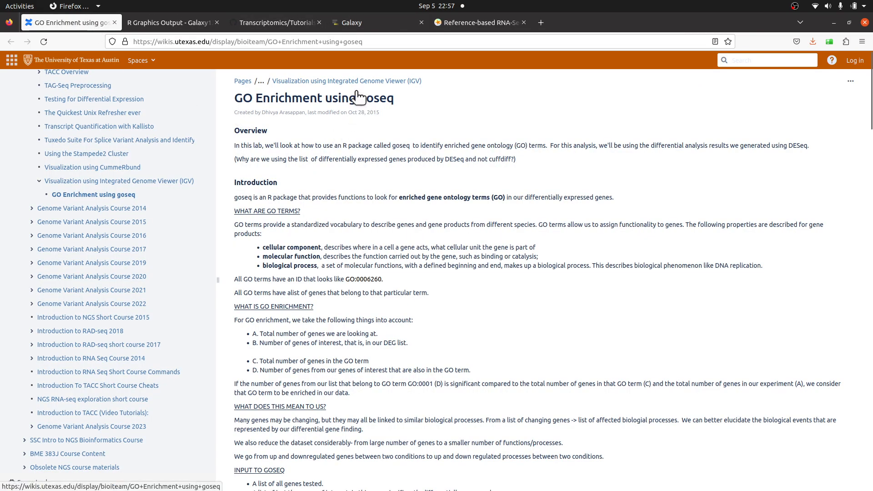
click(367, 25)
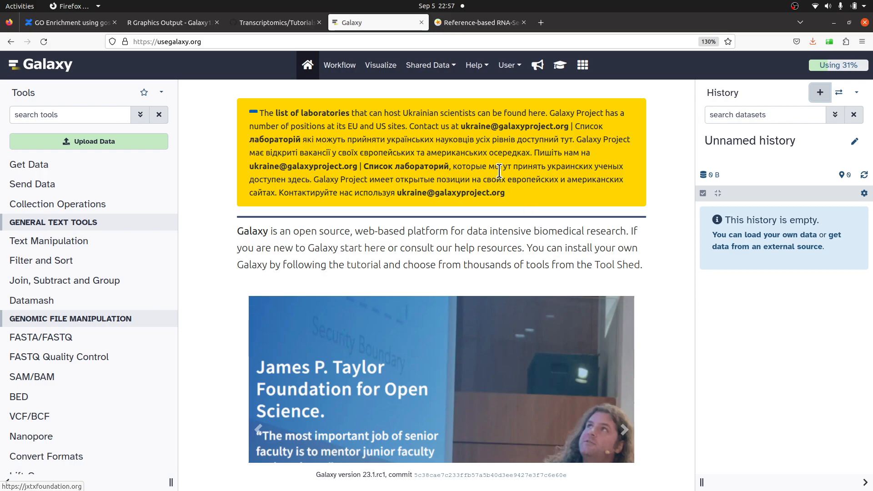
- Read the functional enrichment and Gene Ontology analysis section of the Reference-based RNA-Seq tutorial
click(474, 28)
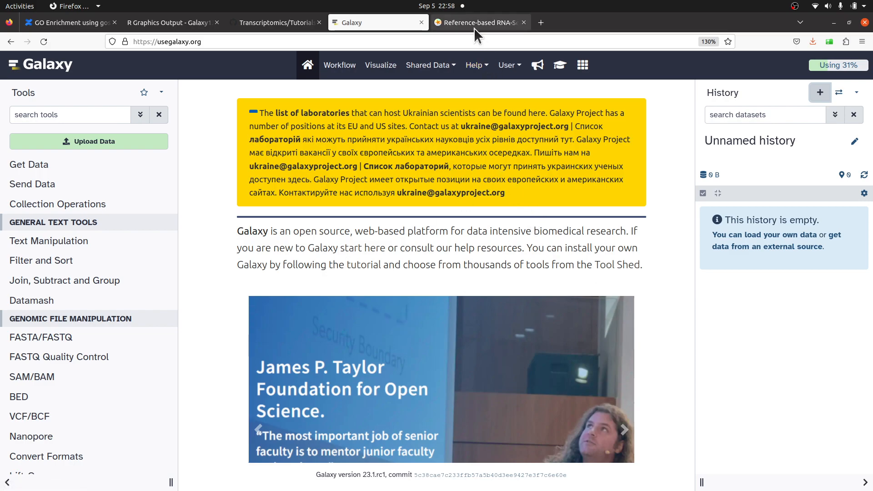
drag(871, 359, 847, 53)
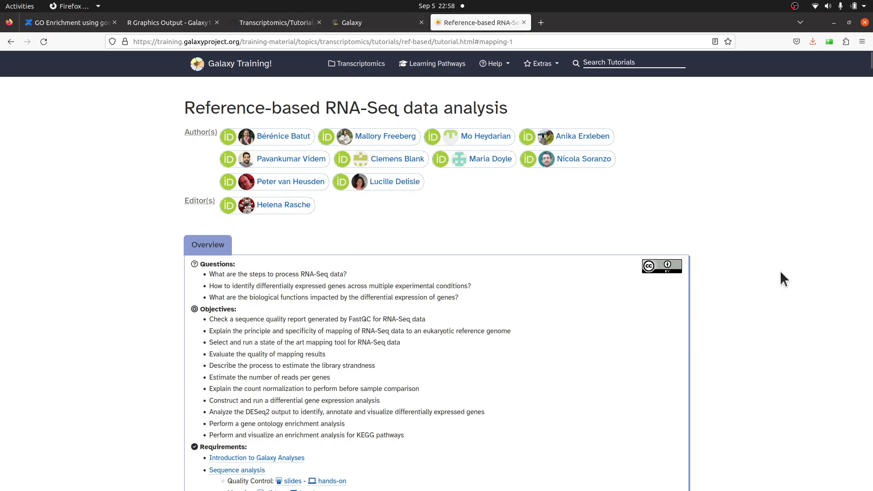
mouse_move(868, 67)
mouse_down()
mouse_move(846, 250)
mouse_move(861, 318)
mouse_move(859, 370)
mouse_move(862, 360)
mouse_up()
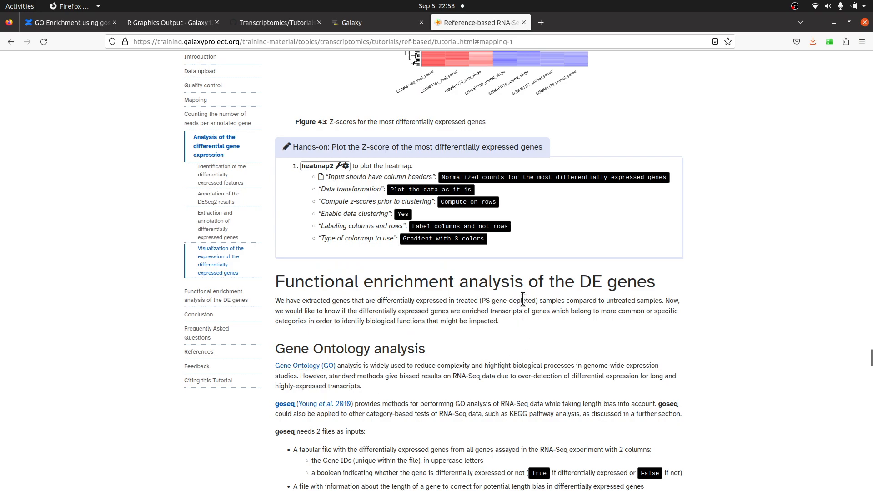
scroll(384, 313, down, 1)
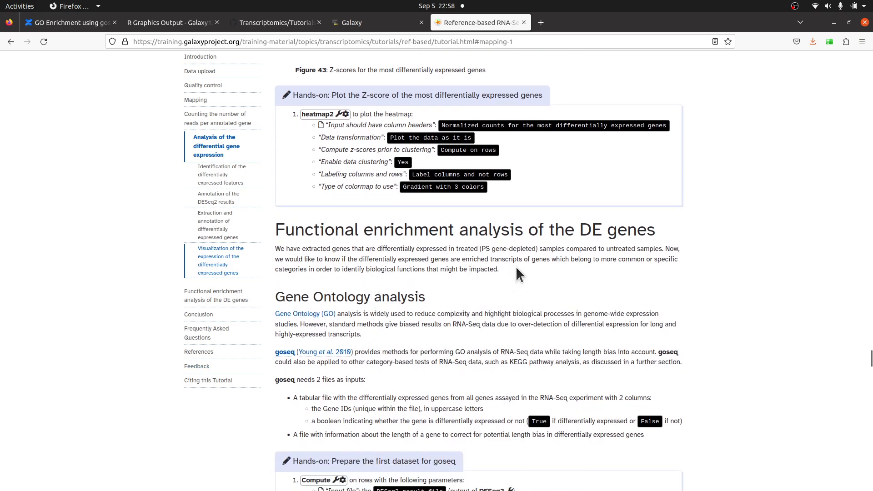
scroll(419, 279, down, 1)
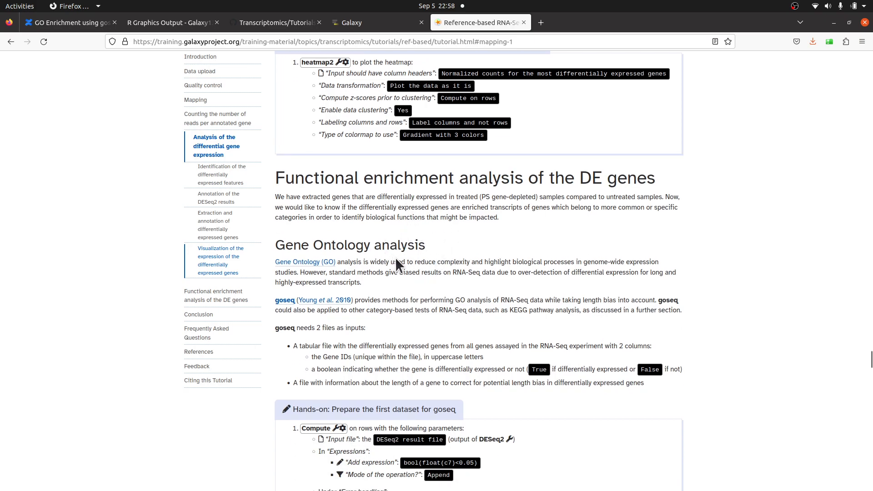
scroll(400, 249, down, 1)
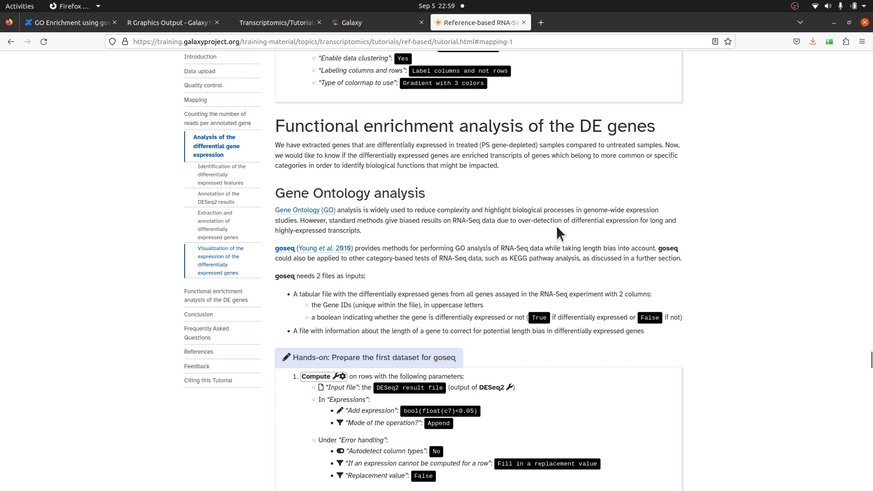
scroll(518, 245, up, 2)
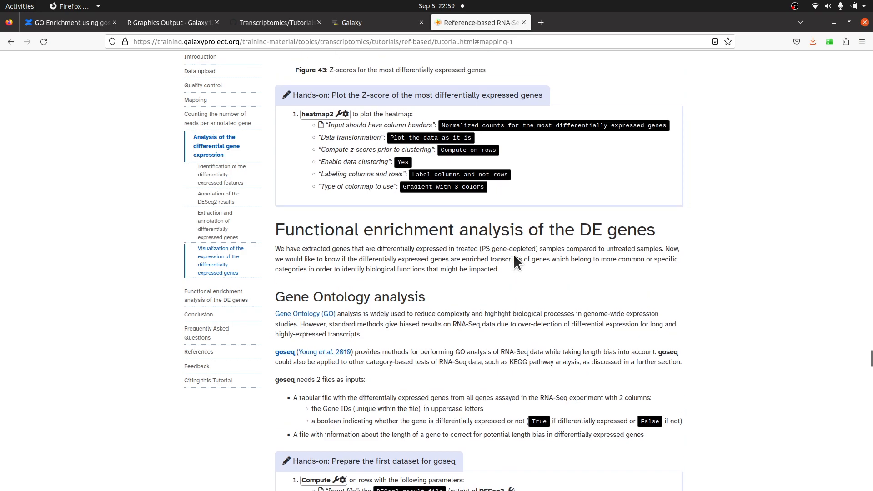
scroll(513, 252, up, 1)
scroll(516, 278, down, 1)
scroll(517, 297, up, 14)
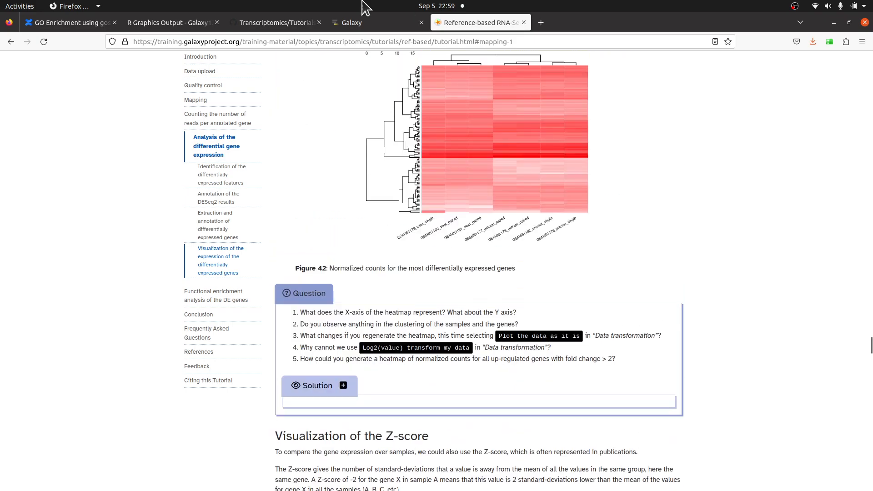
scroll(522, 367, down, 10)
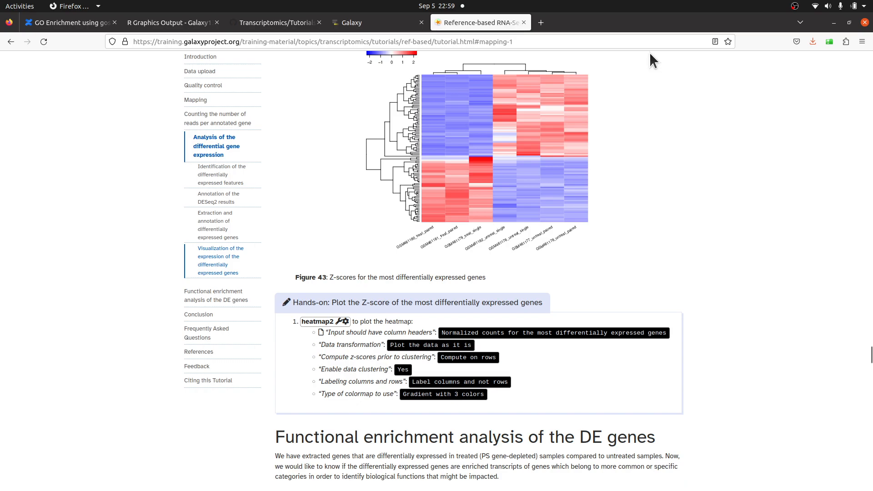
scroll(593, 283, down, 1)
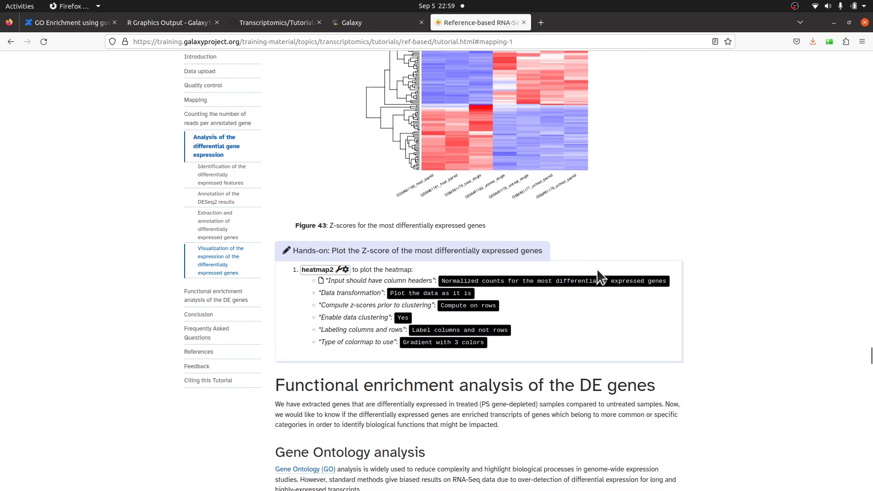
scroll(611, 290, down, 1)
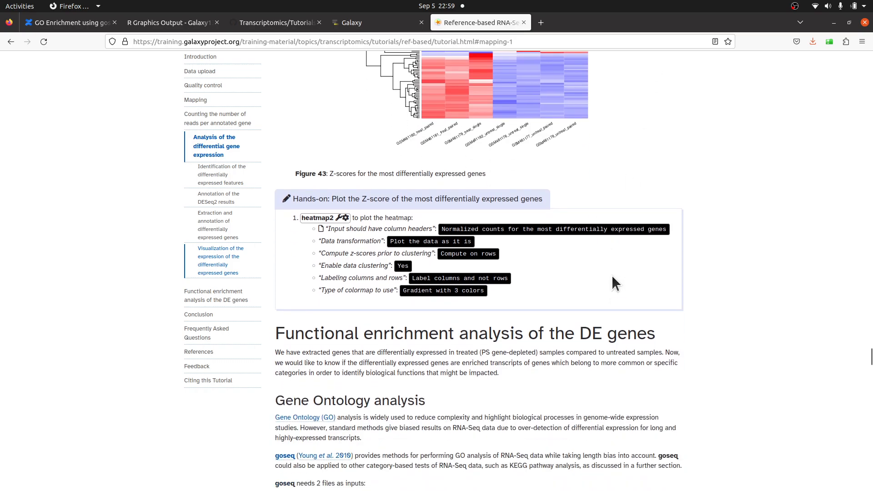
scroll(612, 274, down, 1)
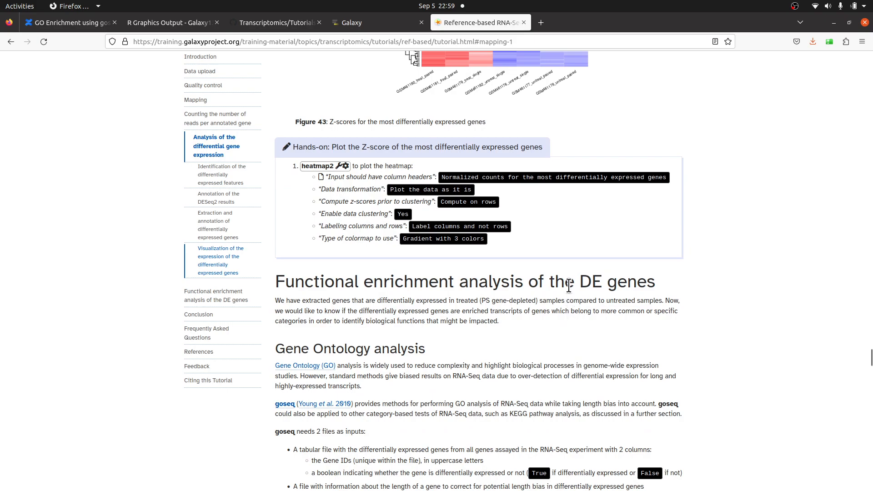
scroll(575, 275, up, 7)
scroll(408, 265, down, 9)
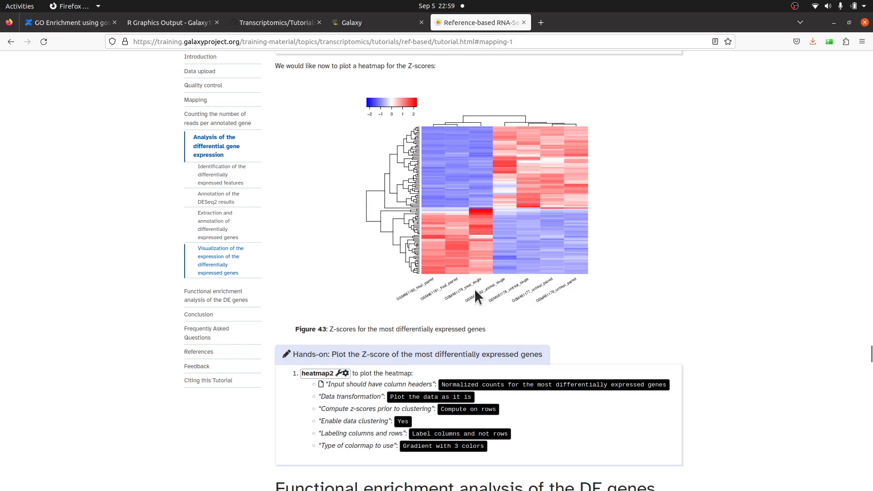
scroll(570, 319, down, 1)
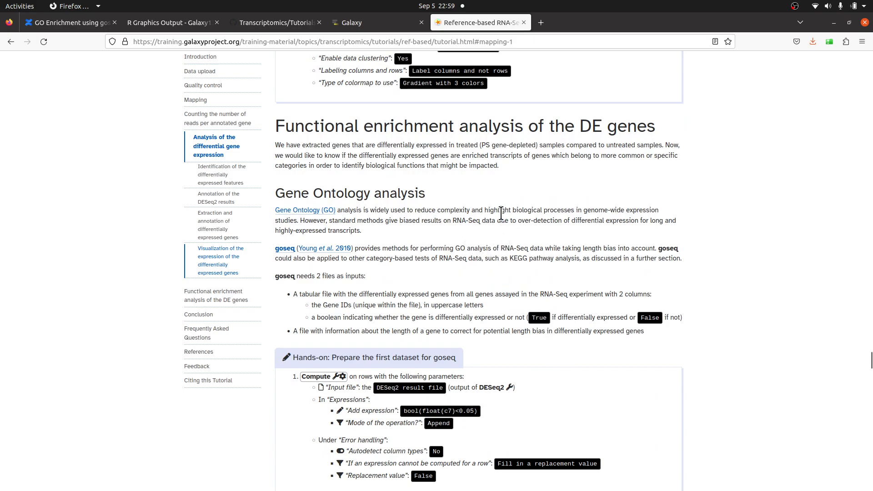
scroll(489, 218, down, 1)
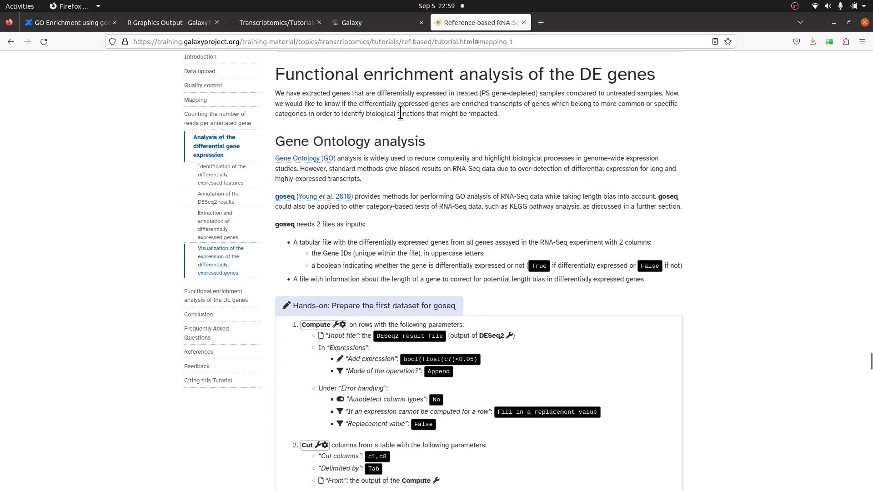
- Create a new empty history in Galaxy
click(361, 26)
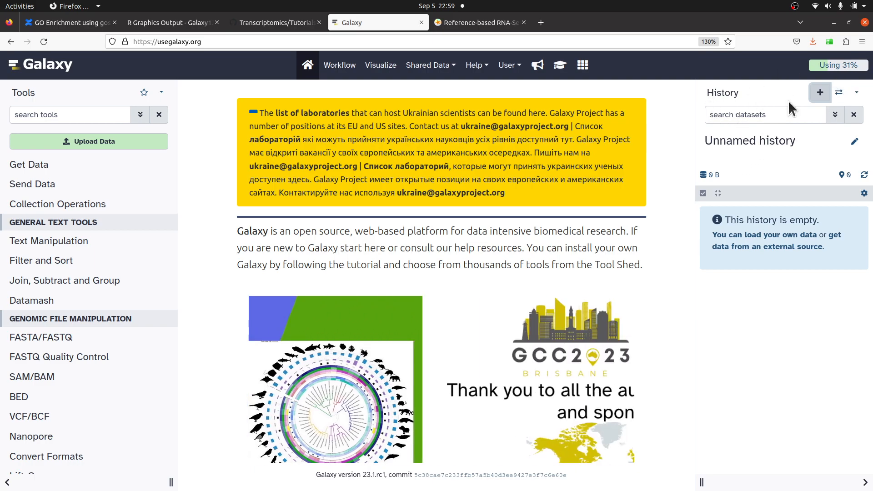
click(820, 93)
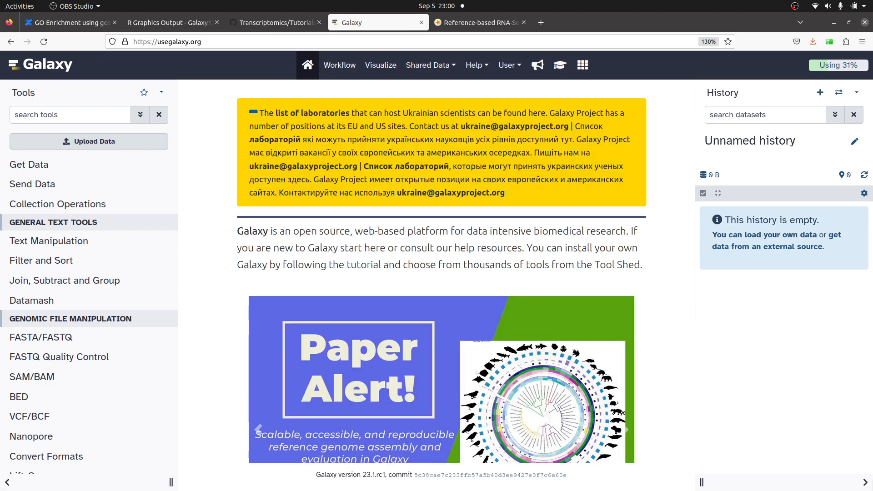
click(821, 96)
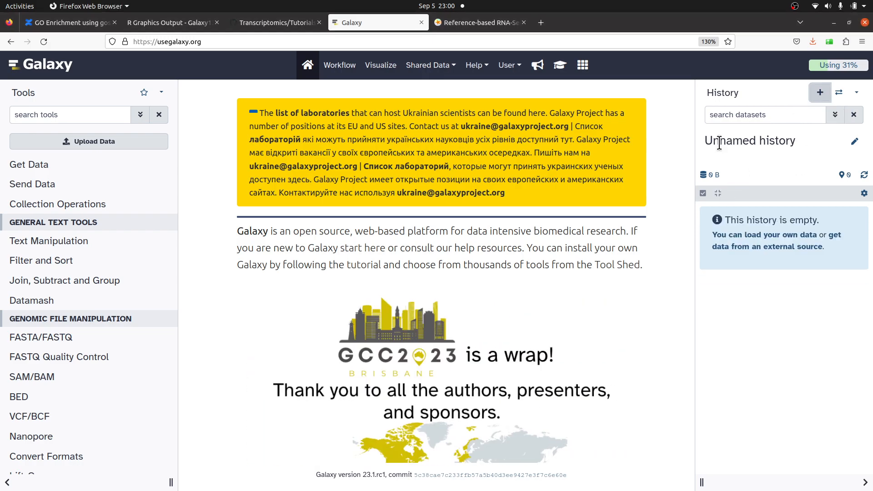
- Rename the history to "GO Enrichment Analysis - 05-09-2023" and save it
click(854, 142)
text(G)
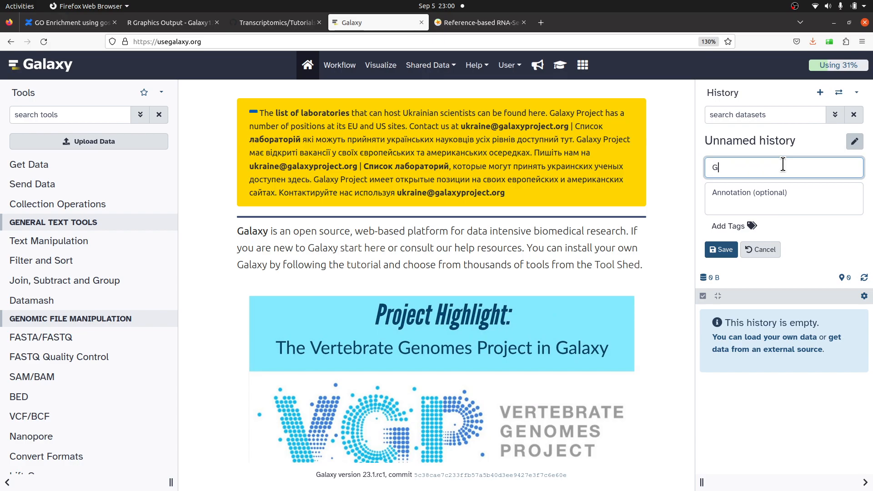
text(O Enrich)
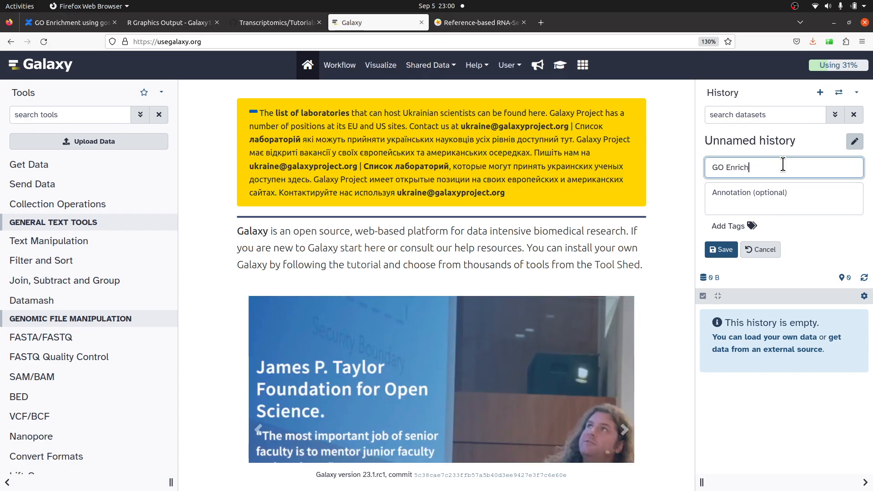
text(ment Ana)
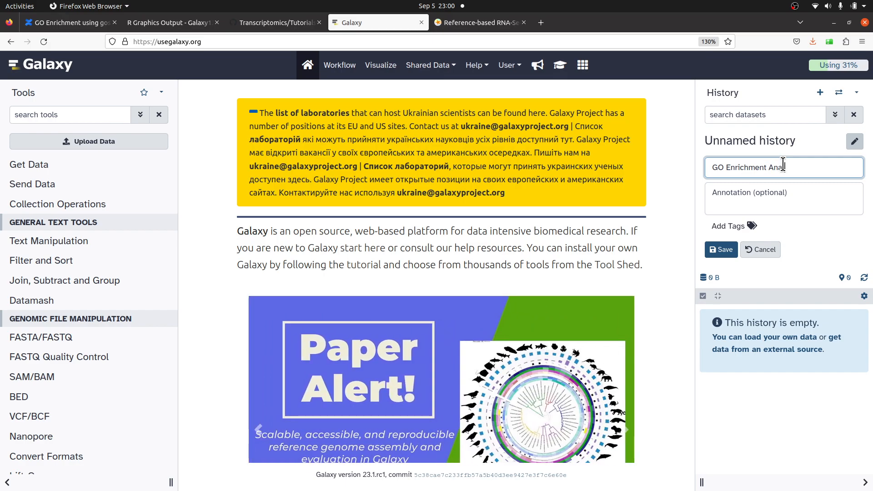
text(lysis - 05-09-2023)
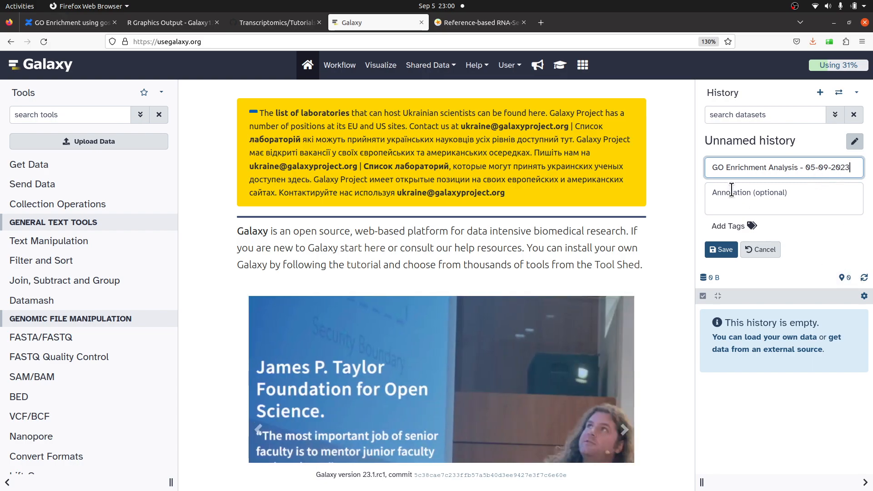
click(723, 249)
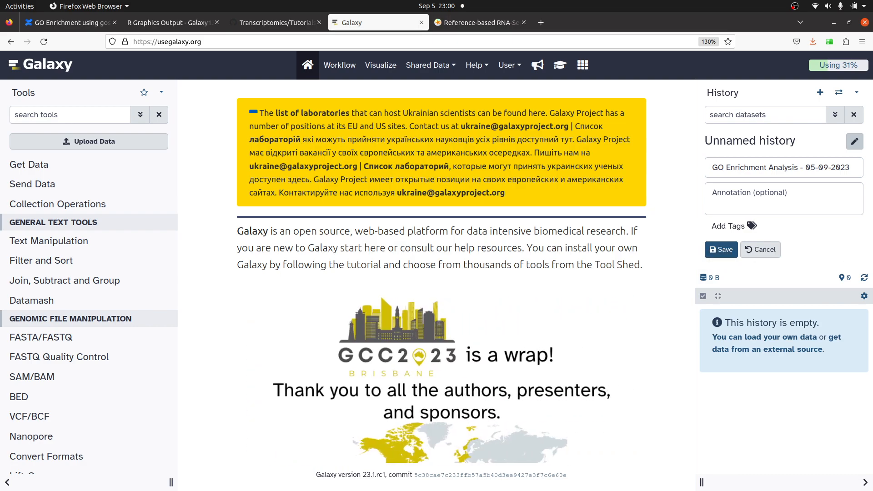
click(722, 249)
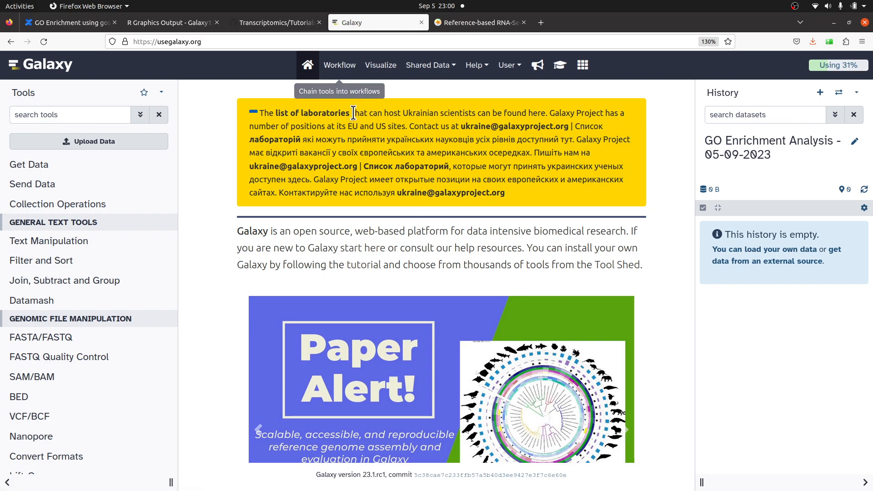
- Inspect the Gene_IDS_and_Length.tsv file and its raw version in the GitHub repository, then return to Galaxy
click(278, 25)
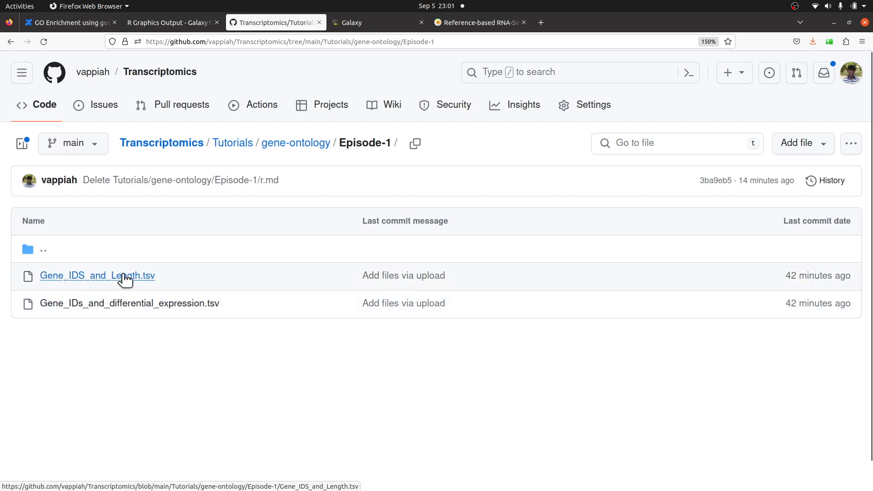
click(122, 278)
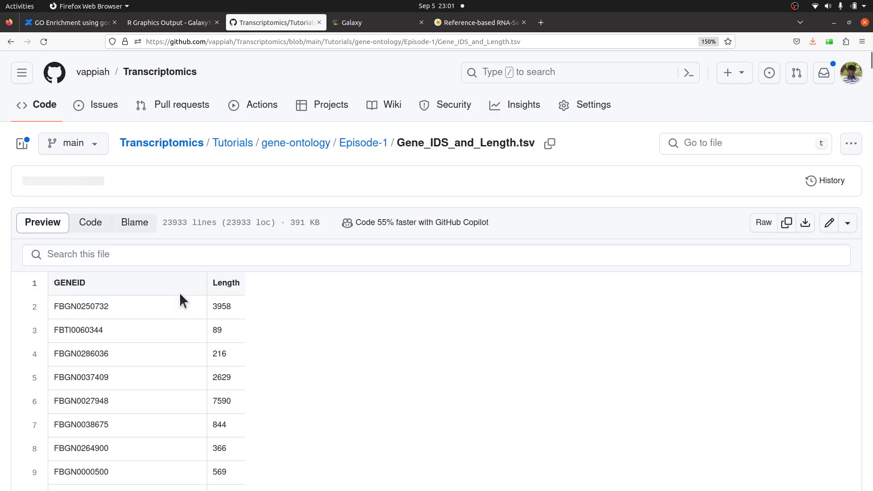
scroll(280, 295, down, 3)
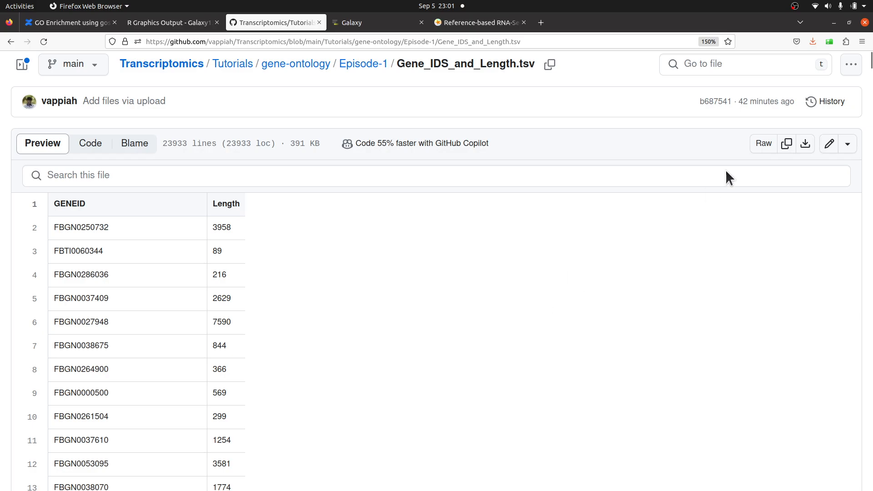
right_click(764, 147)
click(772, 221)
click(764, 145)
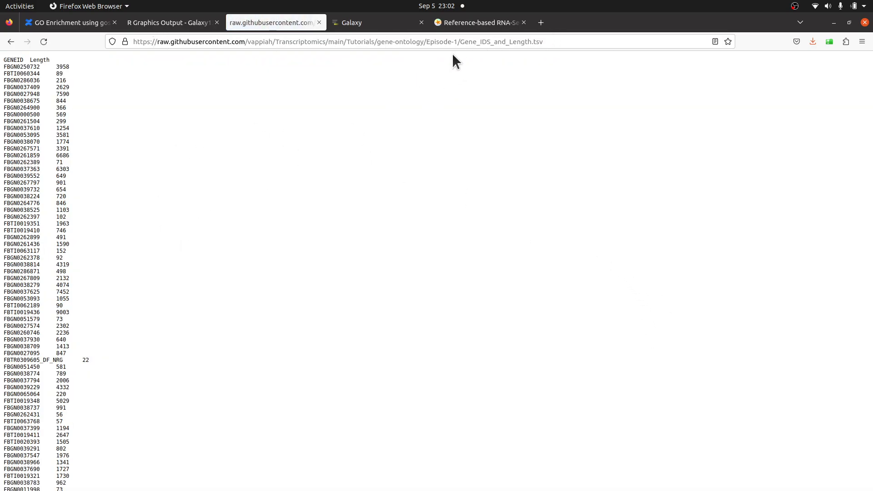
click(10, 42)
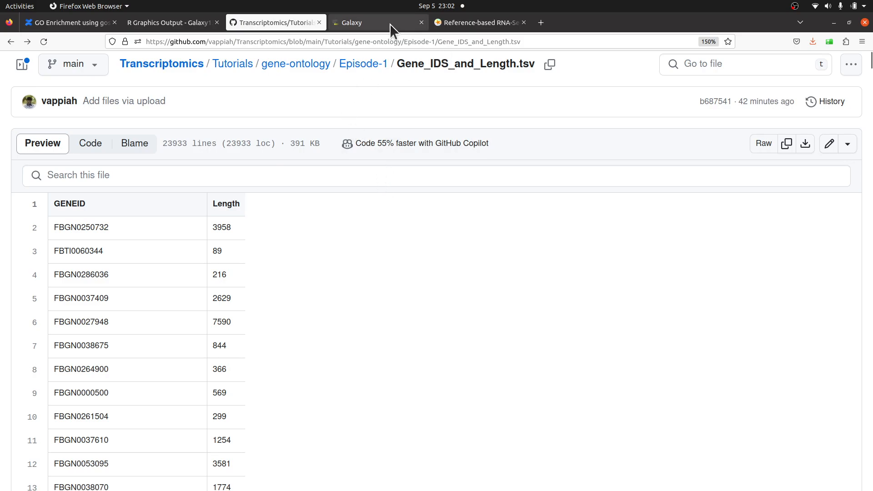
click(378, 25)
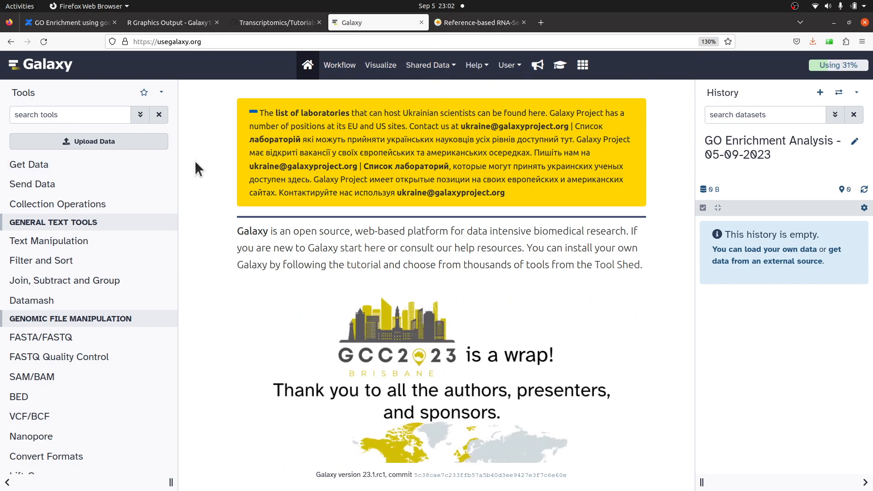
- Upload Gene_IDS_and_Length.tsv into the history from its GitHub raw URL, with the datatype set to tabular
click(101, 144)
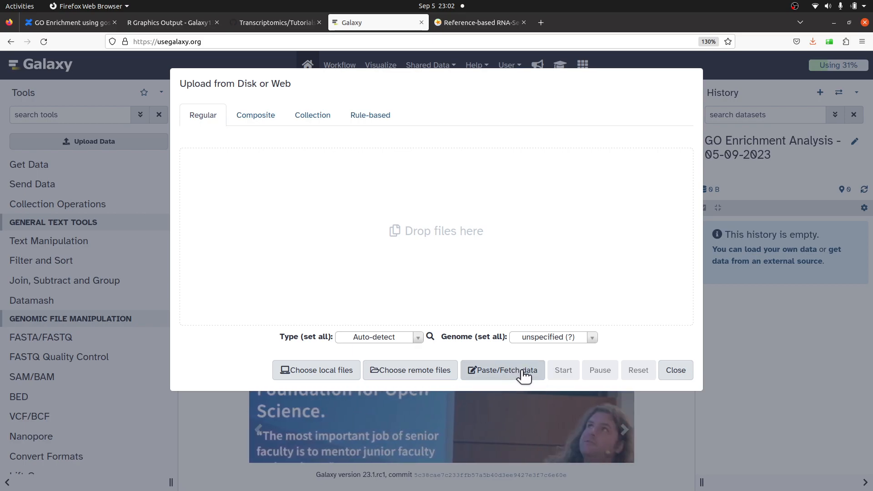
click(515, 372)
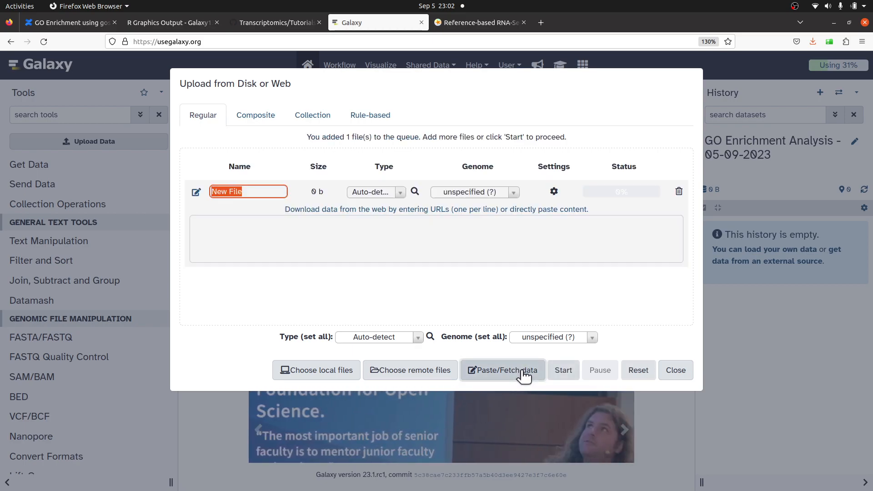
click(381, 236)
right_click(357, 236)
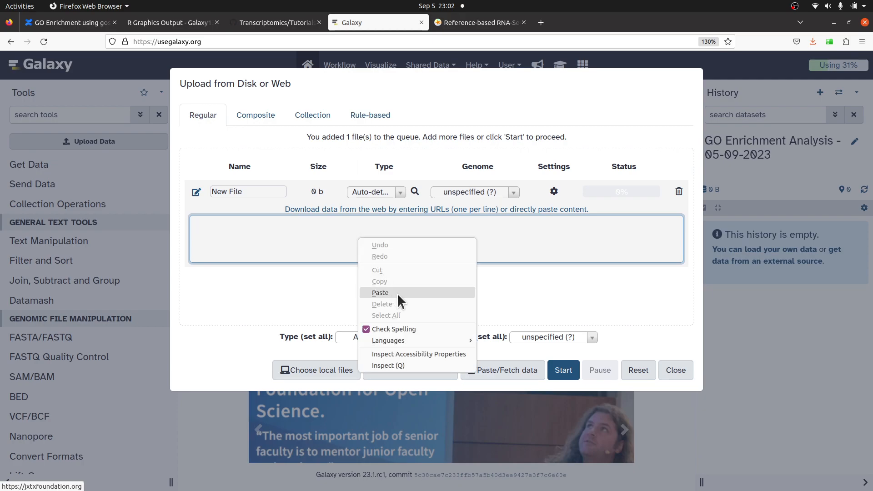
click(398, 293)
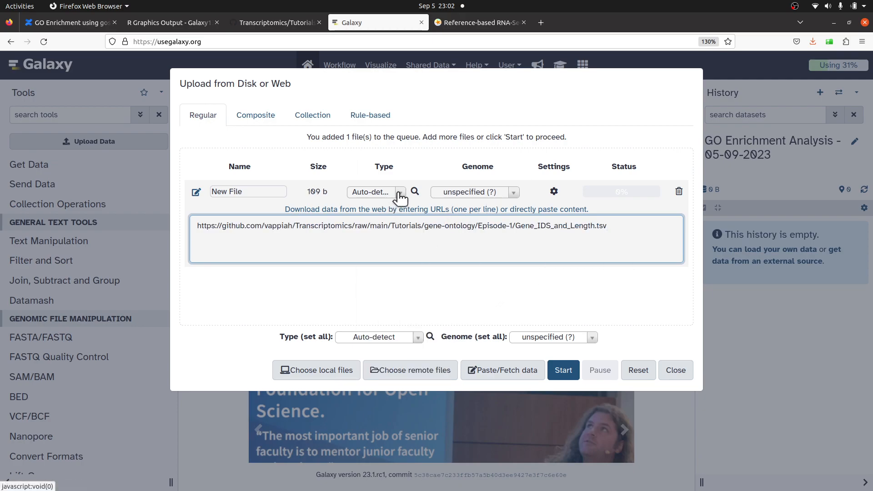
click(388, 194)
text(tabular)
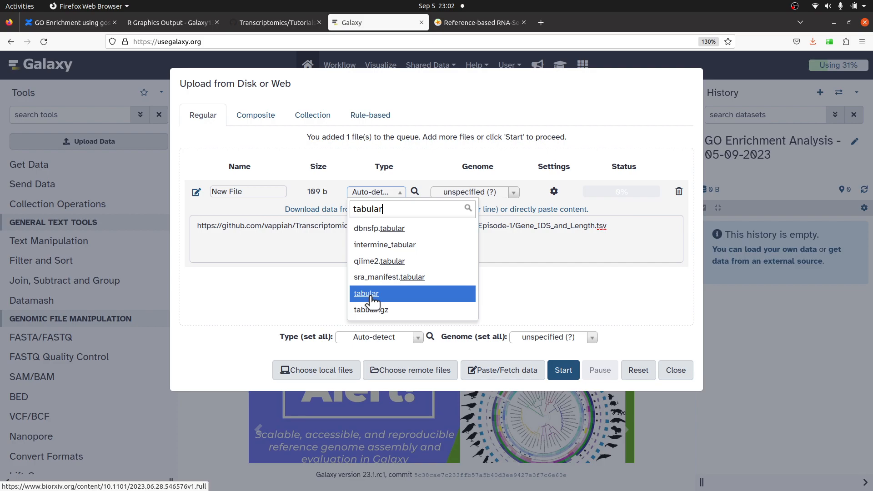
click(372, 293)
click(564, 372)
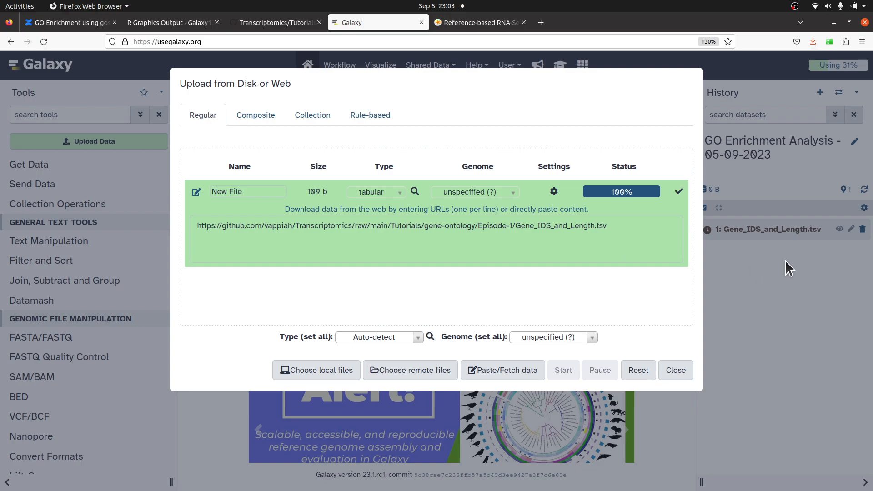
click(689, 374)
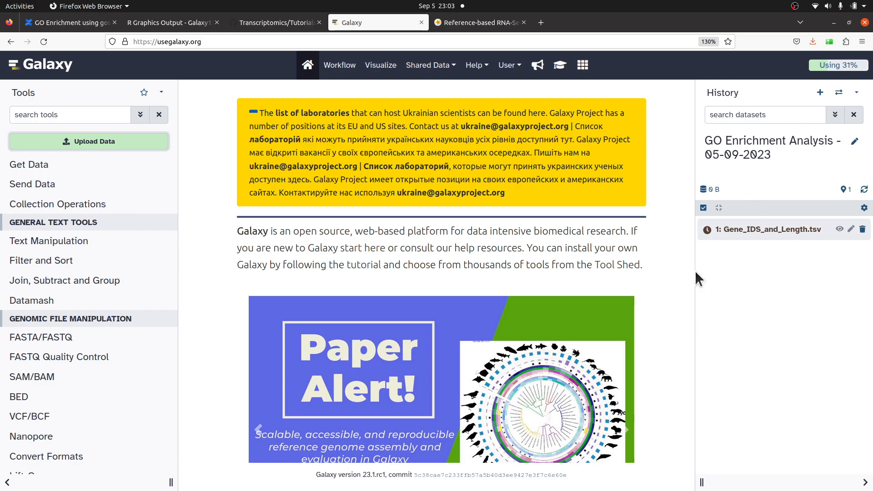
- Open Gene_IDs_and_differential_expression.tsv in the GitHub repository and scroll through its contents
click(274, 26)
click(371, 67)
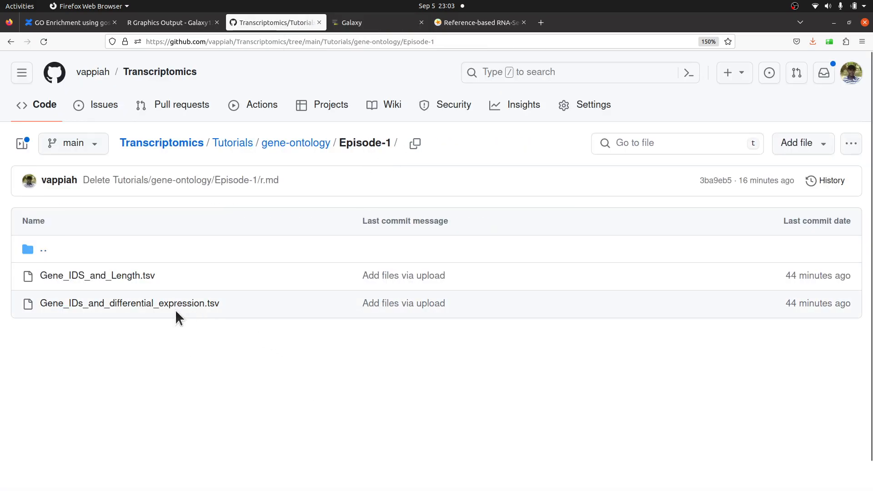
click(125, 306)
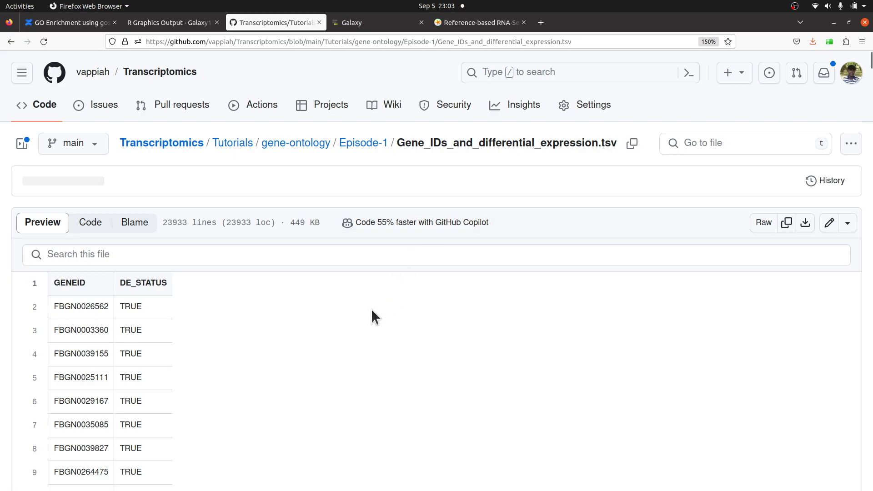
scroll(370, 317, down, 2)
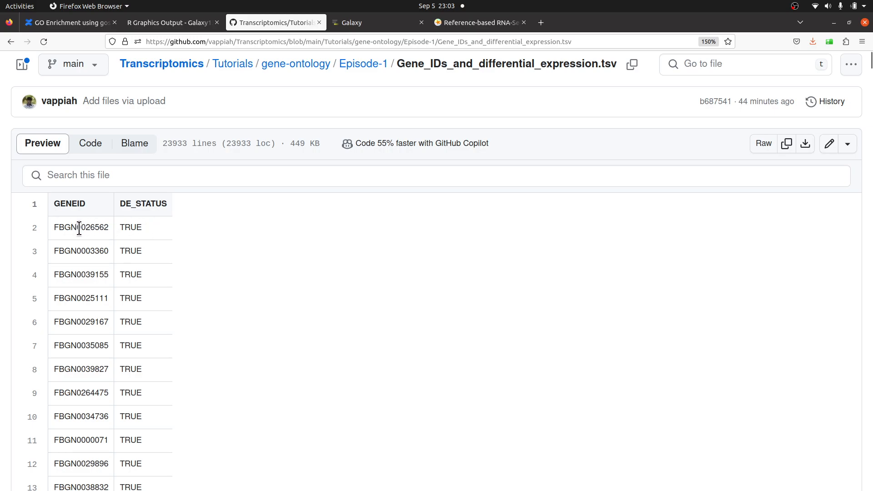
drag(872, 61, 871, 102)
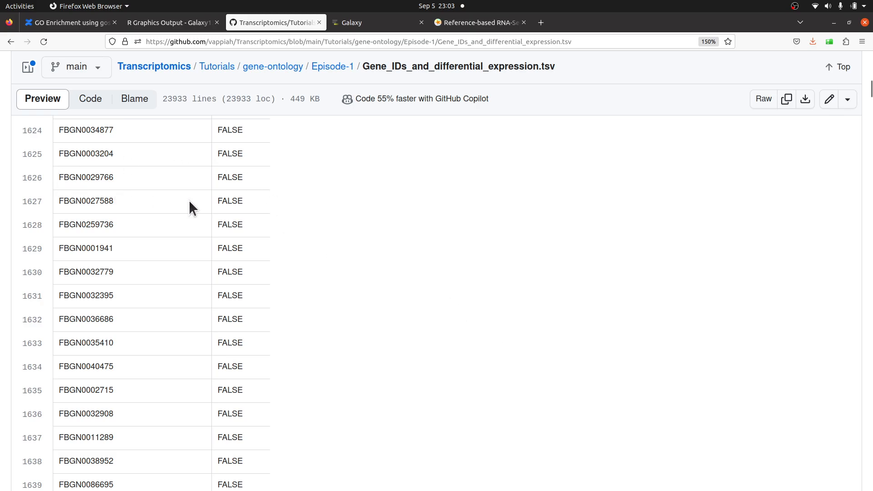
scroll(291, 298, up, 20)
scroll(291, 292, up, 5)
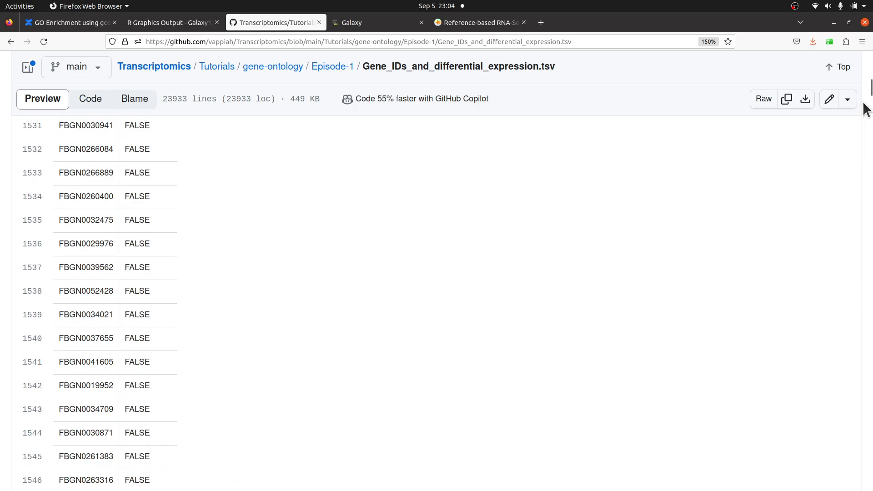
drag(868, 92, 869, 54)
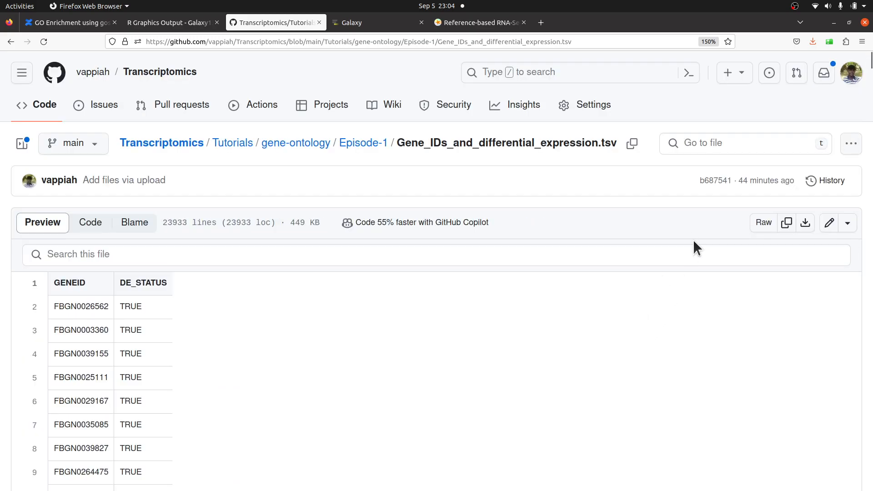
- Copy the raw link of Gene_IDs_and_differential_expression.tsv and upload it into the Galaxy history by URL
right_click(763, 223)
click(774, 299)
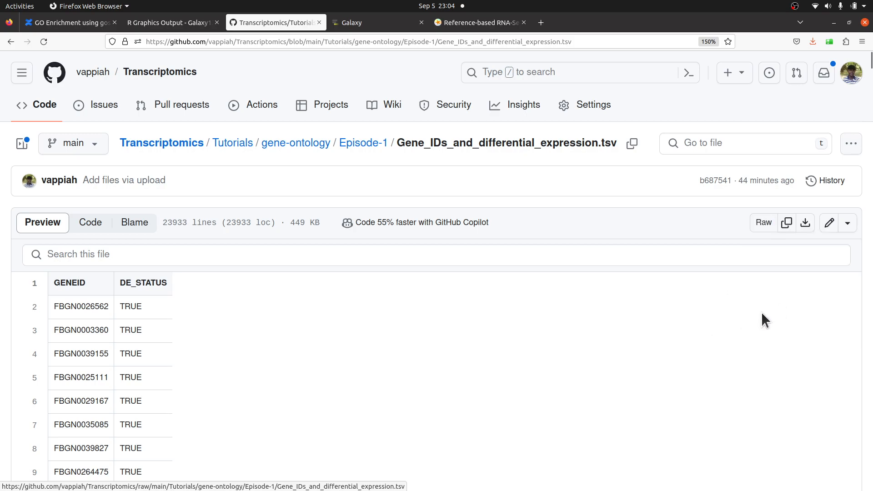
click(373, 27)
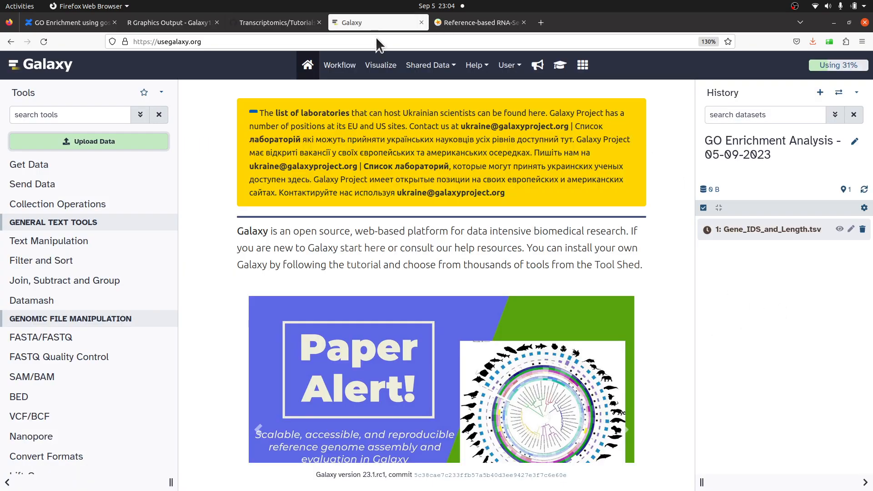
click(108, 142)
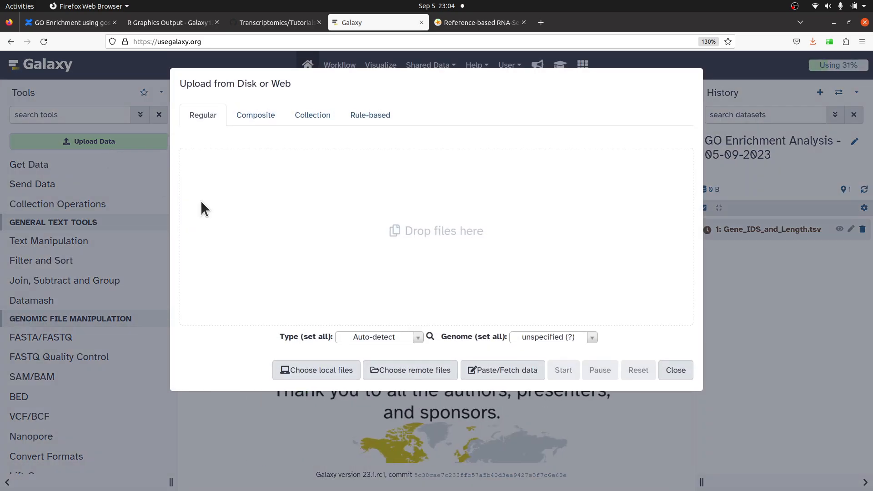
click(513, 375)
click(371, 228)
right_click(374, 234)
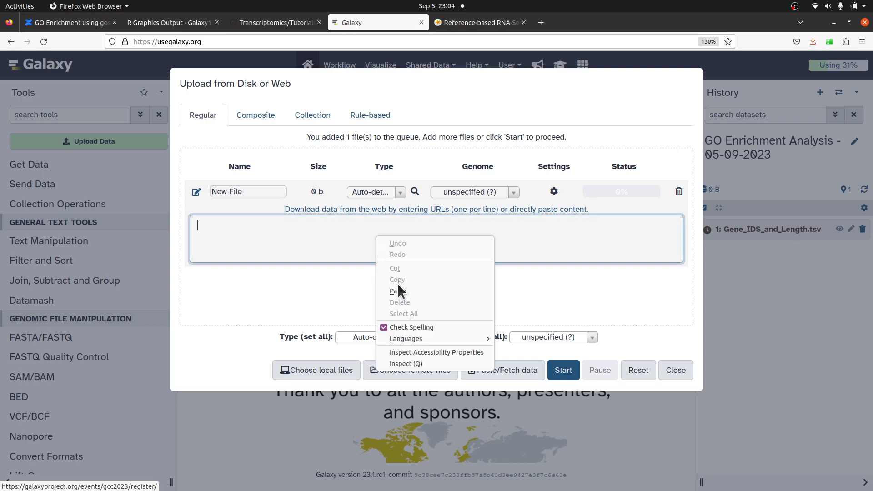
click(403, 290)
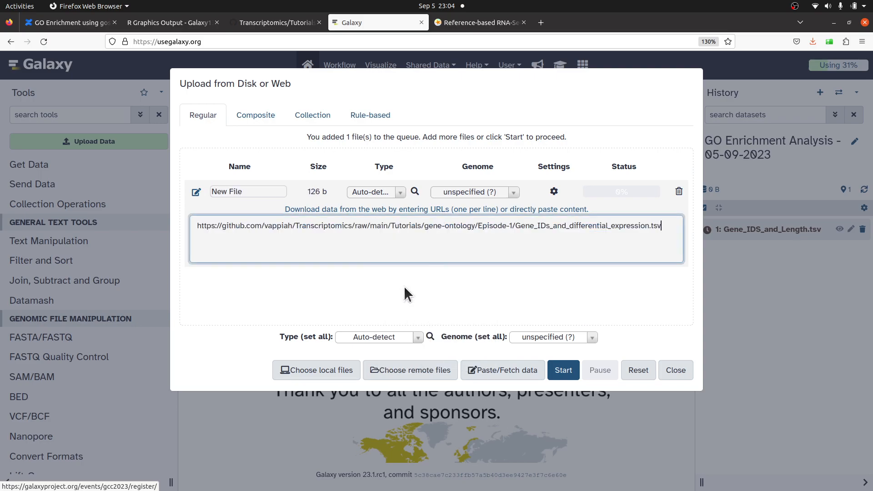
click(562, 370)
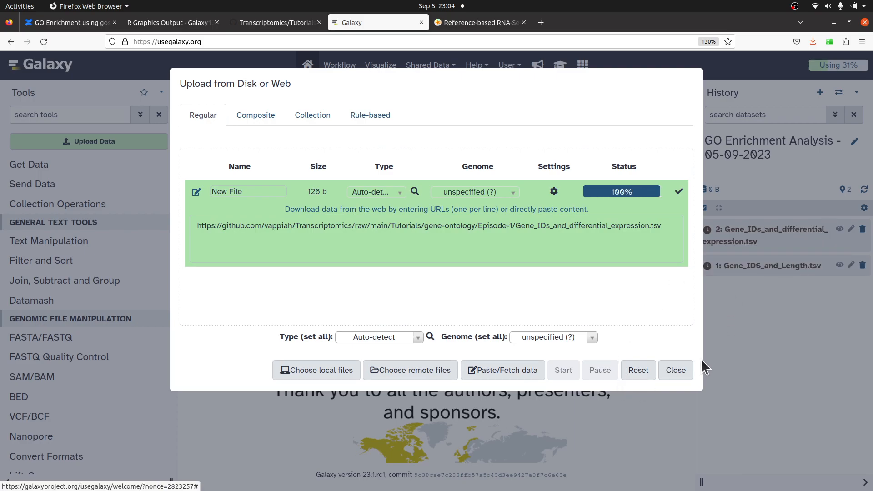
click(679, 371)
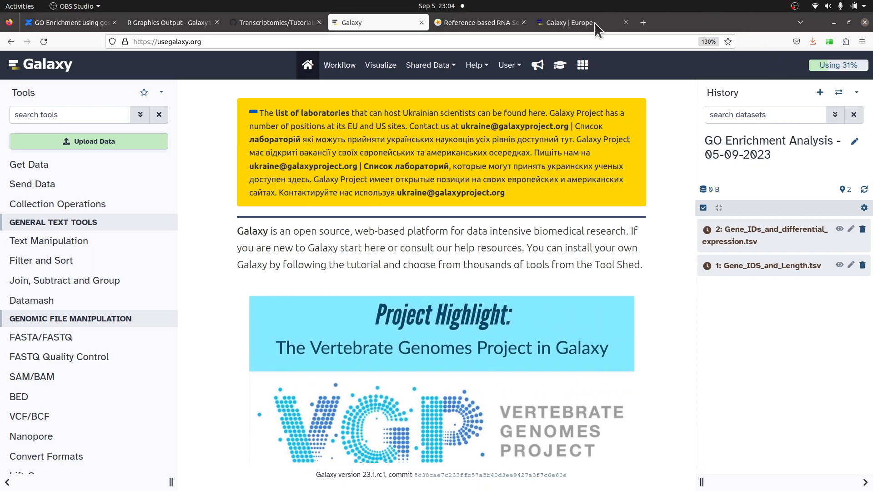
- Switch to the Galaxy Europe tab and create a new empty history there
click(590, 22)
scroll(726, 325, down, 2)
scroll(736, 246, down, 5)
scroll(730, 262, up, 2)
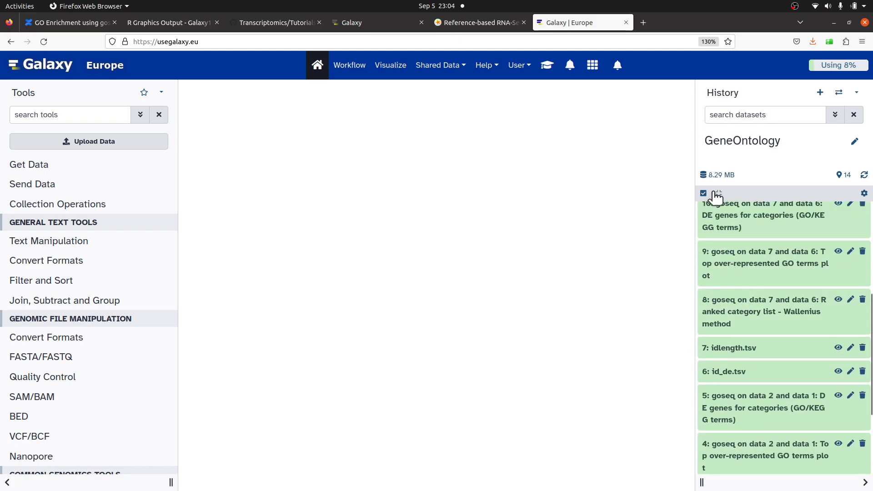
click(820, 93)
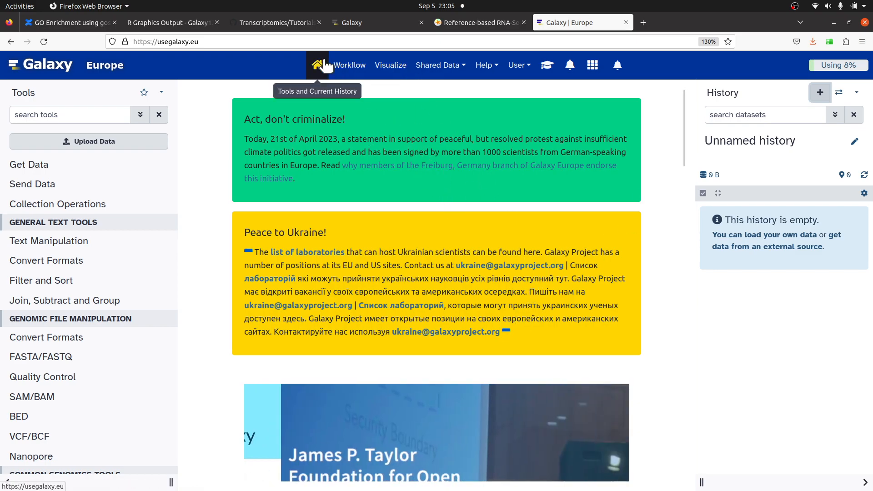
click(364, 23)
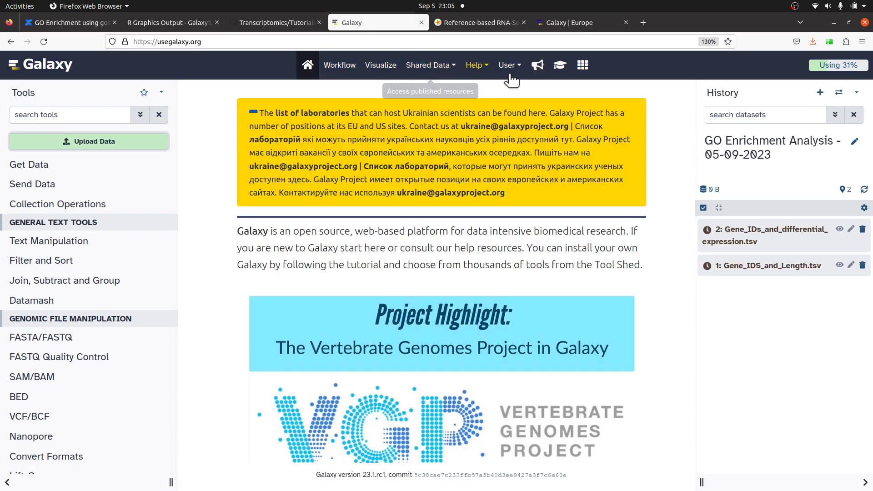
click(561, 20)
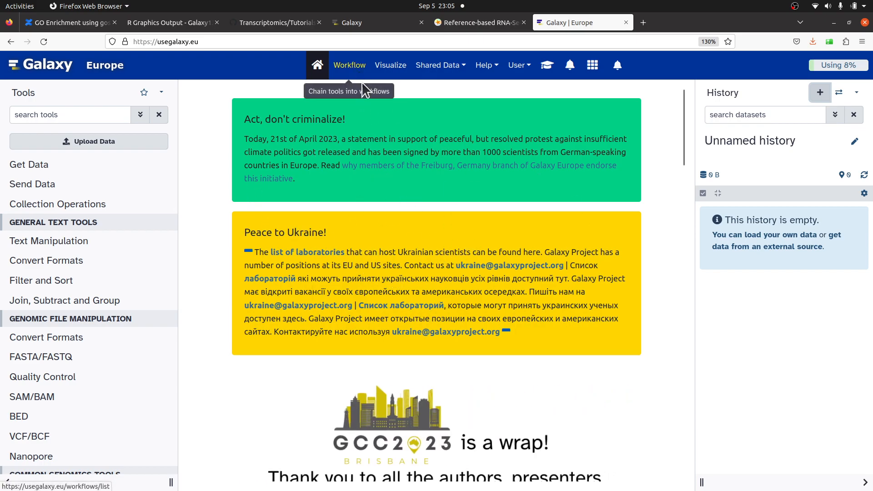
click(359, 23)
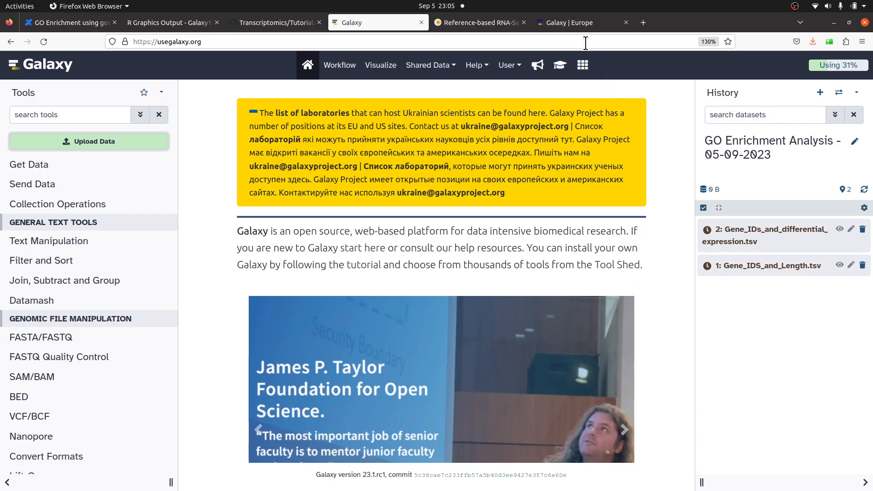
click(579, 23)
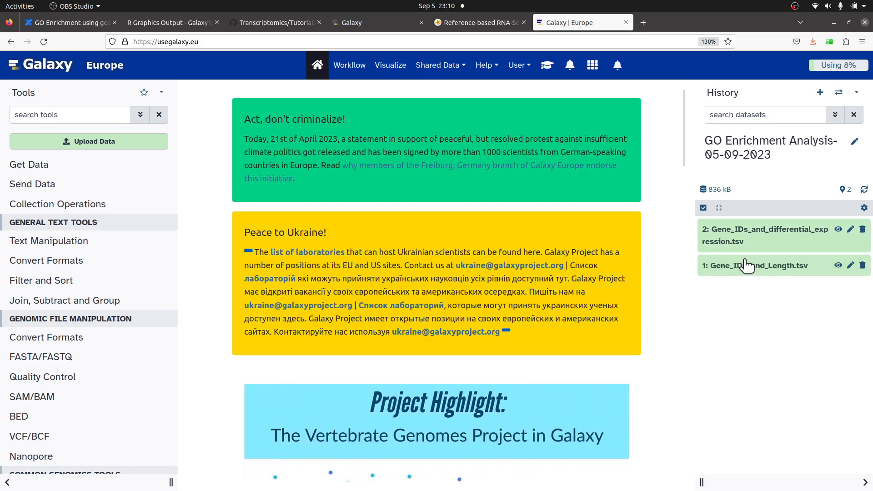
- Expand both uploaded datasets in the history to examine their details and previews
click(758, 265)
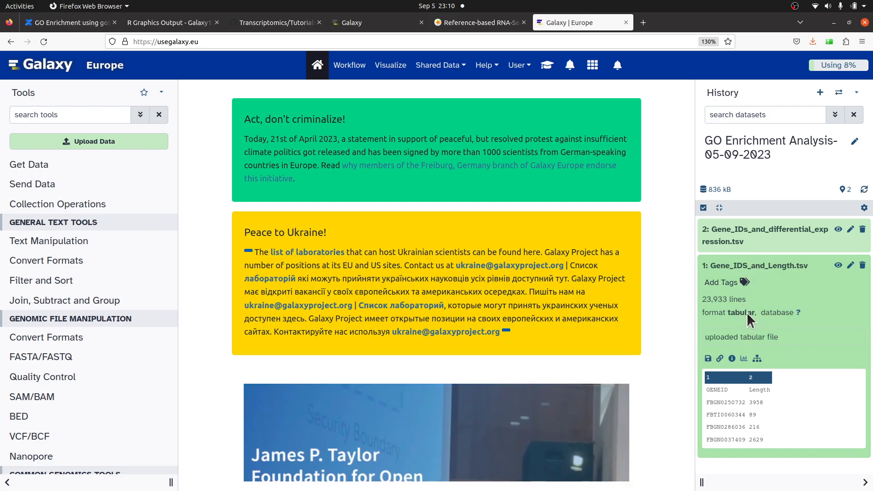
click(769, 234)
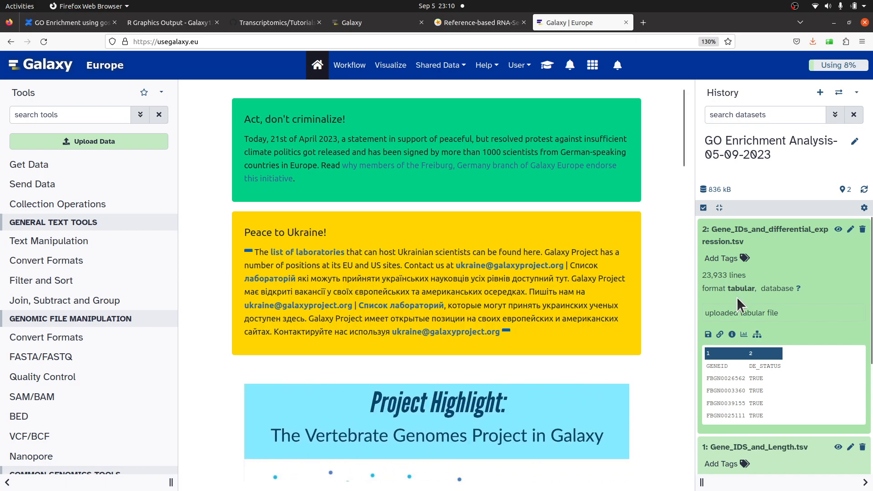
- Assign the datatype tabular to Gene_IDs_and_differential_expression.tsv in its dataset attributes and save
click(851, 231)
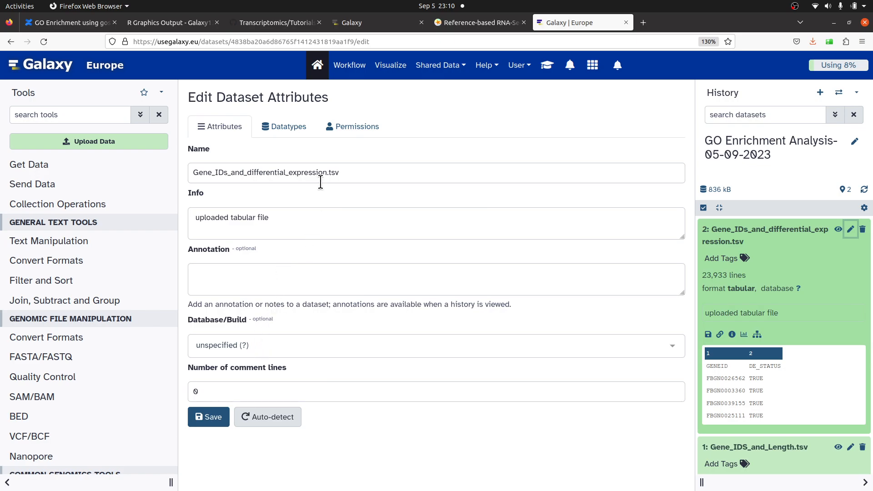
click(294, 128)
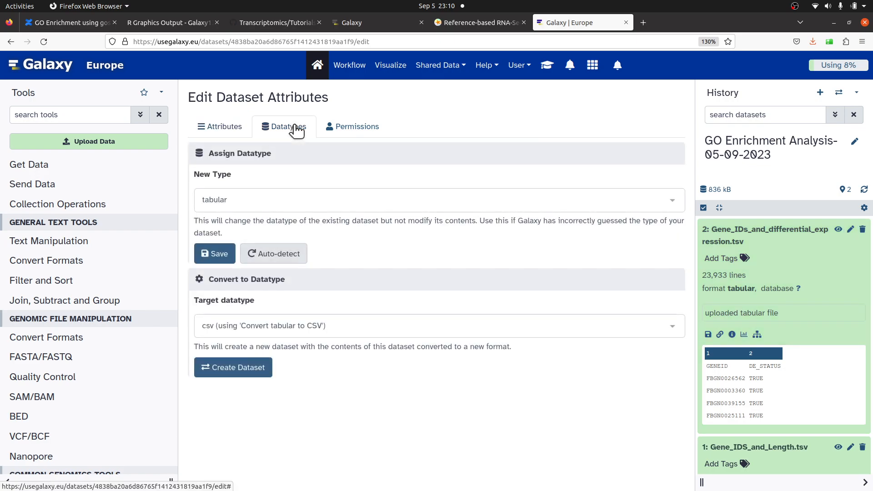
click(257, 203)
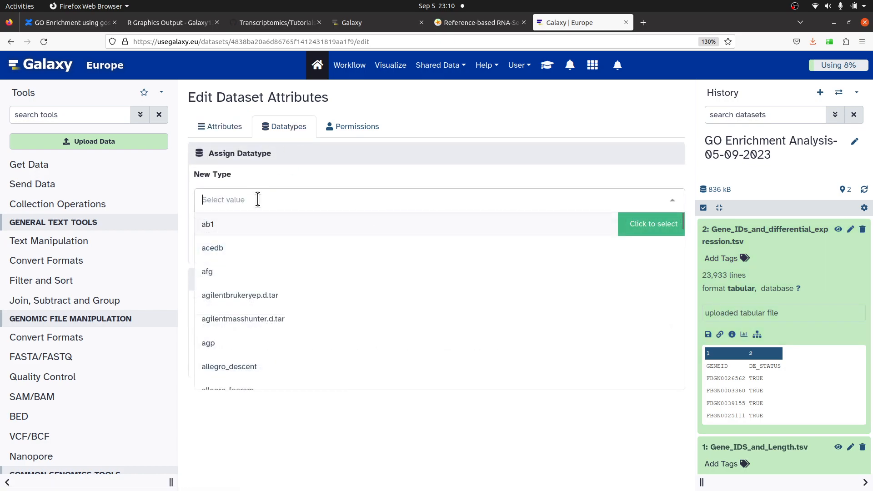
text(tabu)
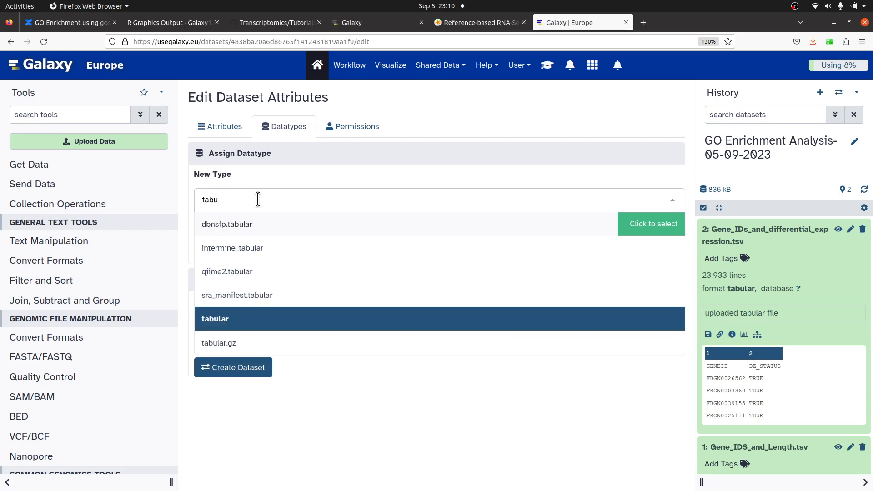
text(lar)
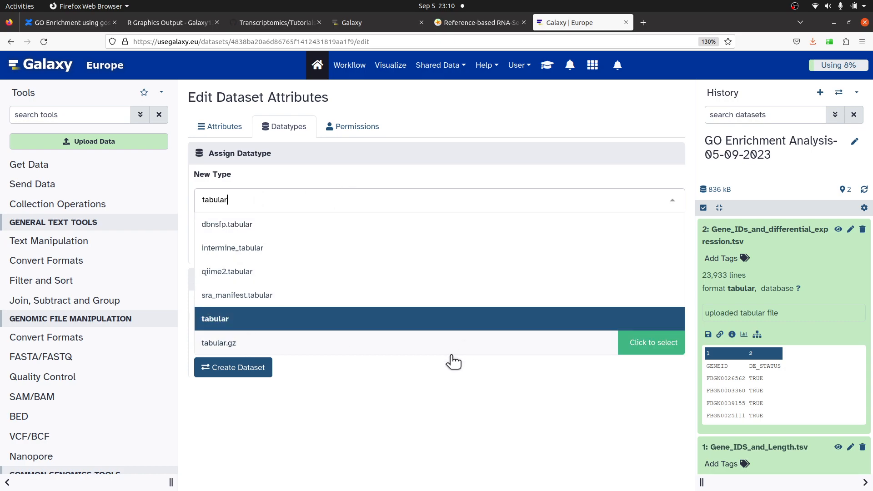
click(224, 321)
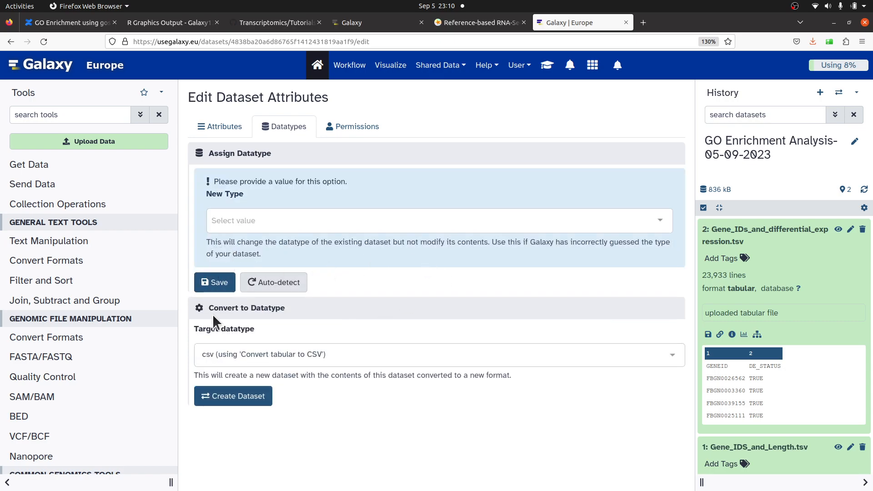
click(277, 221)
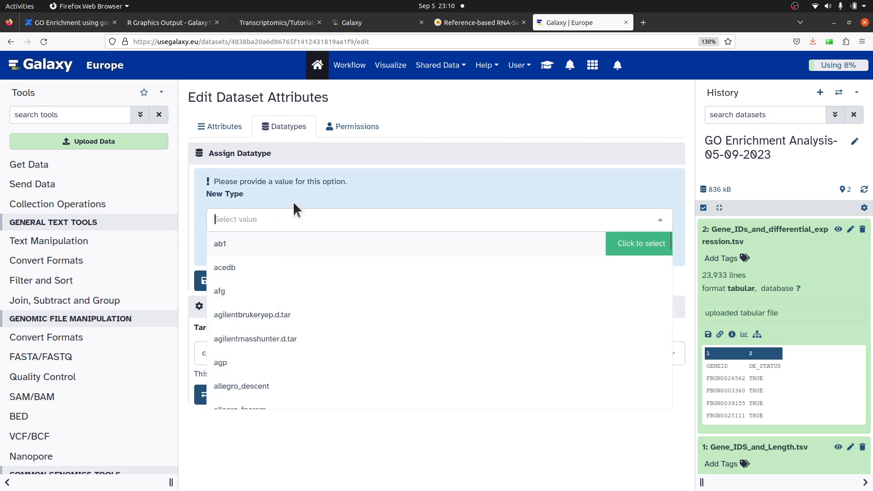
text(tabul)
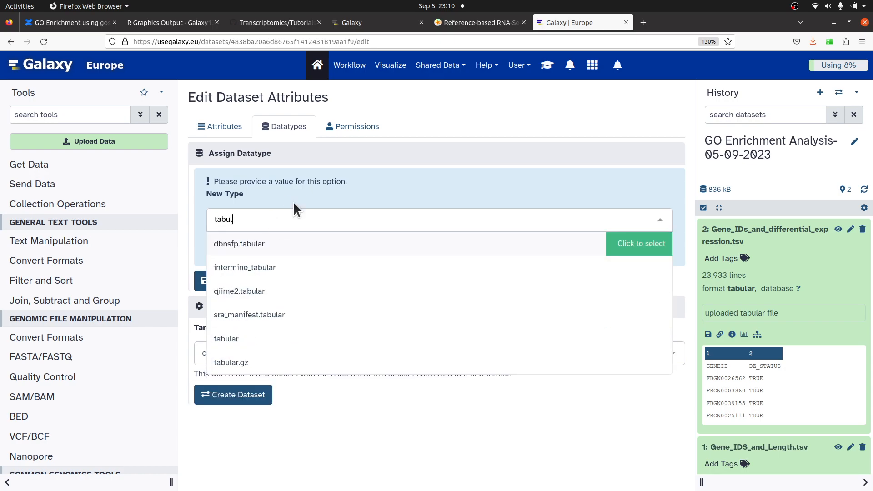
click(227, 339)
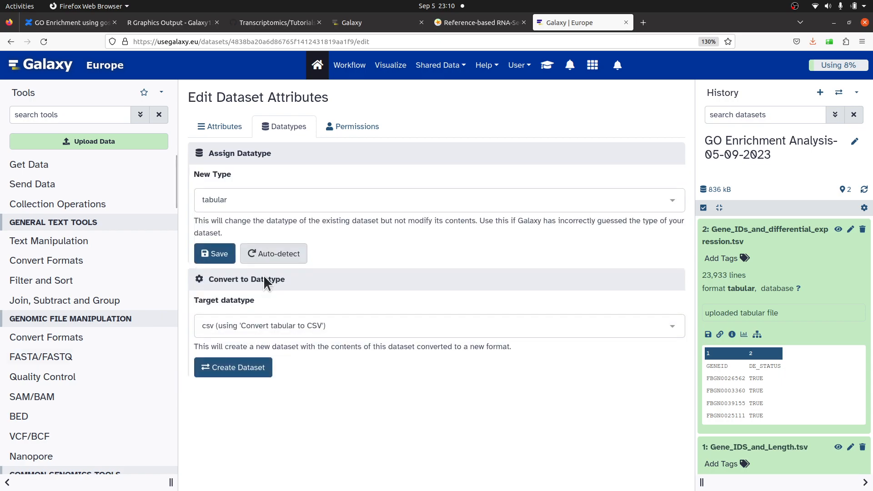
click(220, 254)
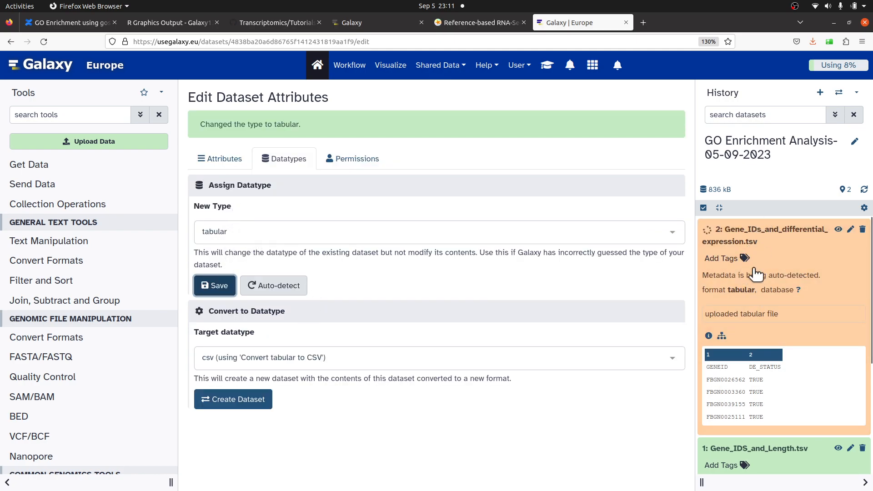
- Expand and collapse both history datasets to review their formats and previews
scroll(745, 362, down, 3)
scroll(746, 369, up, 3)
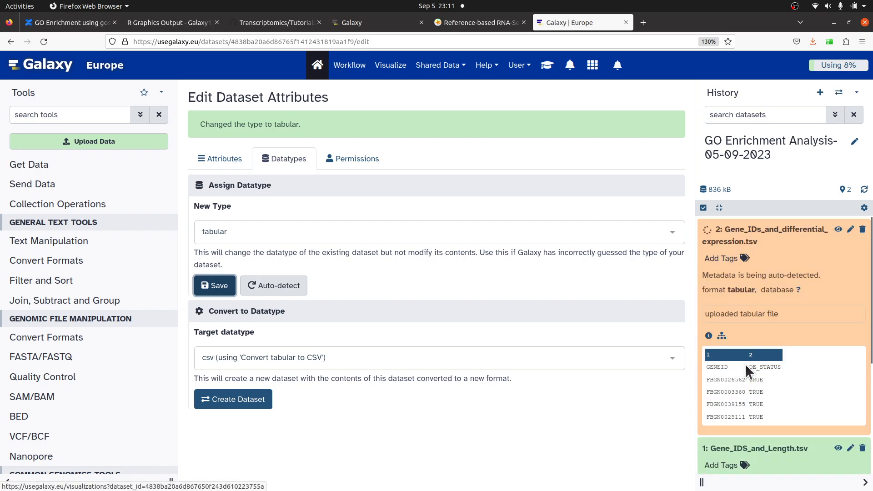
click(809, 447)
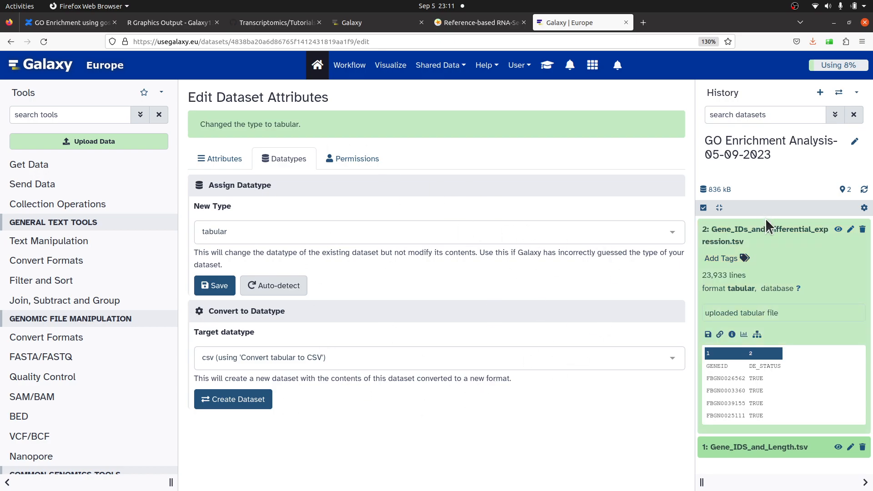
click(782, 228)
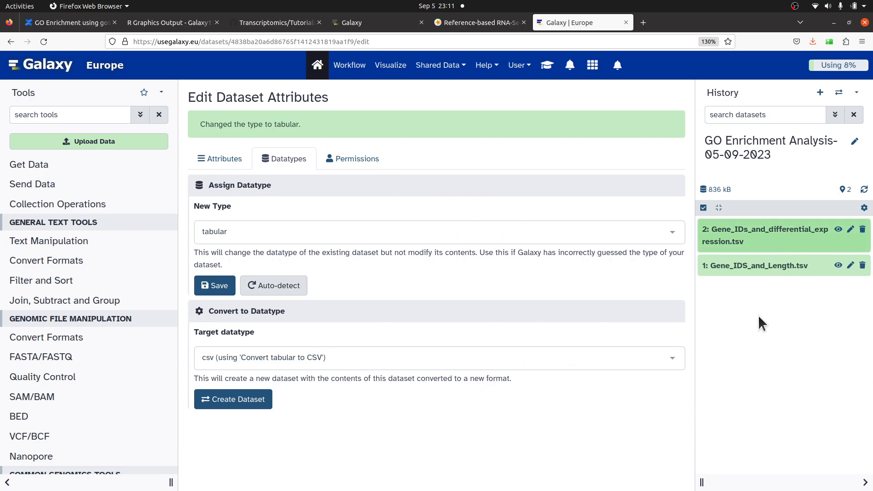
click(758, 272)
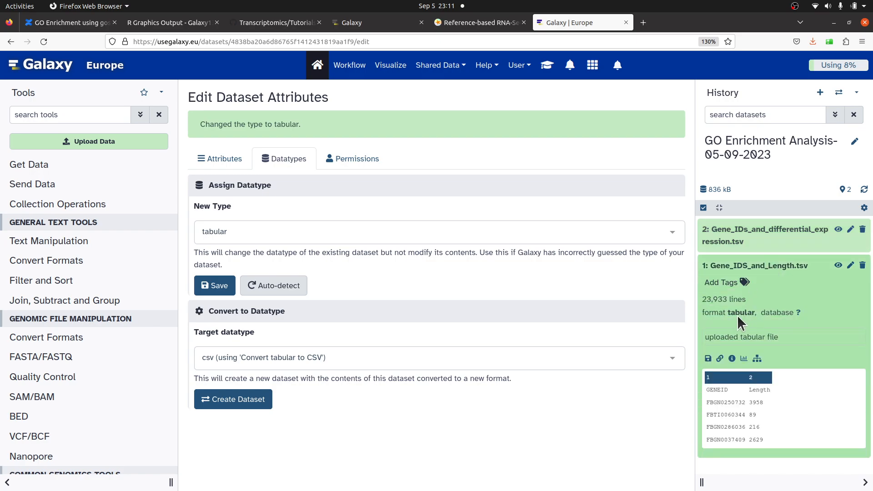
click(764, 230)
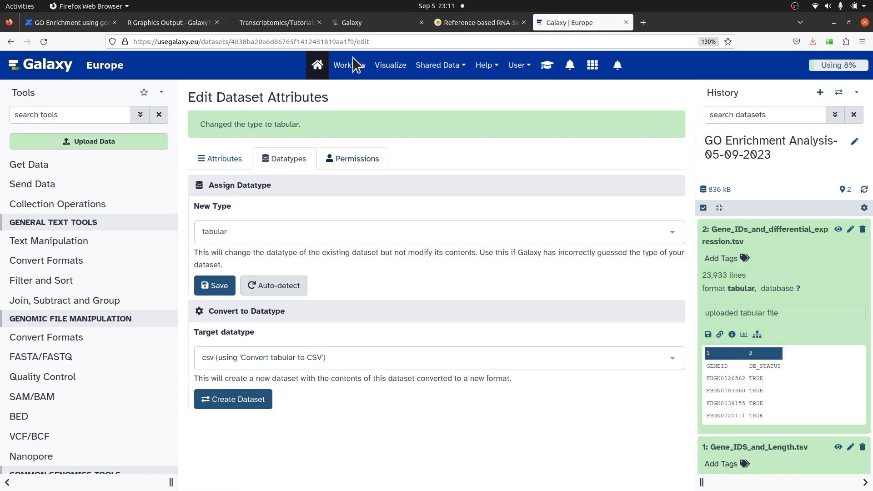
click(48, 68)
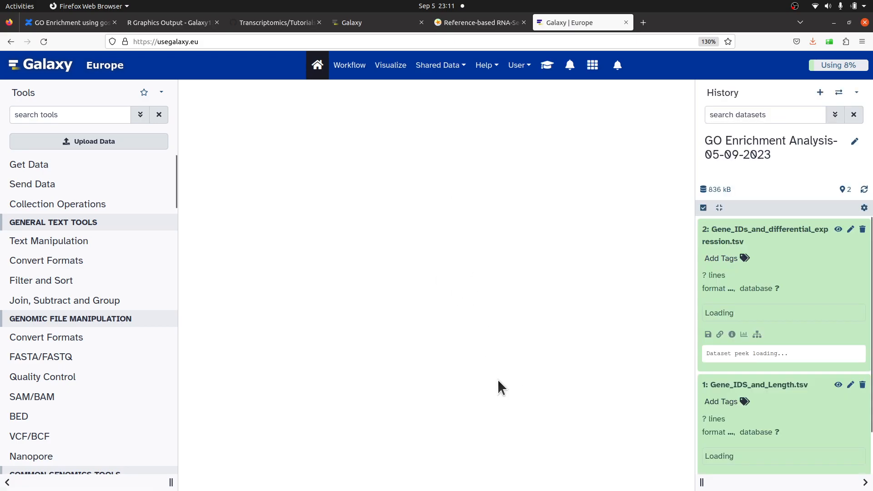
click(778, 236)
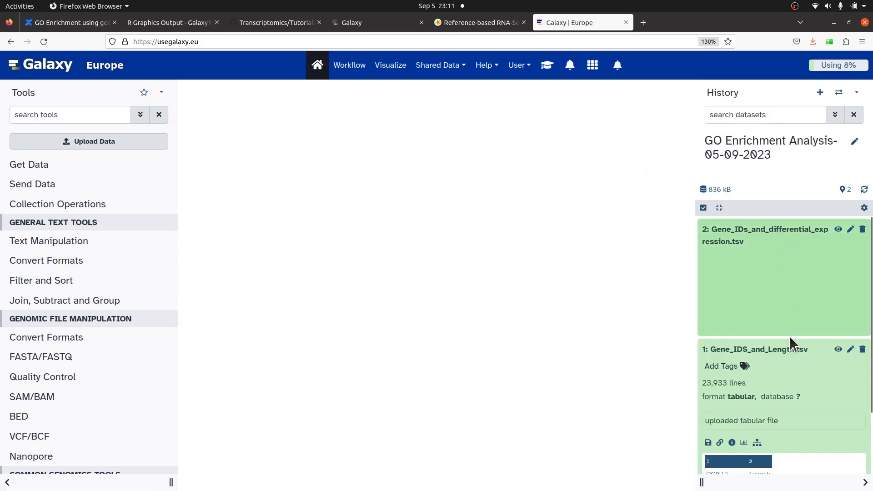
click(792, 270)
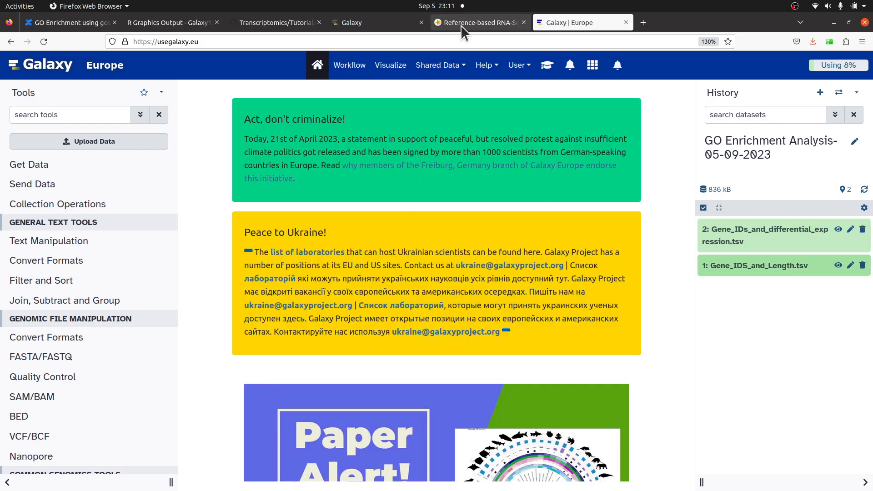
- Check the tutorial's goseq instructions, then search the tools for goseq and open it
click(460, 23)
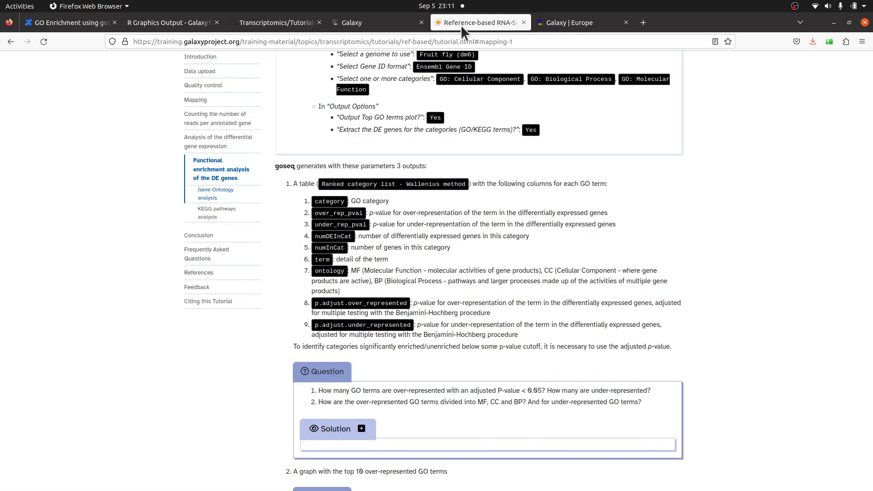
scroll(344, 142, up, 3)
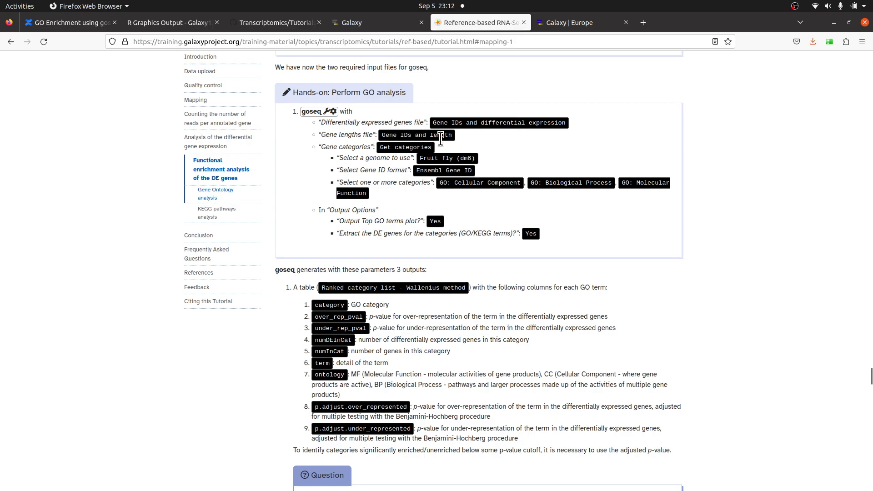
click(561, 25)
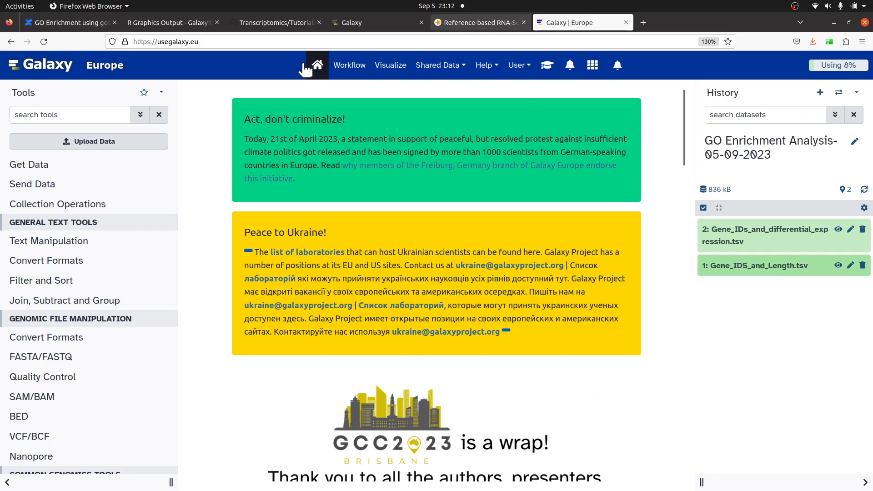
click(62, 112)
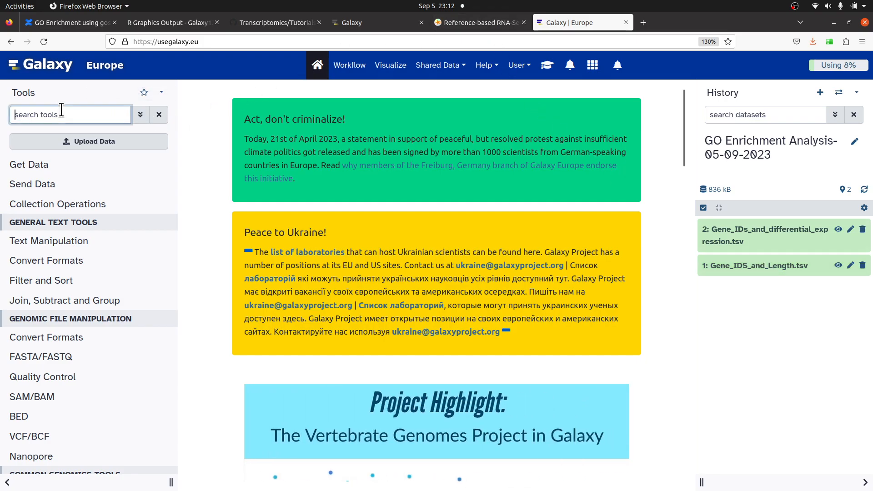
text(goseq)
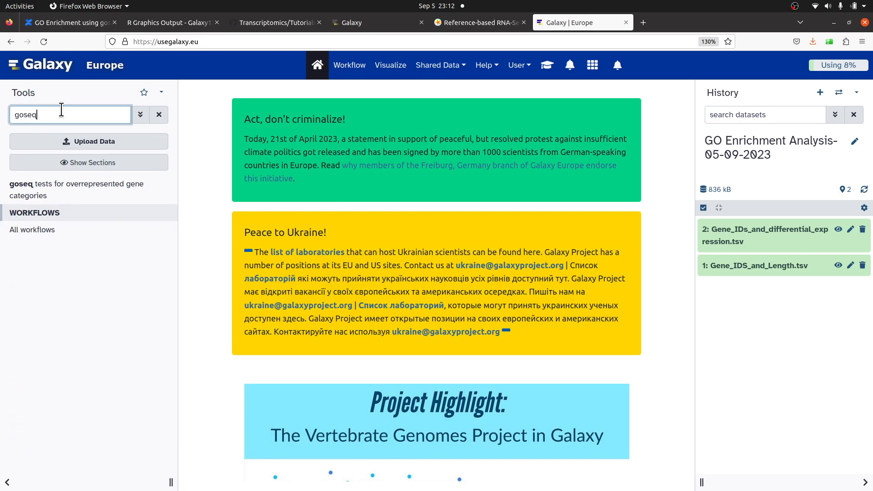
click(55, 196)
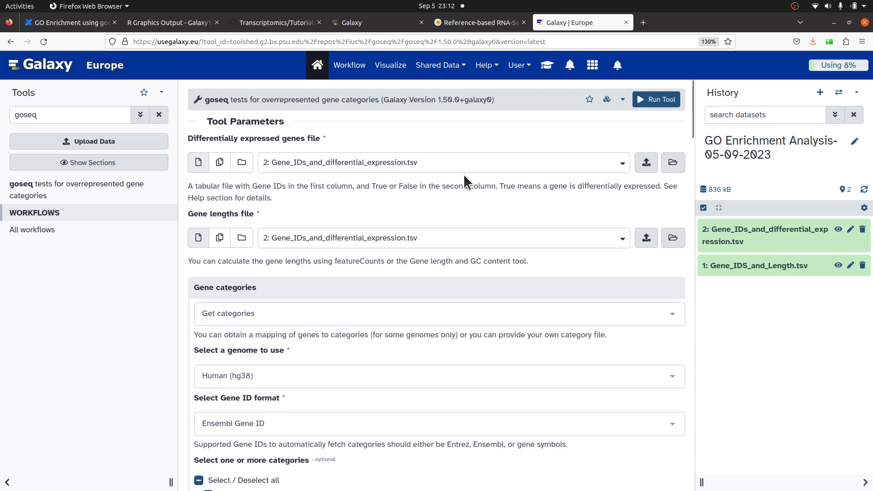
- Keep Gene_IDs_and_differential_expression.tsv as the DE genes file and set the gene lengths file to Gene_IDS_and_Length.tsv
click(448, 162)
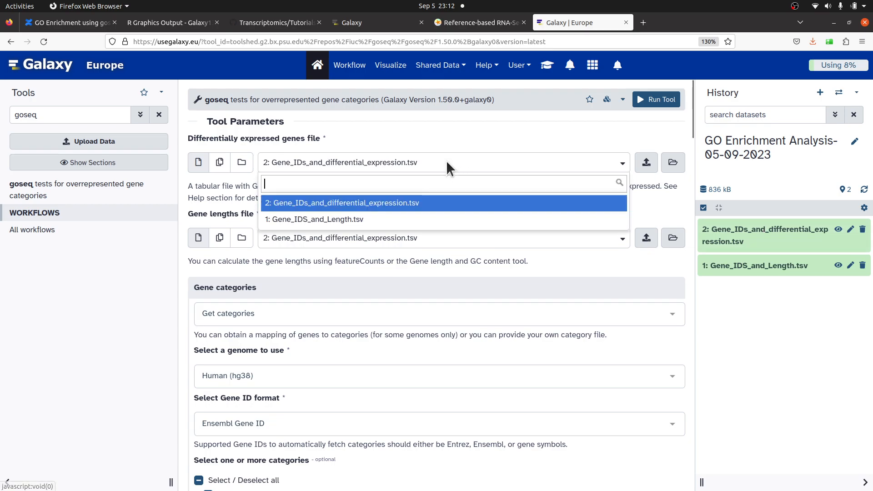
click(448, 162)
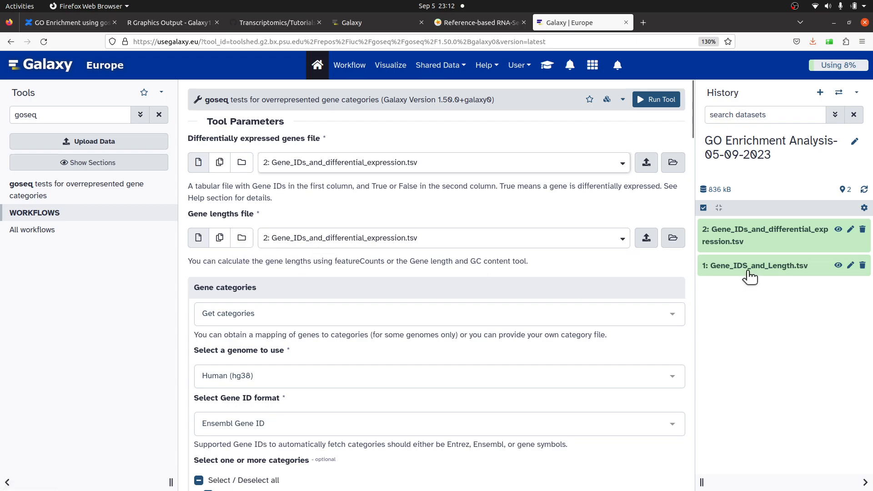
click(411, 238)
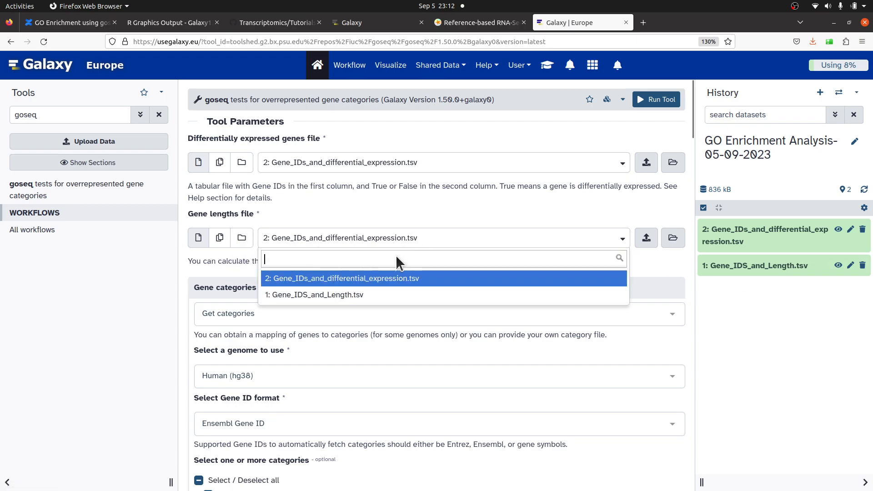
click(395, 294)
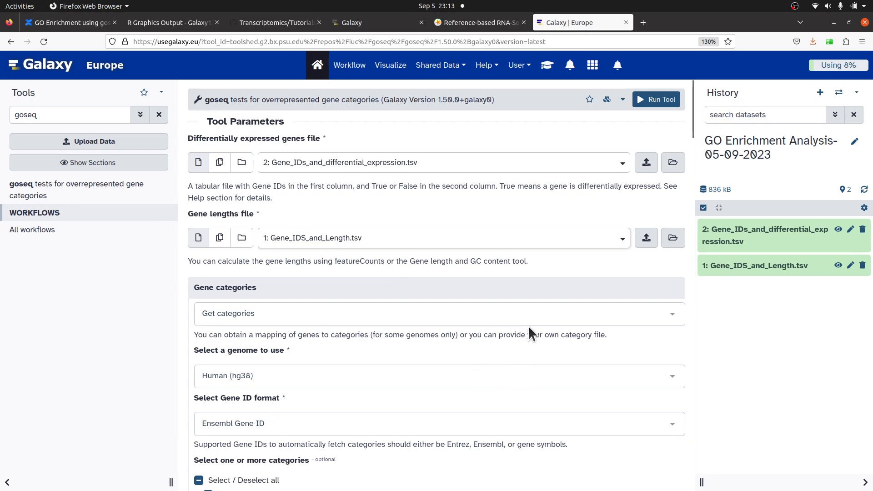
- Read the tutorial's sections on preparing the goseq inputs and the GO analysis parameters
click(457, 26)
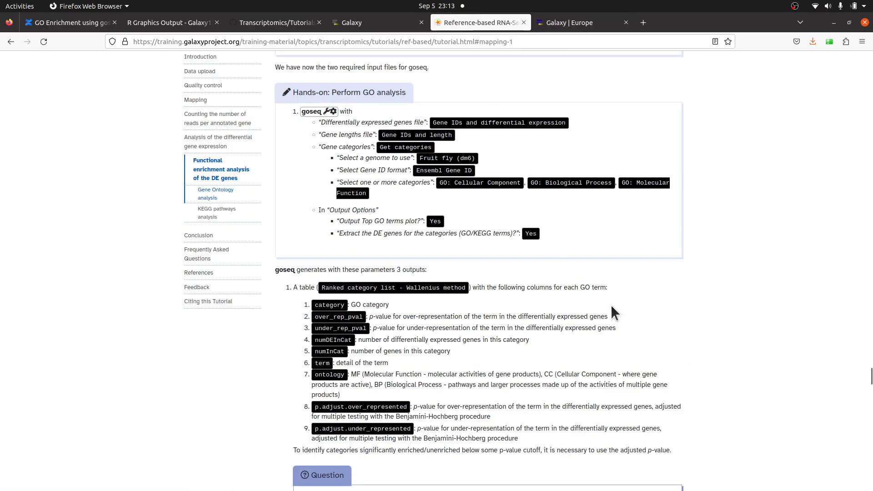
click(577, 25)
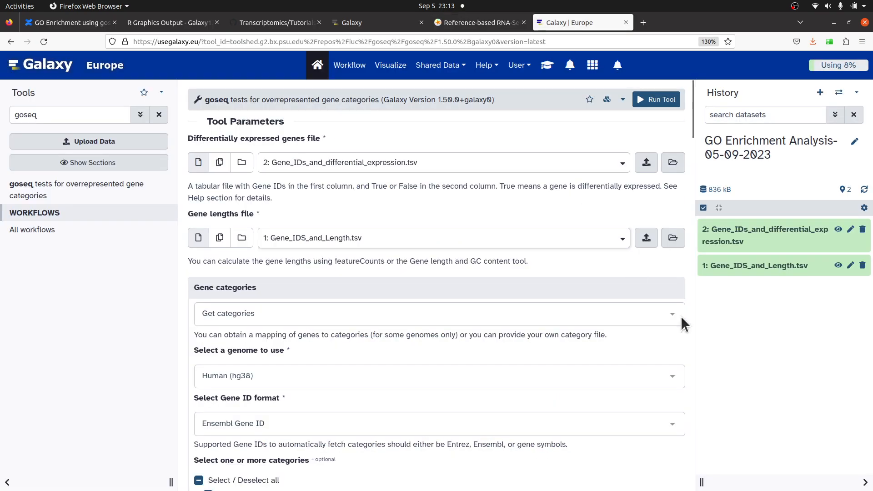
click(480, 24)
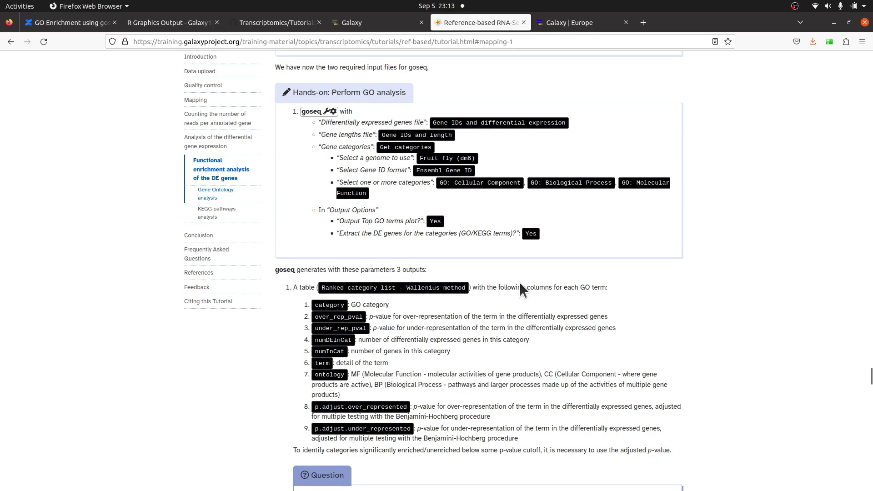
scroll(553, 326, up, 1)
scroll(564, 380, up, 1)
scroll(564, 378, down, 1)
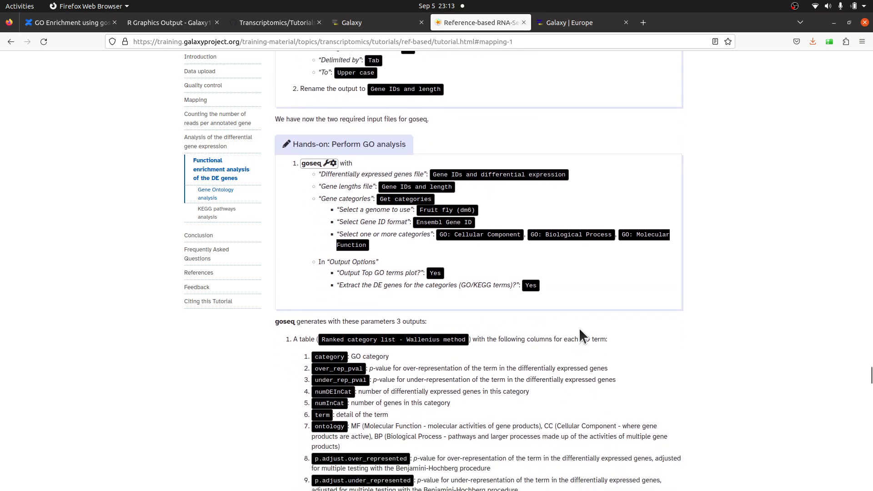
scroll(579, 332, down, 1)
scroll(585, 309, up, 4)
scroll(588, 289, up, 14)
scroll(540, 181, up, 4)
scroll(553, 251, down, 3)
scroll(553, 251, down, 4)
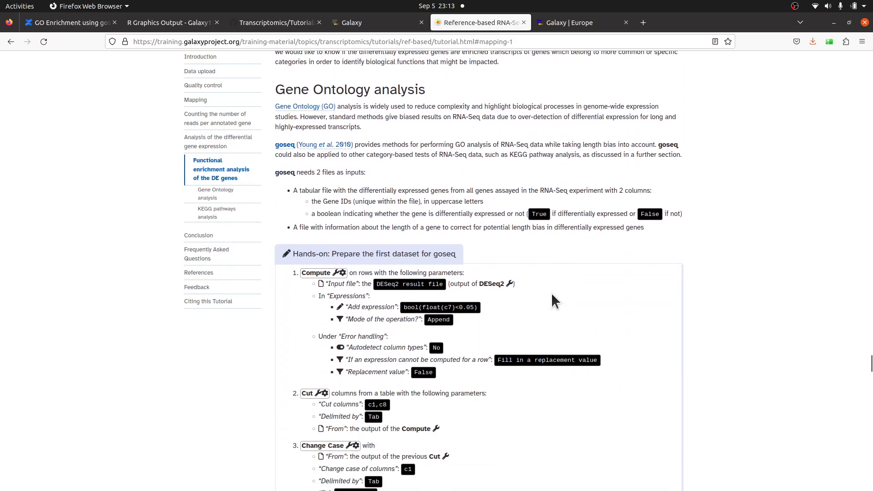
scroll(551, 292, down, 3)
scroll(550, 297, down, 3)
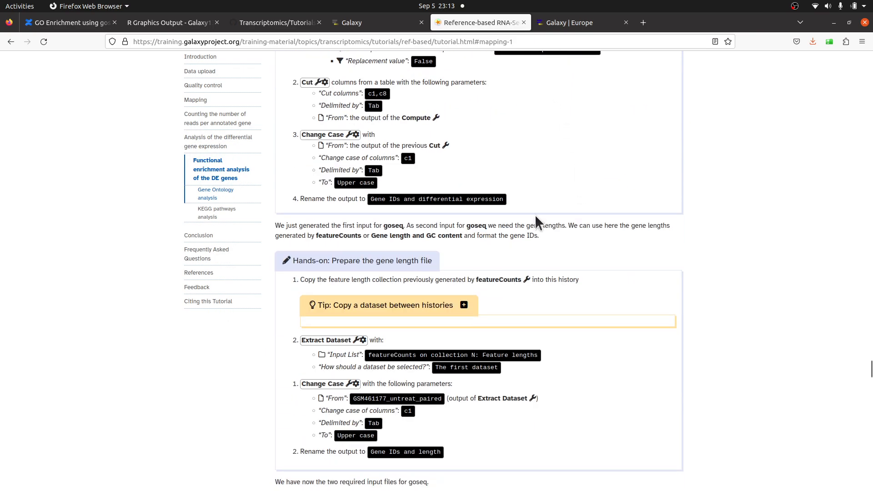
scroll(585, 307, down, 2)
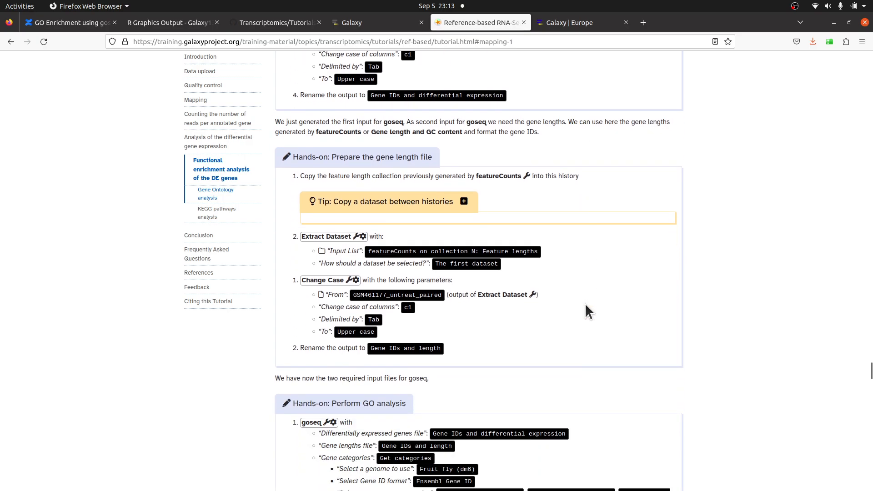
scroll(586, 305, down, 4)
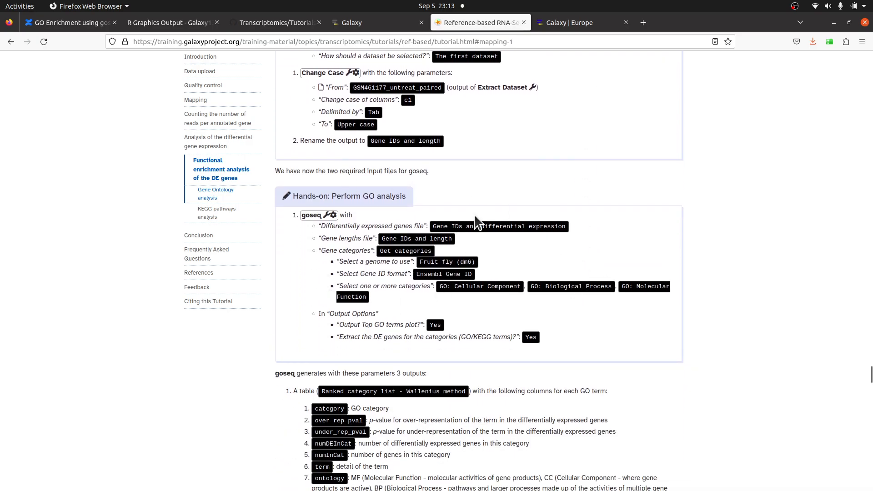
- Compare the tutorial's goseq hands-on parameters with the settings in the goseq tool form
scroll(477, 282, down, 1)
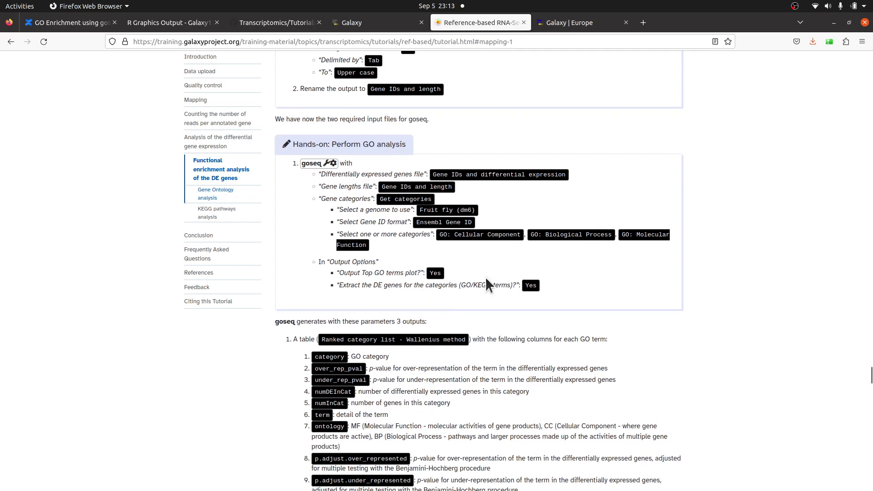
scroll(477, 285, down, 2)
scroll(477, 286, up, 2)
click(563, 26)
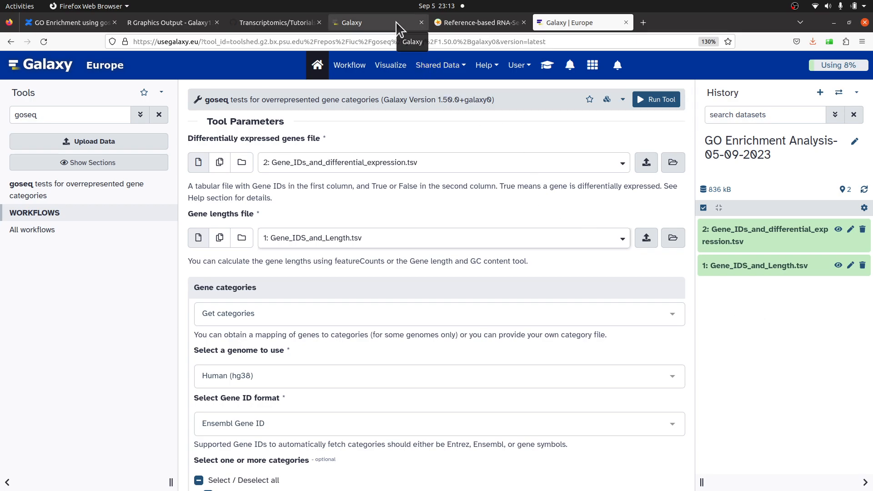
click(365, 29)
click(455, 25)
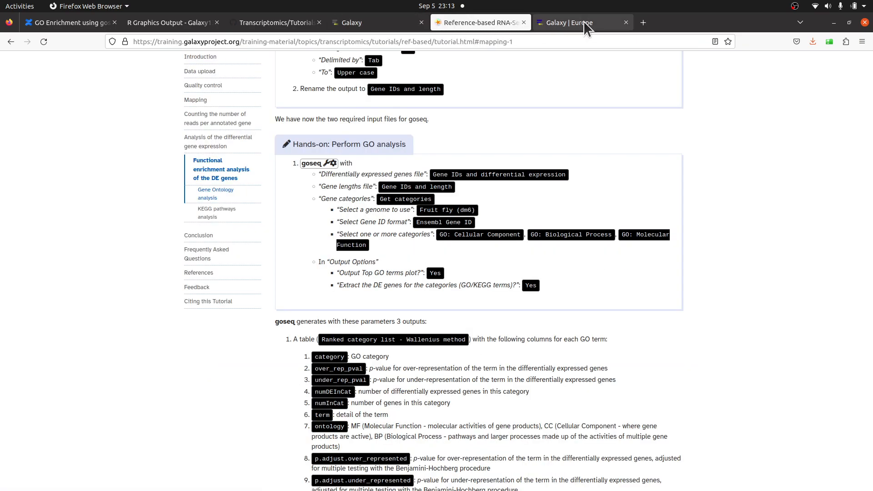
click(588, 23)
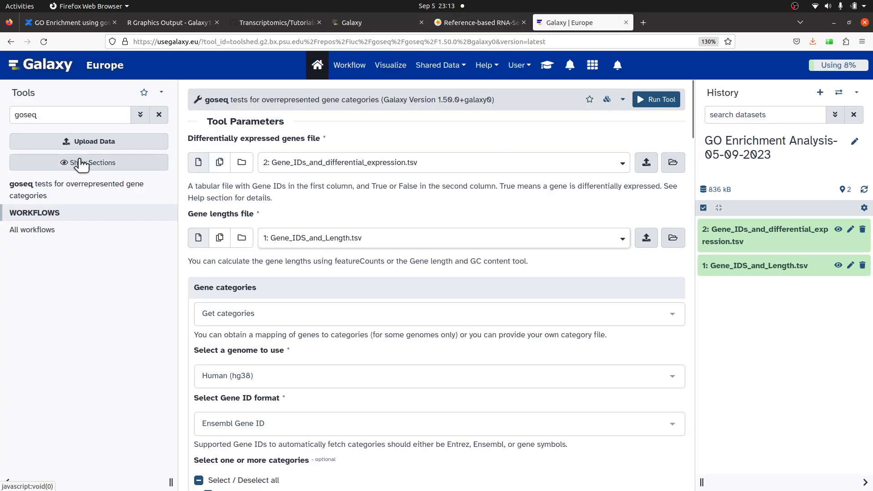
scroll(341, 245, down, 2)
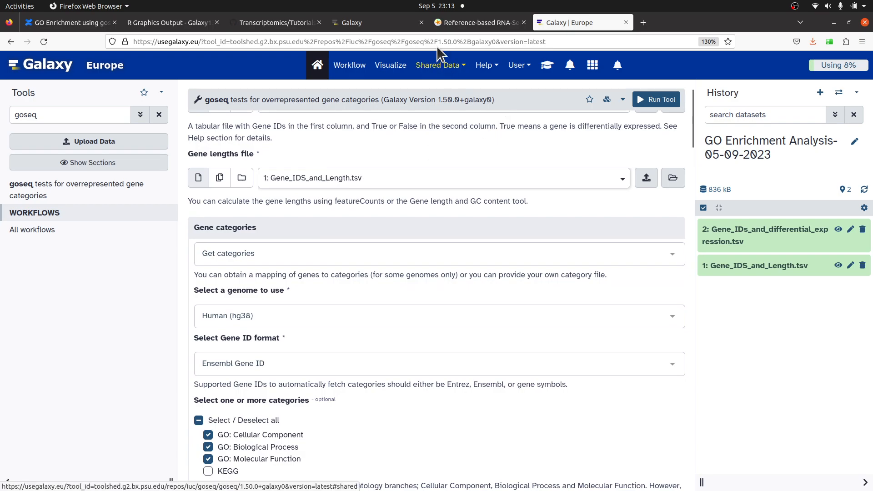
click(450, 26)
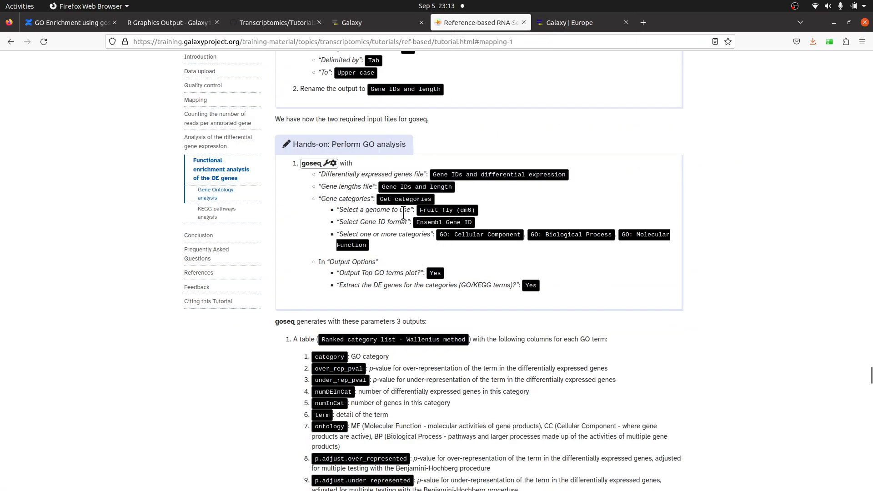
- Set the genome to use for the gene categories to Fruit fly (dm6)
click(567, 25)
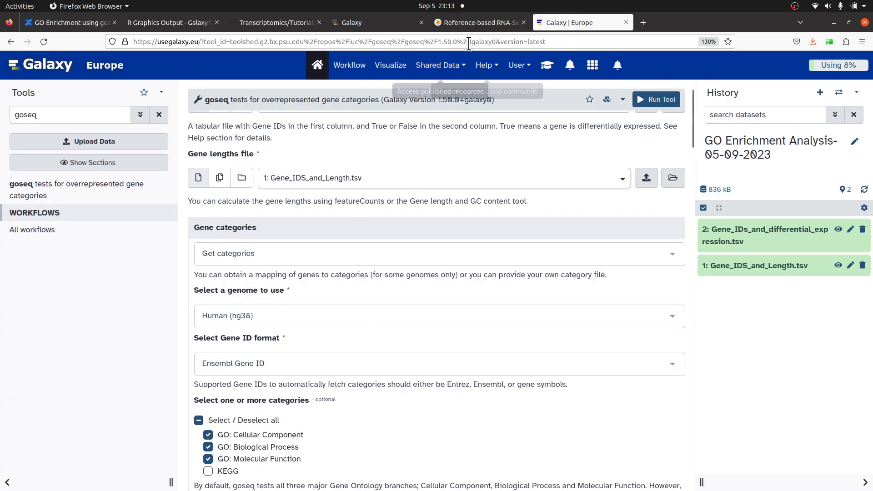
click(474, 25)
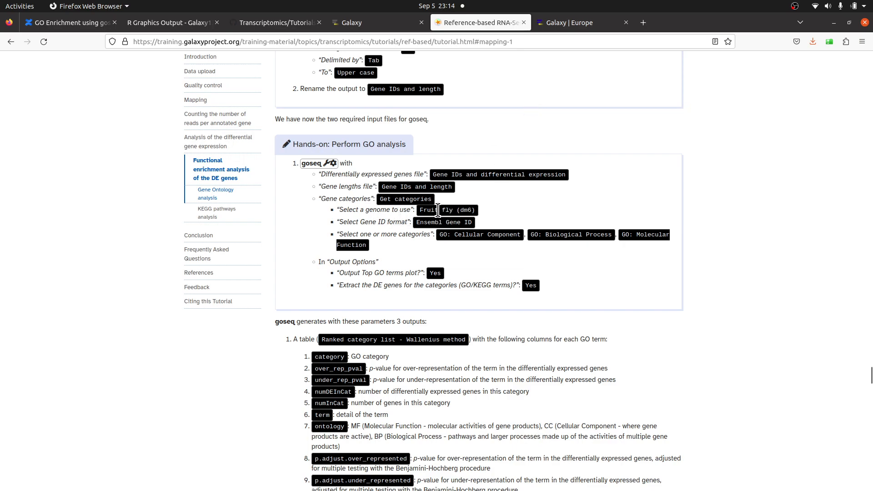
click(576, 31)
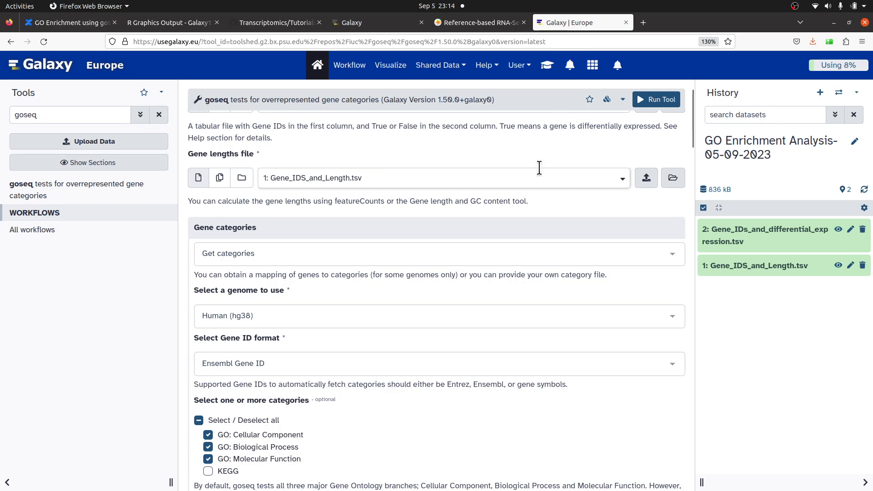
click(261, 313)
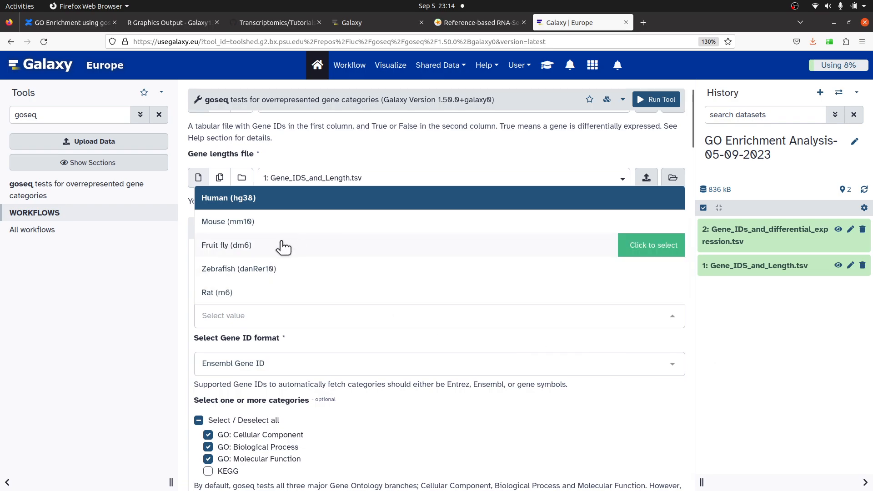
scroll(302, 264, down, 2)
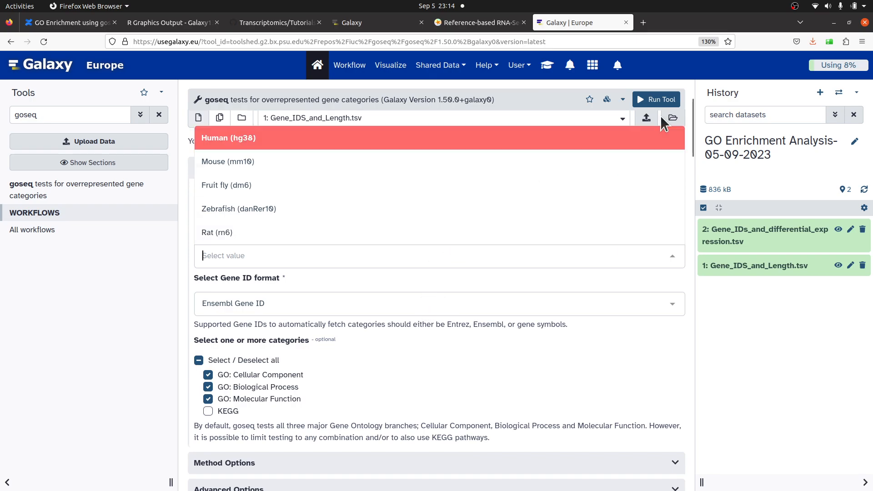
click(327, 191)
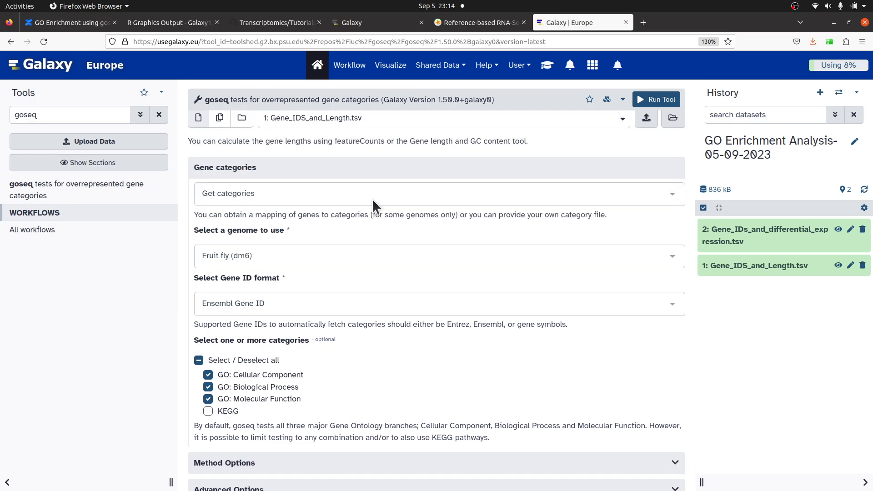
- Review the remaining tutorial settings for goseq against the tool form's categories and option sections
scroll(359, 181, down, 2)
click(460, 28)
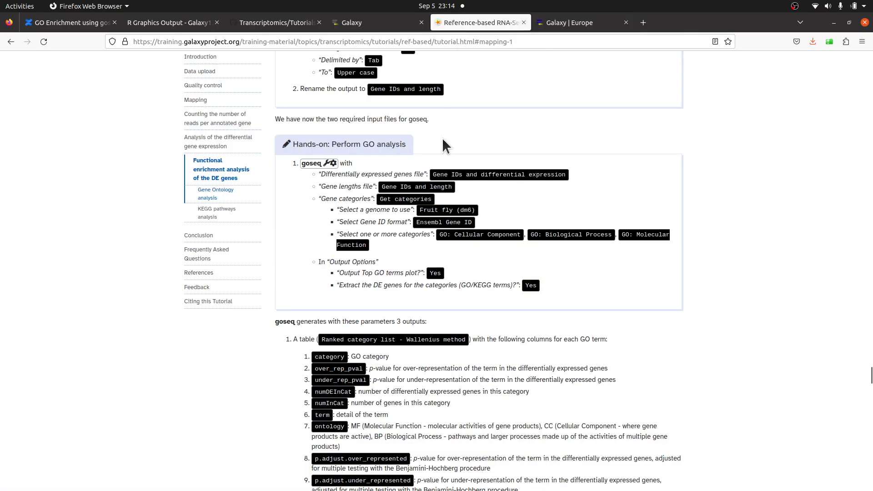
scroll(410, 199, down, 2)
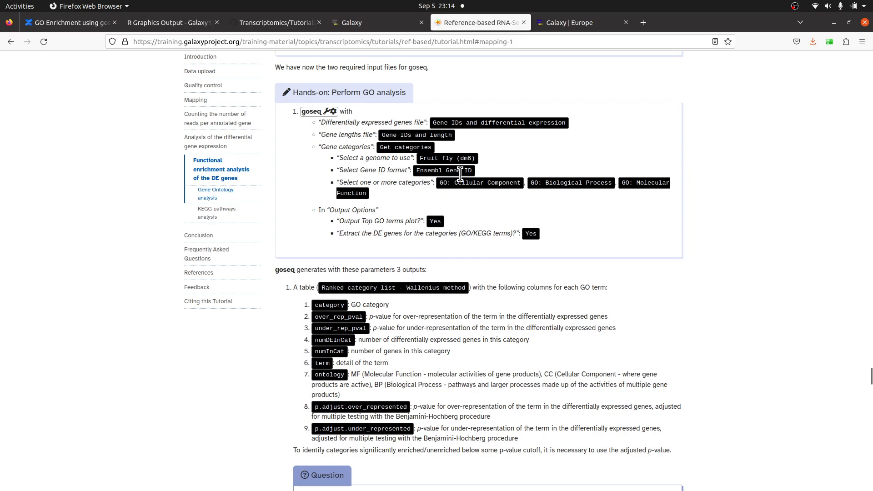
click(583, 25)
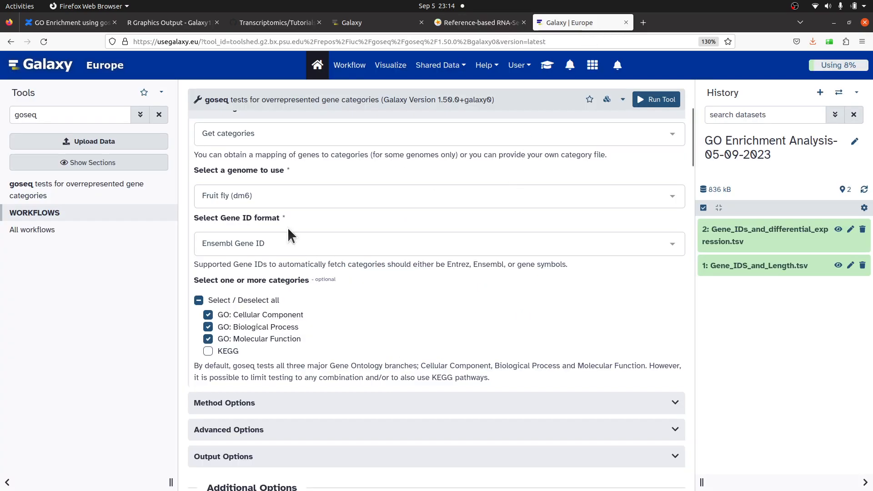
click(495, 16)
scroll(458, 158, down, 4)
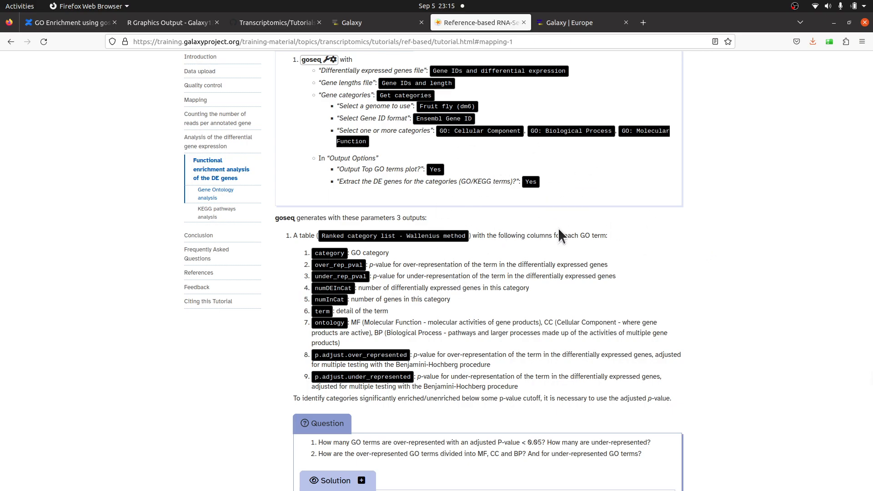
click(548, 23)
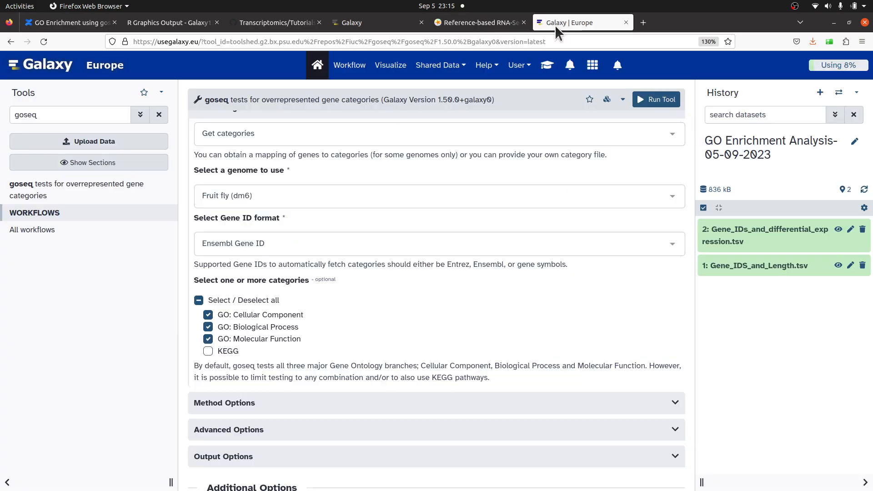
scroll(334, 214, down, 3)
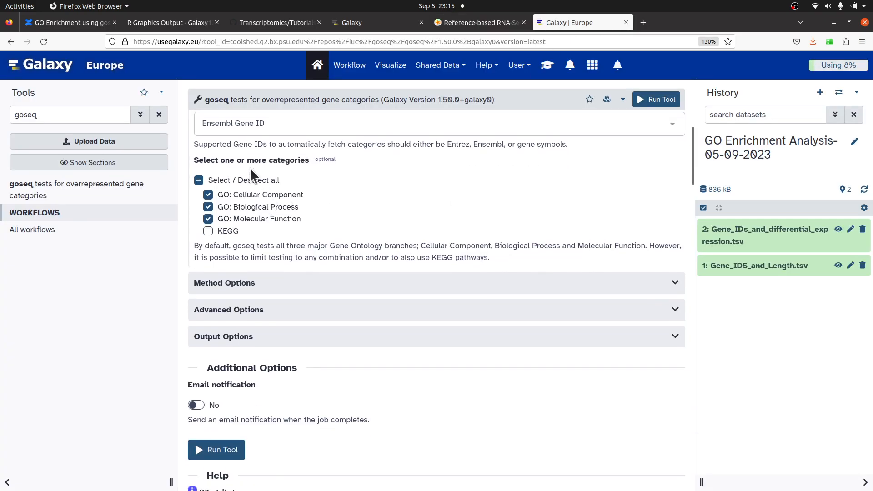
scroll(406, 290, down, 2)
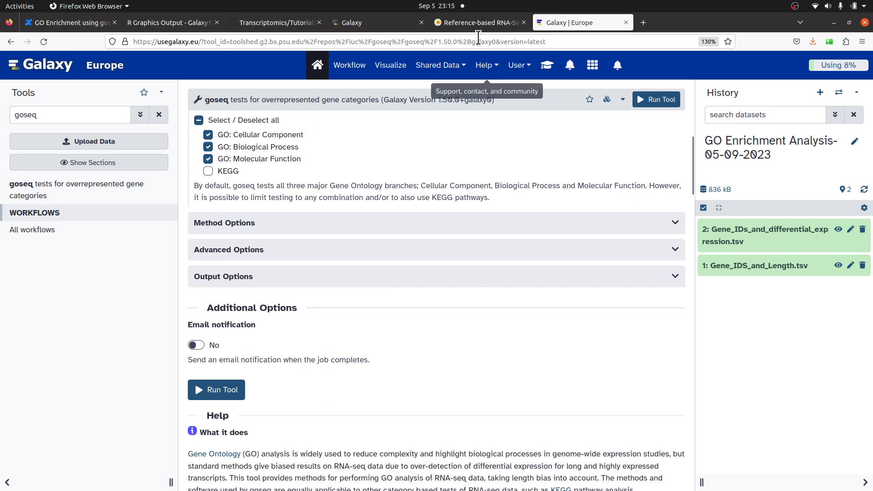
click(476, 25)
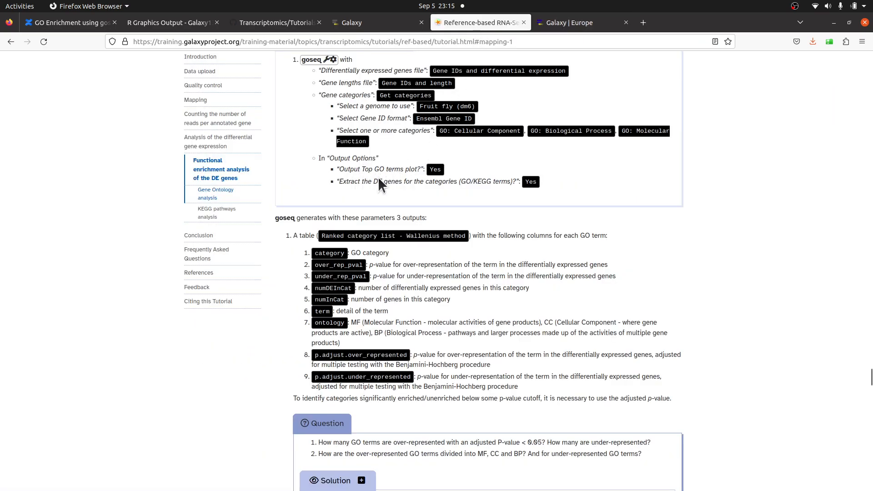
- Expand the Output Options and turn on the Top GO terms plot output
click(588, 20)
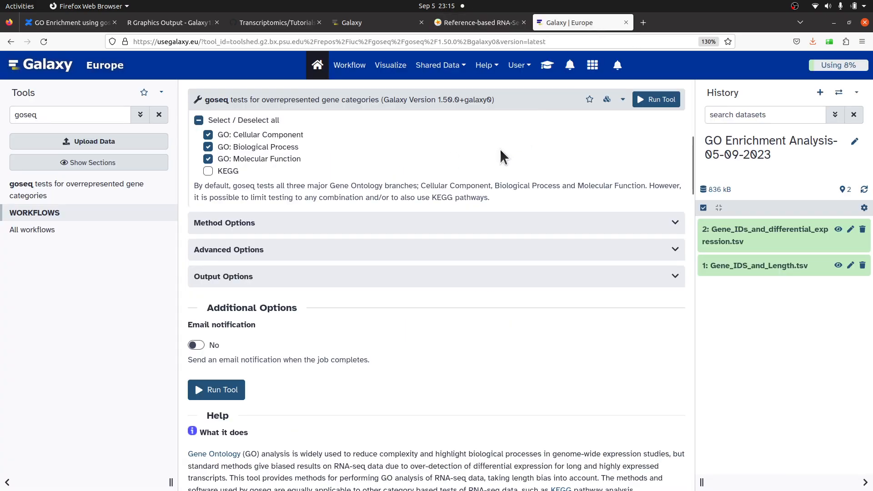
scroll(467, 194, down, 2)
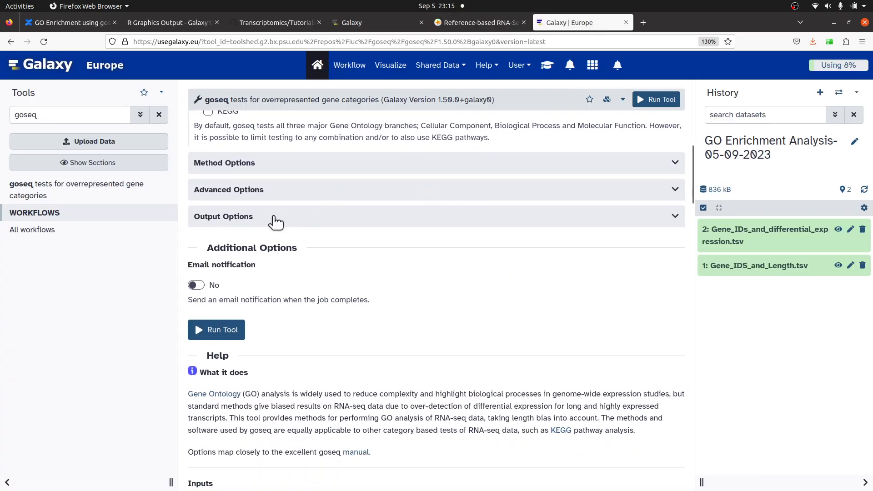
click(279, 217)
scroll(246, 215, down, 2)
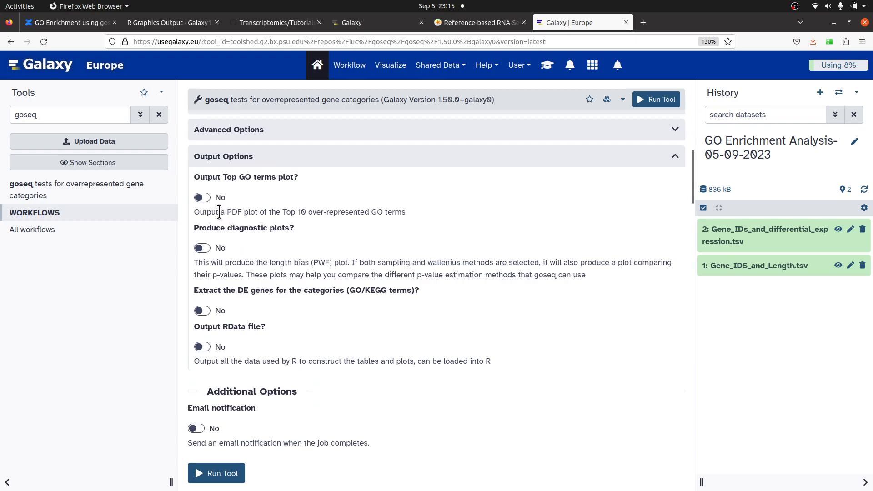
click(203, 198)
- Turn on extracting the DE genes for the GO/KEGG categories and run goseq
click(468, 22)
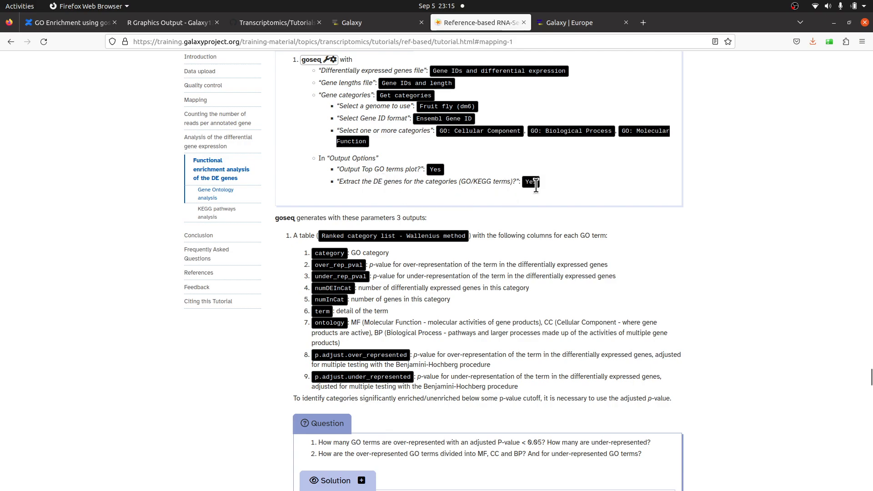
scroll(267, 279, down, 2)
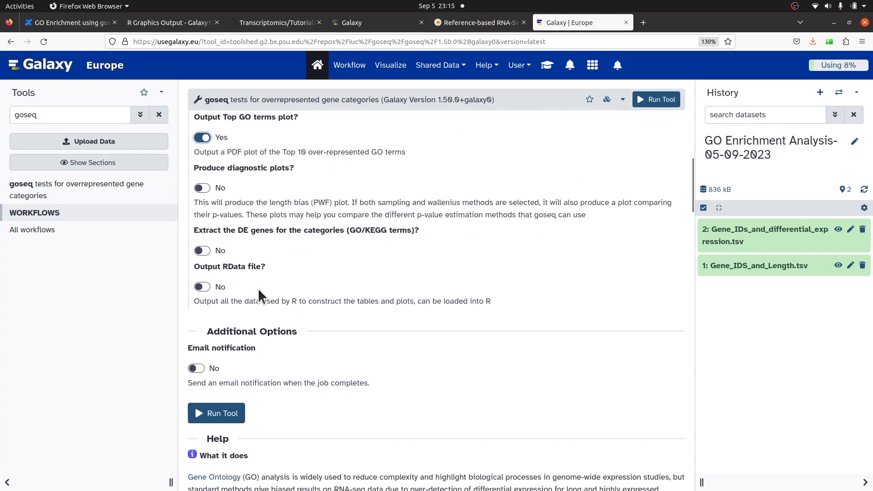
click(203, 250)
scroll(481, 311, down, 2)
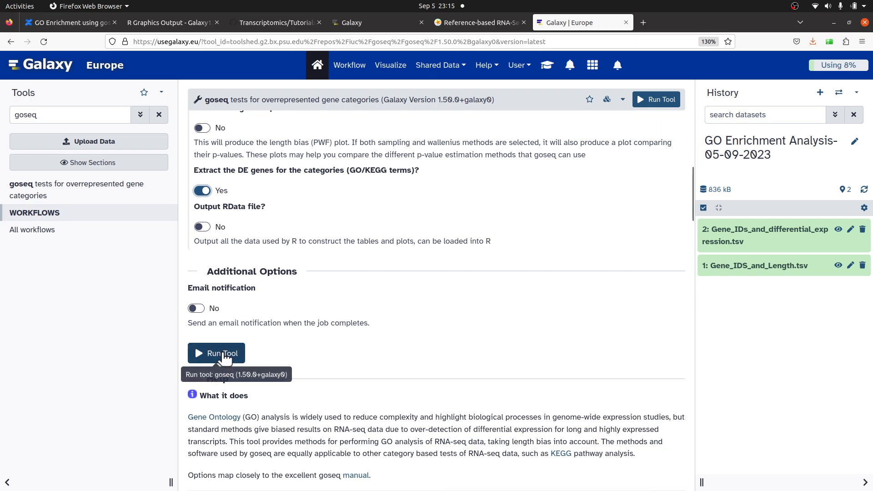
click(657, 107)
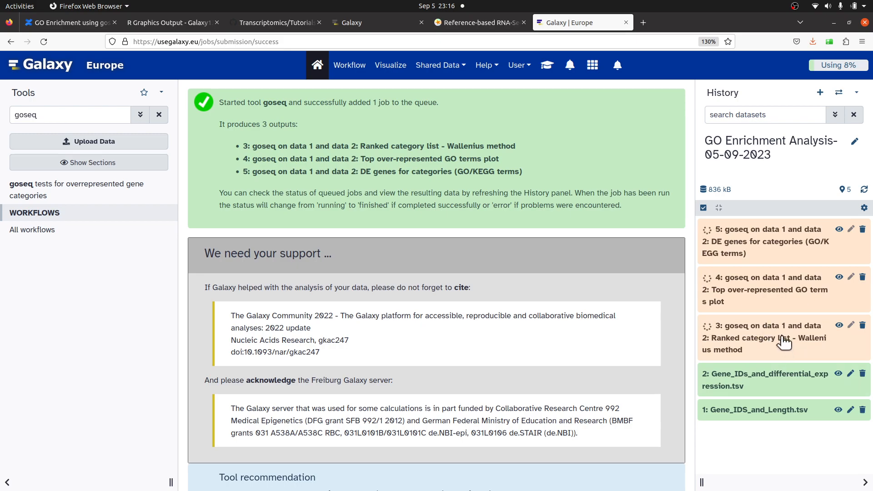
- Open Gene_IDS_and_Length.tsv from the local GeneOntology folder in a spreadsheet to inspect it
key(alt+Tab)
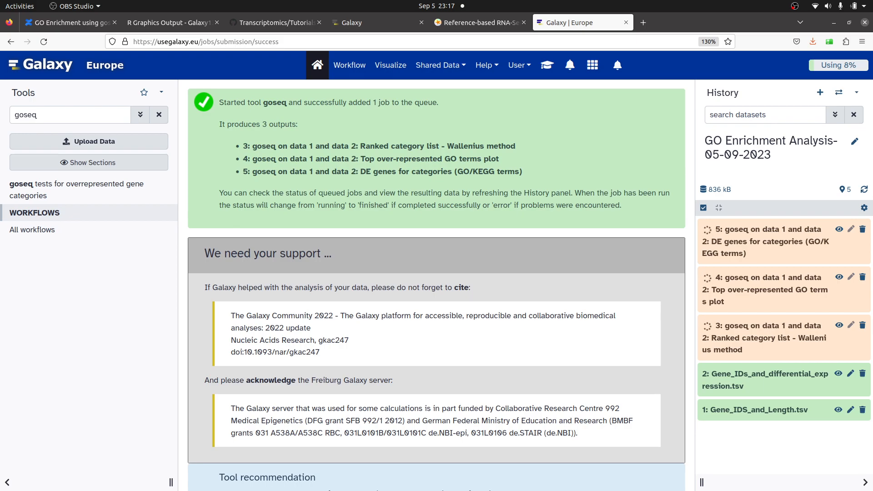
key(alt+Tab)
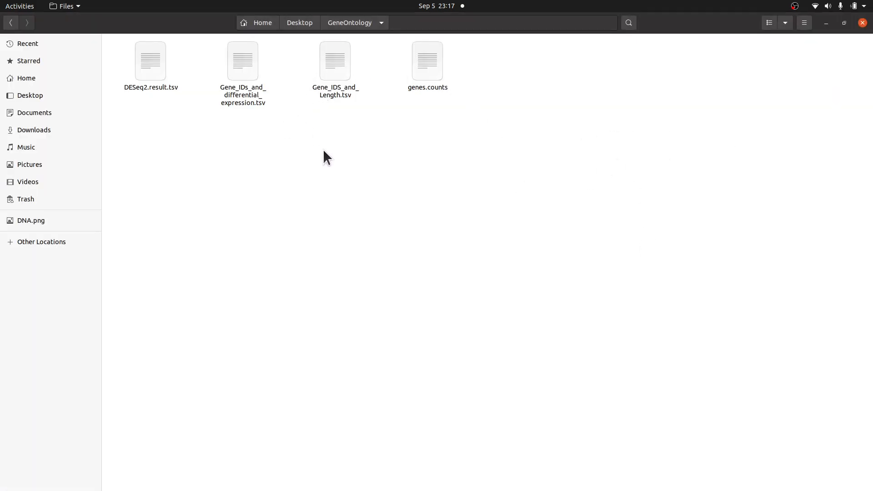
click(342, 93)
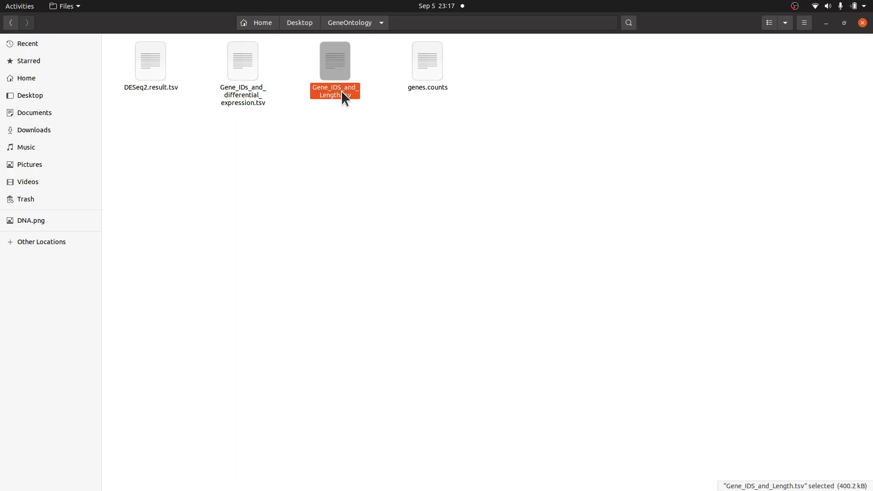
double_click(336, 78)
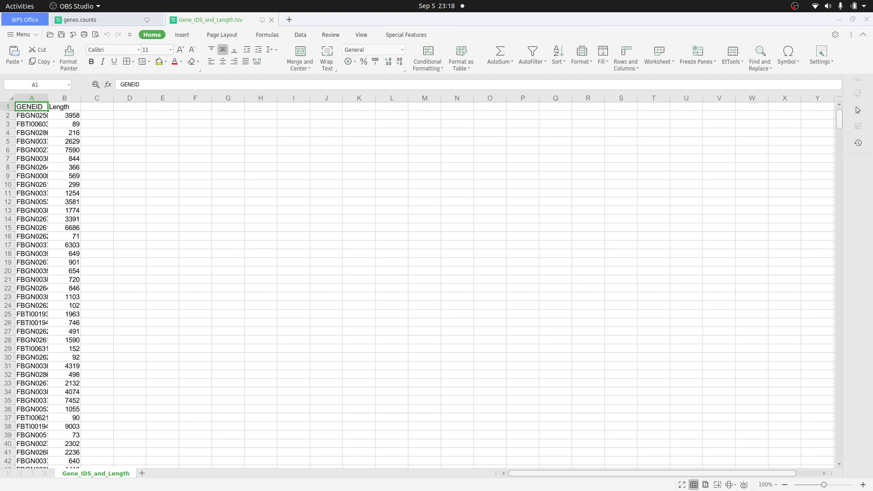
- Open genes.counts with WPS Spreadsheets and zoom in to inspect its Length column
key(alt+Tab)
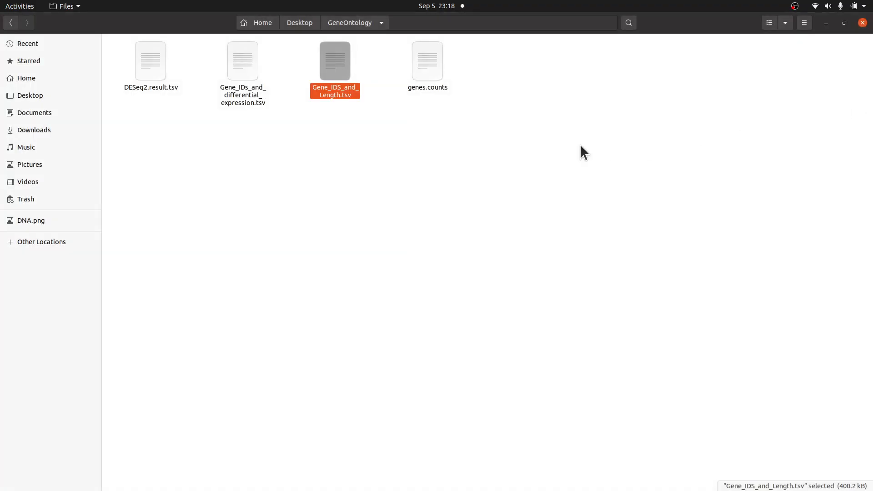
right_click(437, 72)
click(456, 89)
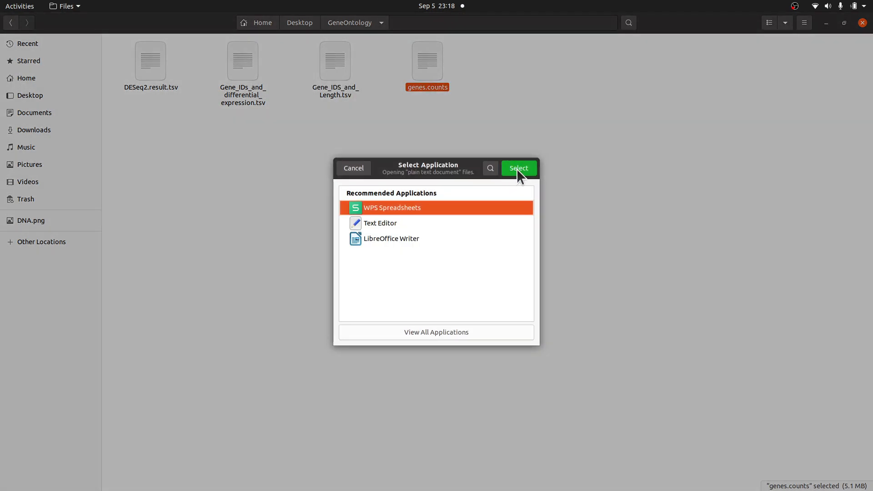
click(517, 170)
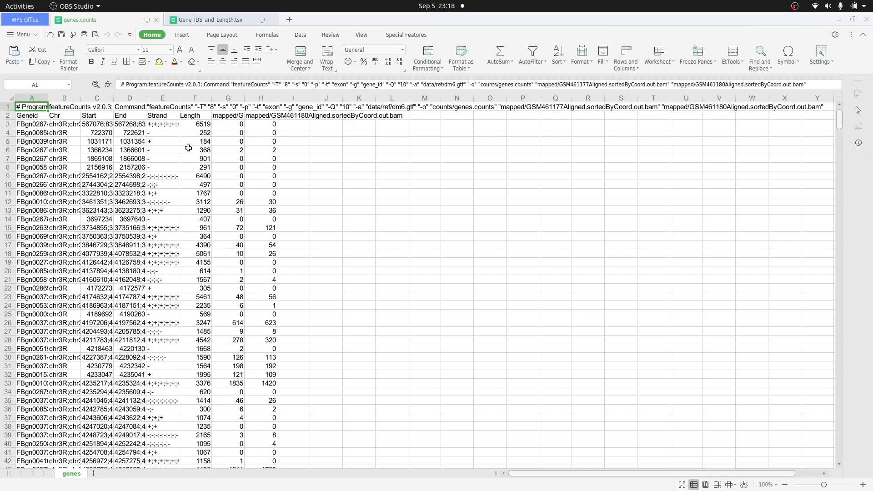
drag(824, 486, 830, 485)
click(347, 146)
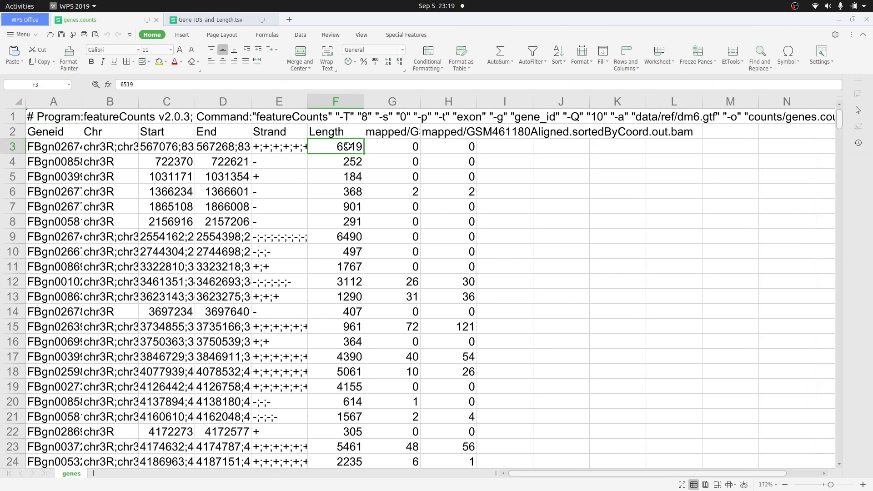
- Compare the Length and Geneid columns of genes.counts, then switch to the Gene_IDS_and_Length.tsv sheet
click(340, 102)
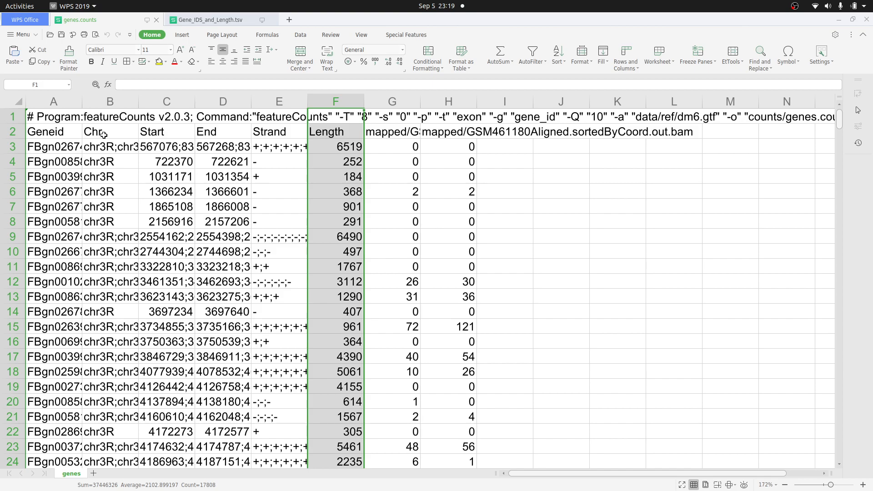
click(67, 99)
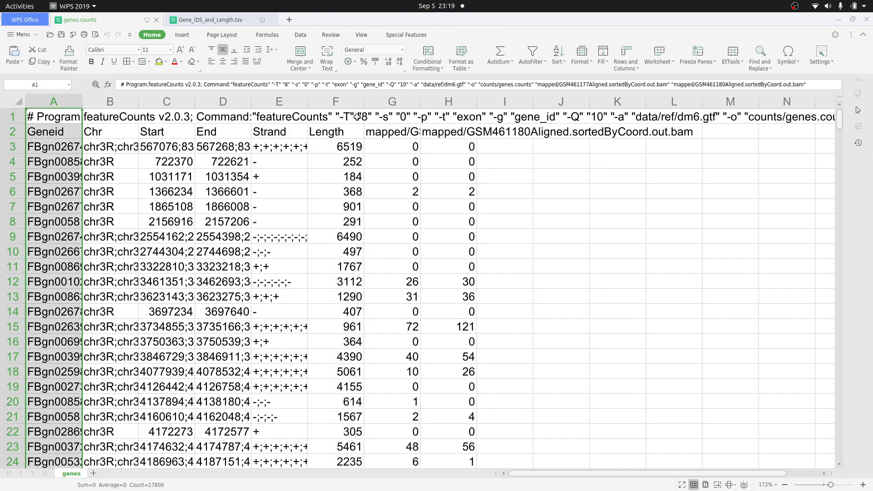
click(340, 97)
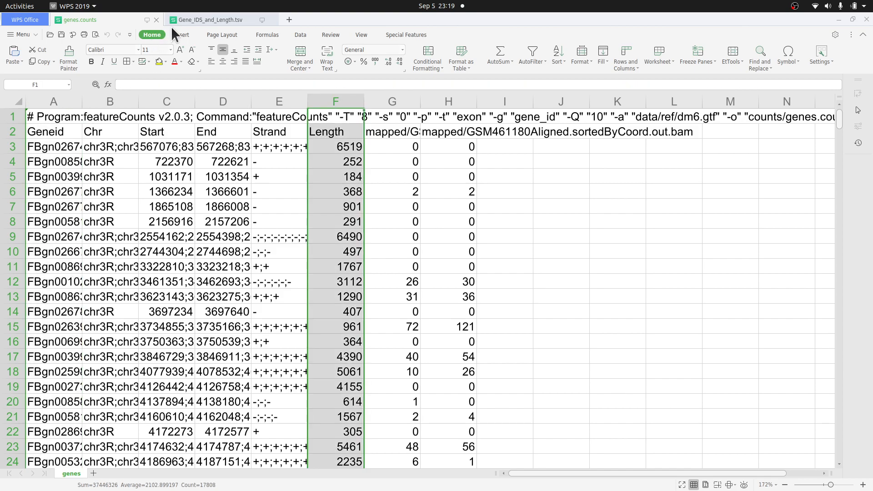
click(200, 21)
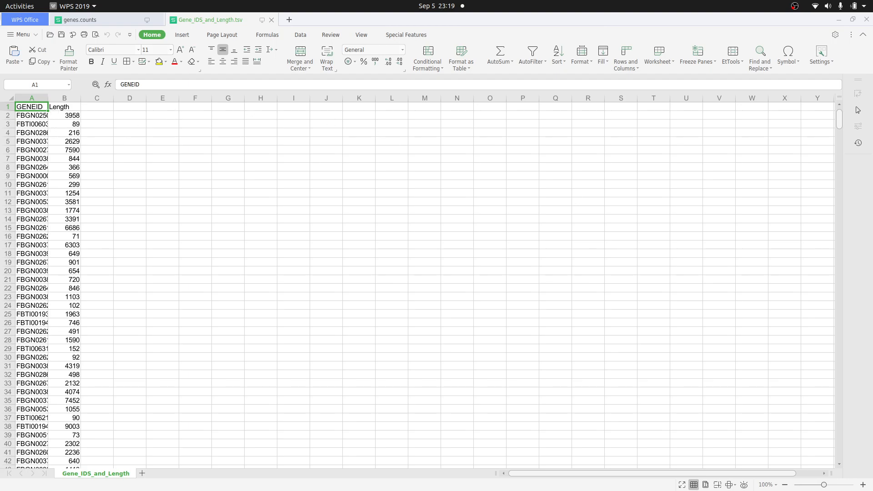
- Open Gene_IDs_and_differential_expression.tsv from the GeneOntology folder in the spreadsheet and widen its GENEID column
key(alt+Tab)
double_click(253, 98)
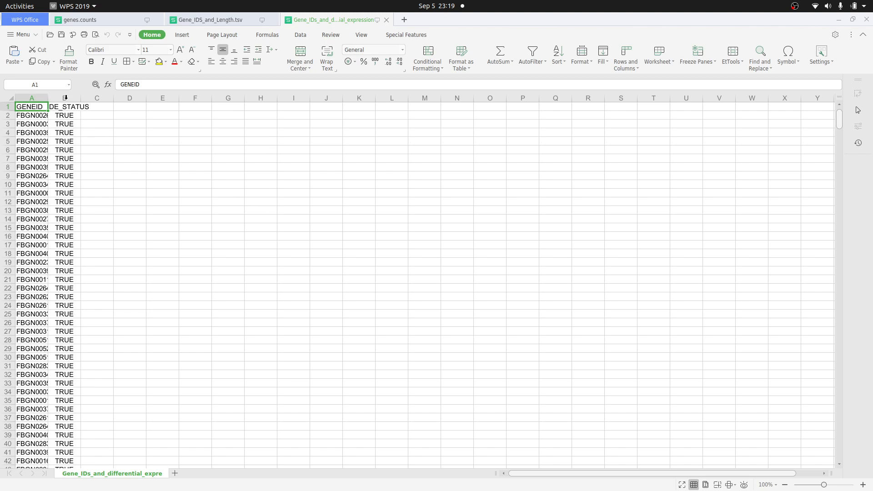
double_click(48, 95)
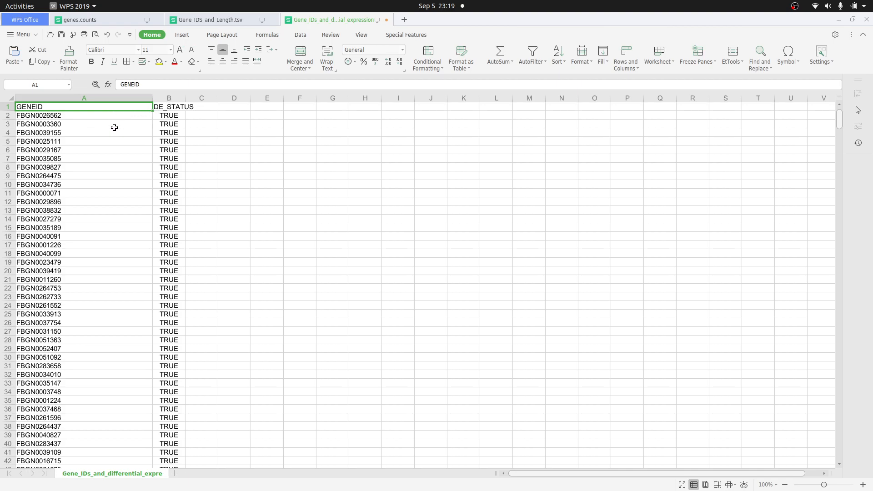
click(114, 98)
click(169, 98)
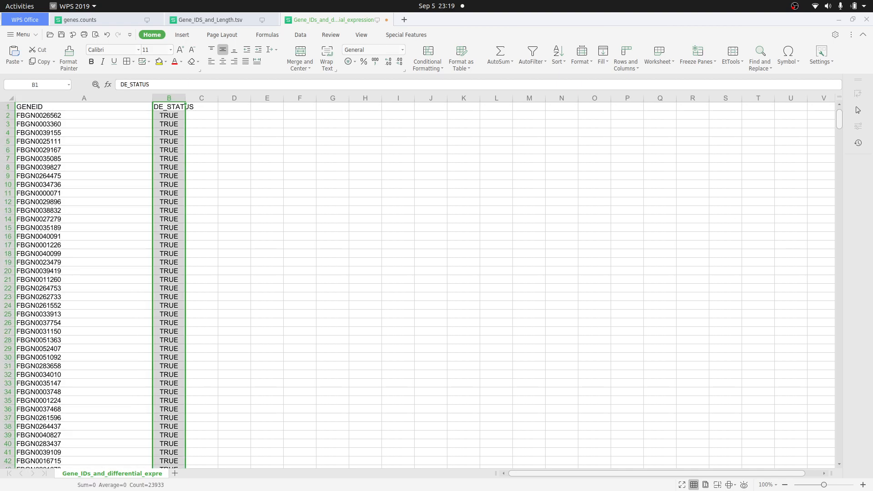
- Open DESeq2.result.tsv from the GeneOntology folder and widen its GeneID, Base mean and log2(FC) columns
key(alt+Tab)
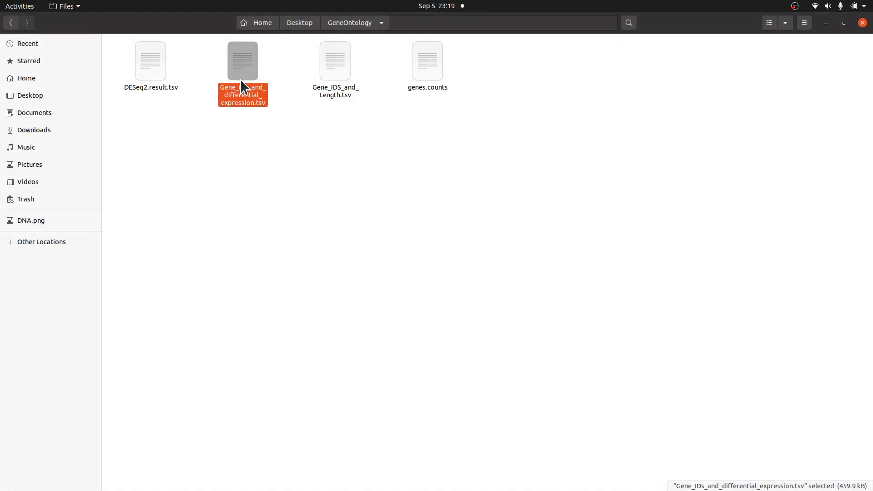
double_click(159, 72)
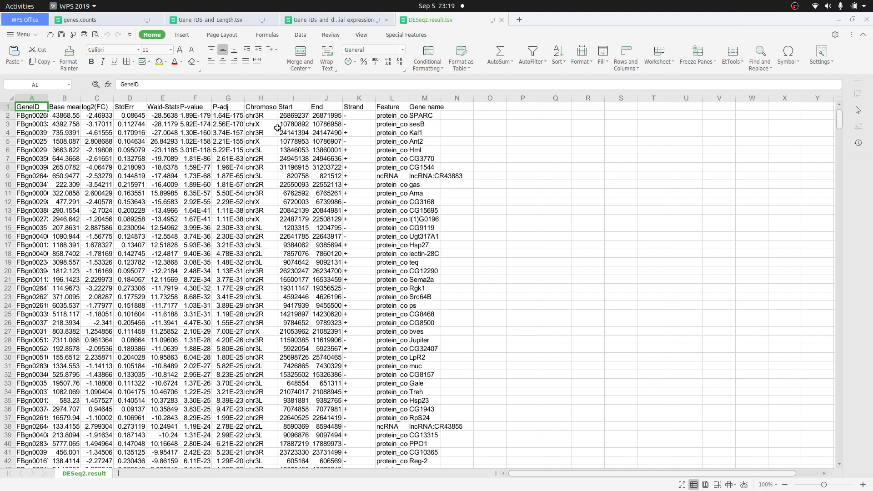
click(42, 97)
drag(48, 97, 74, 92)
click(64, 116)
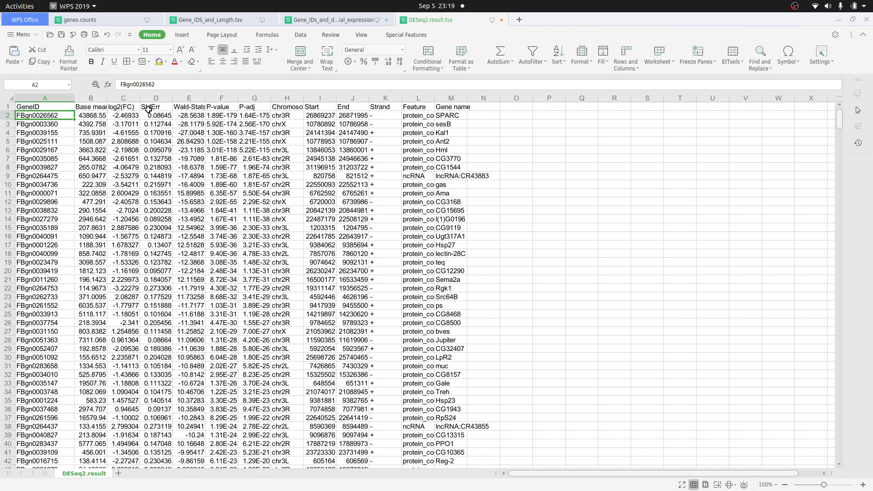
drag(140, 95, 160, 98)
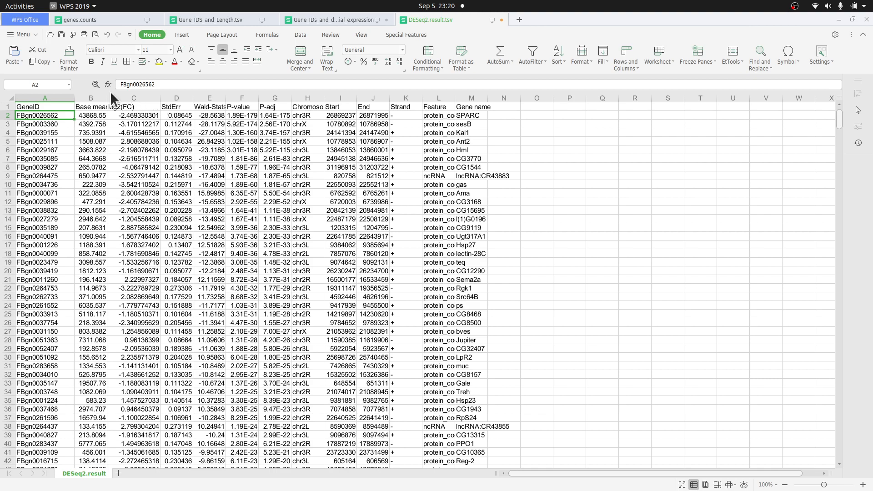
drag(107, 98, 125, 101)
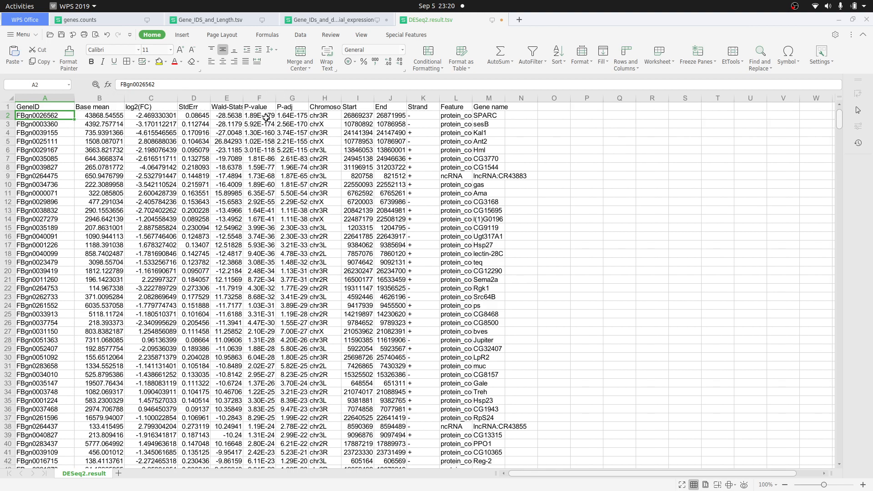
- Inspect the P-value and P-adj columns of the DESeq2 results sheet
click(260, 98)
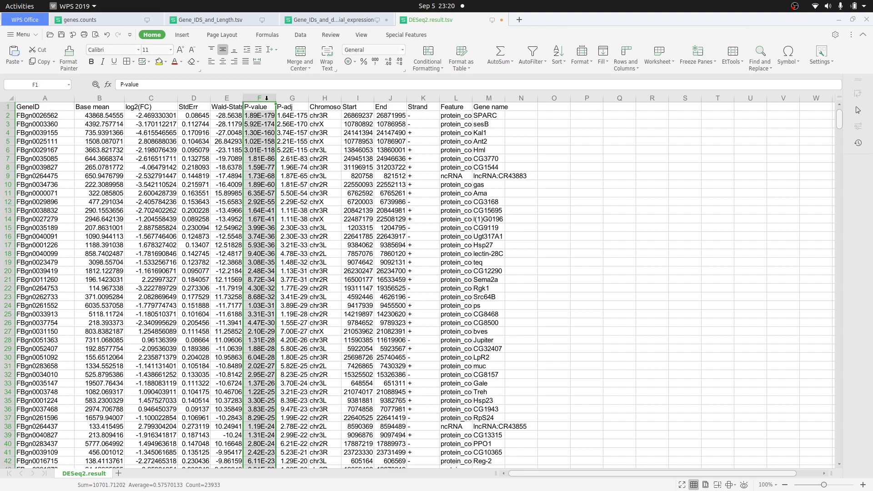
click(292, 98)
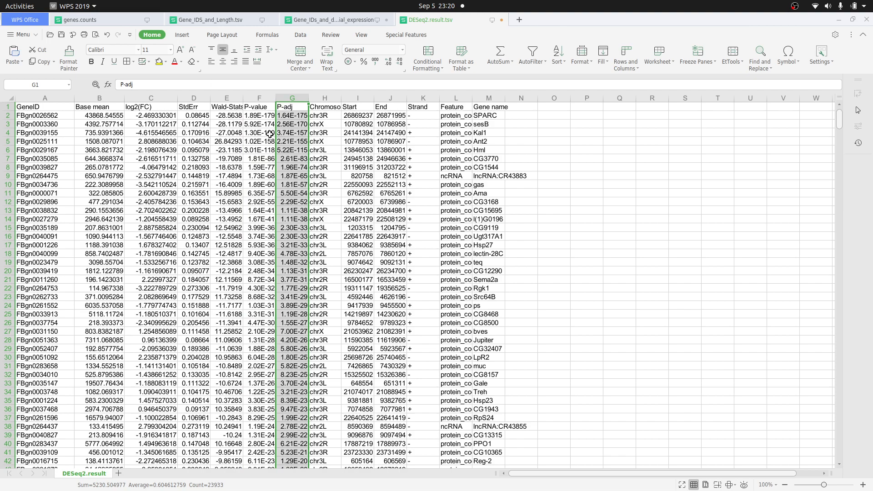
click(291, 108)
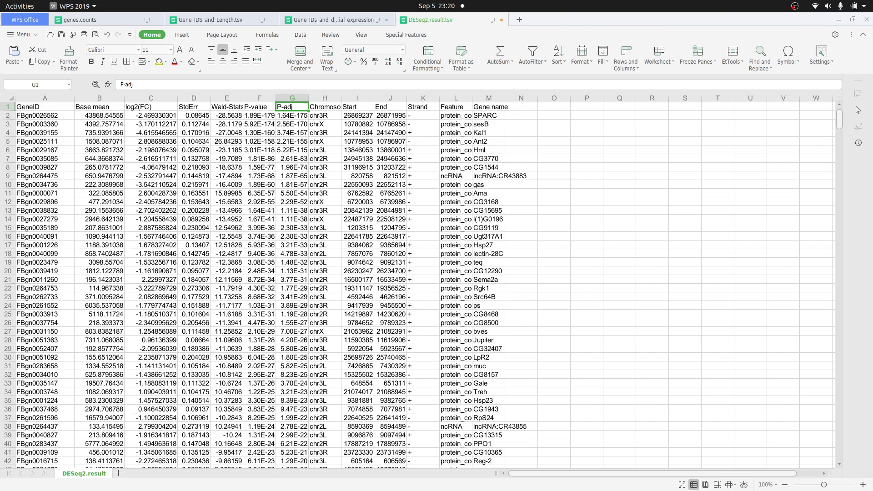
- Read the tutorial section on preparing the first dataset for goseq in the browser
key(alt+Tab)
click(473, 24)
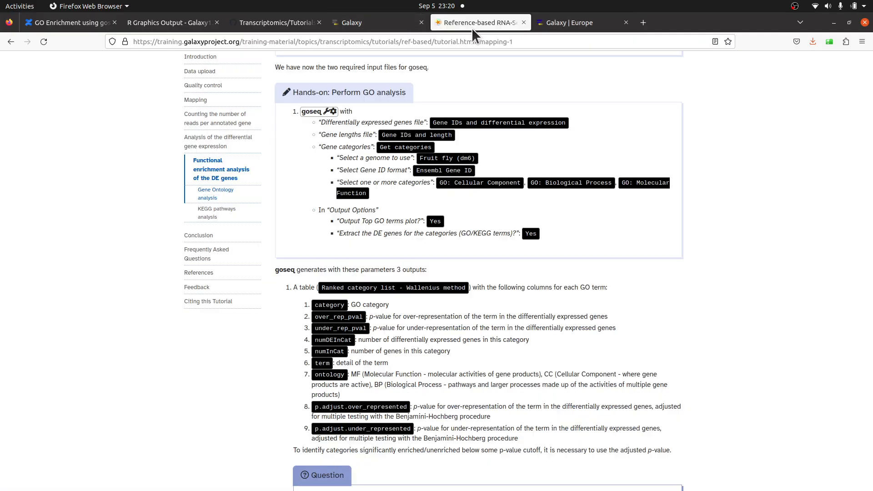
scroll(467, 216, up, 7)
scroll(468, 215, up, 9)
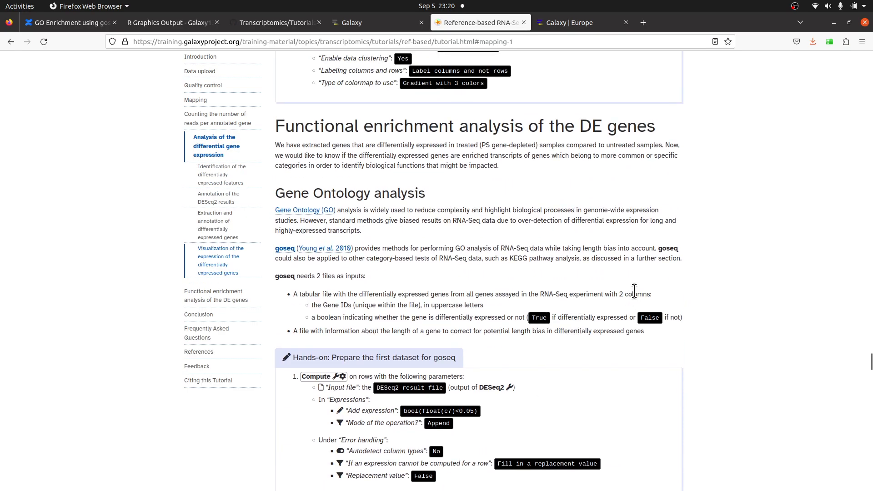
scroll(634, 291, down, 3)
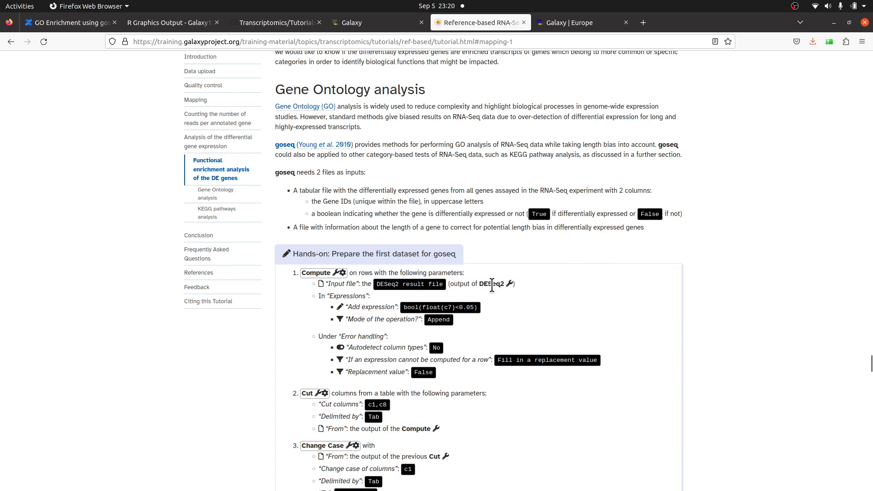
scroll(473, 259, down, 2)
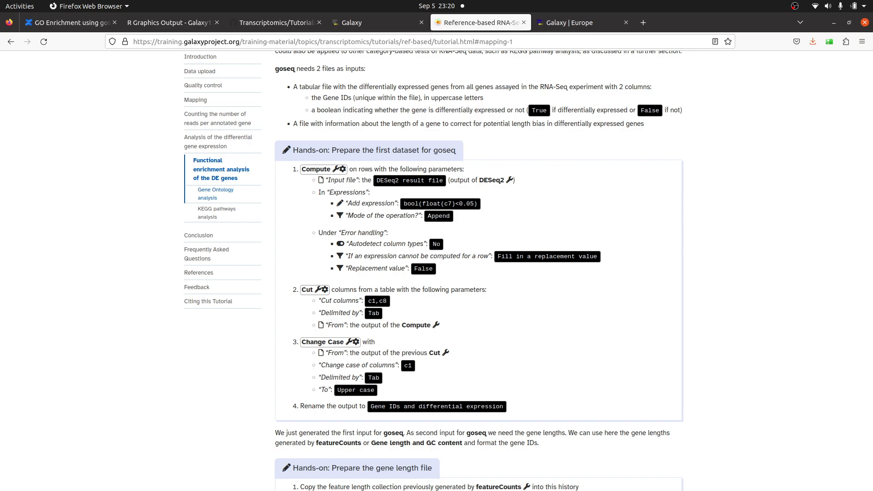
- Return to the differential expression sheet and inspect its DE_STATUS column cells
key(alt+Tab)
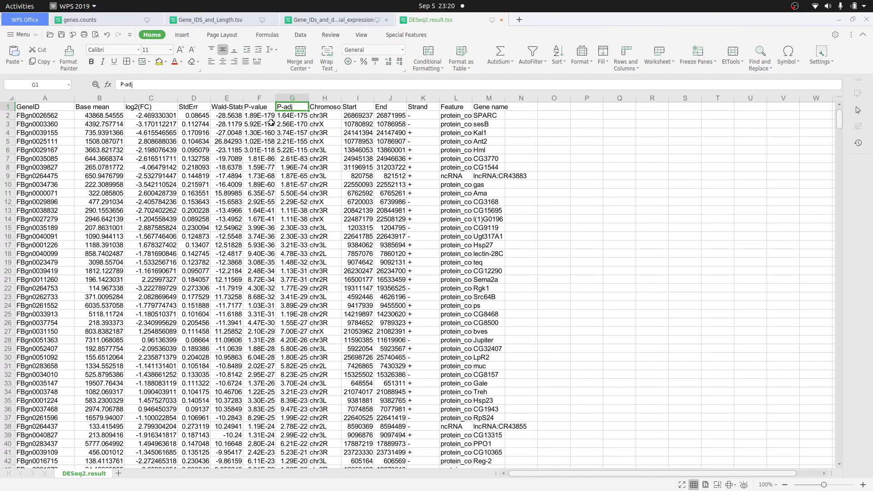
click(353, 21)
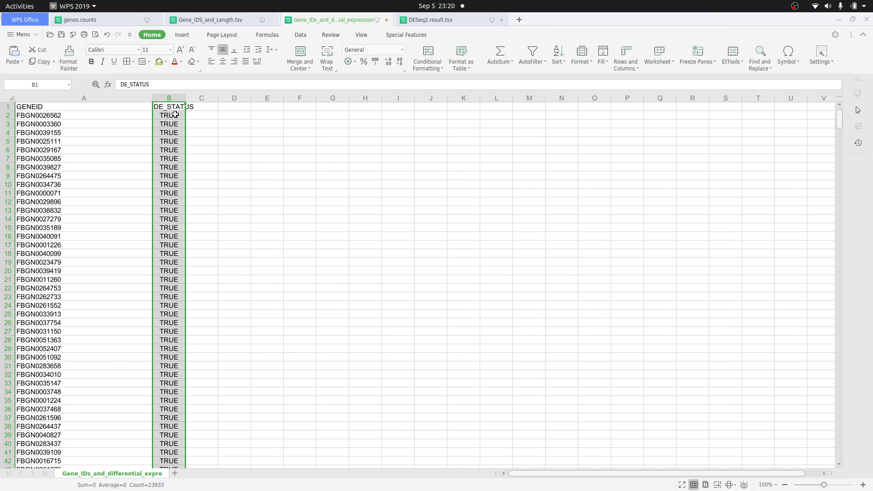
click(175, 115)
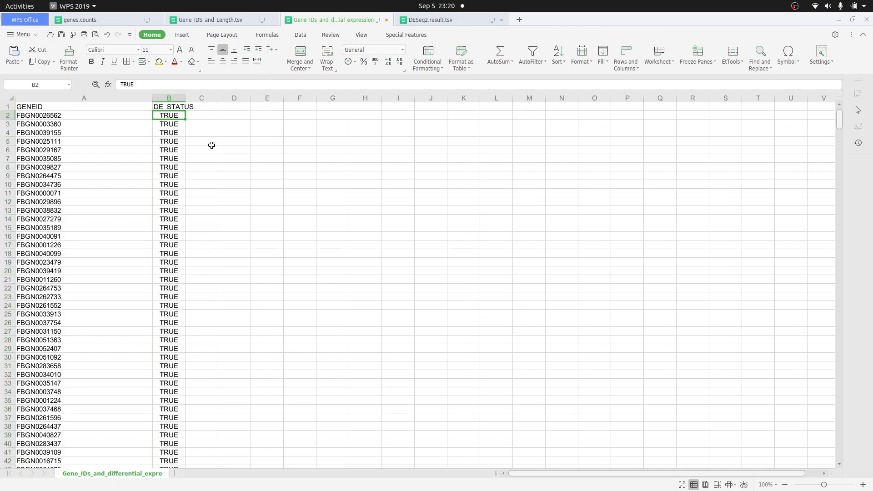
click(212, 144)
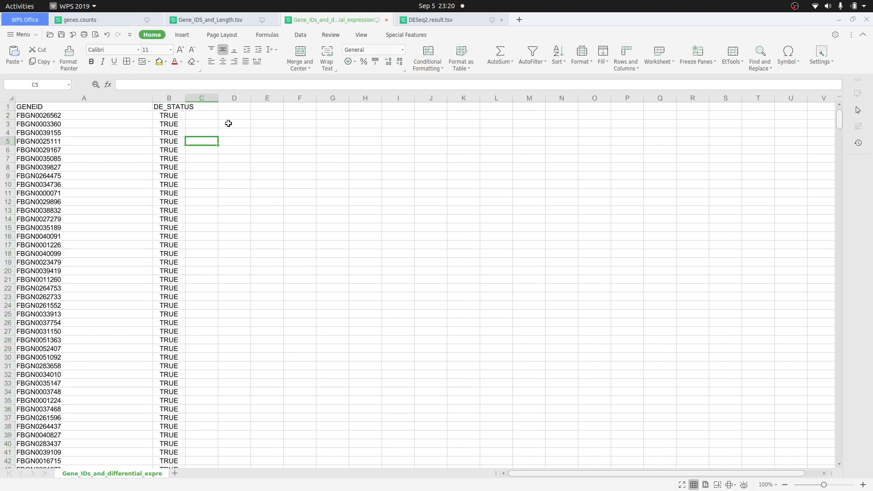
- Scroll through the DE_STATUS column to the FALSE rows and back to the top of the sheet
scroll(323, 255, down, 2)
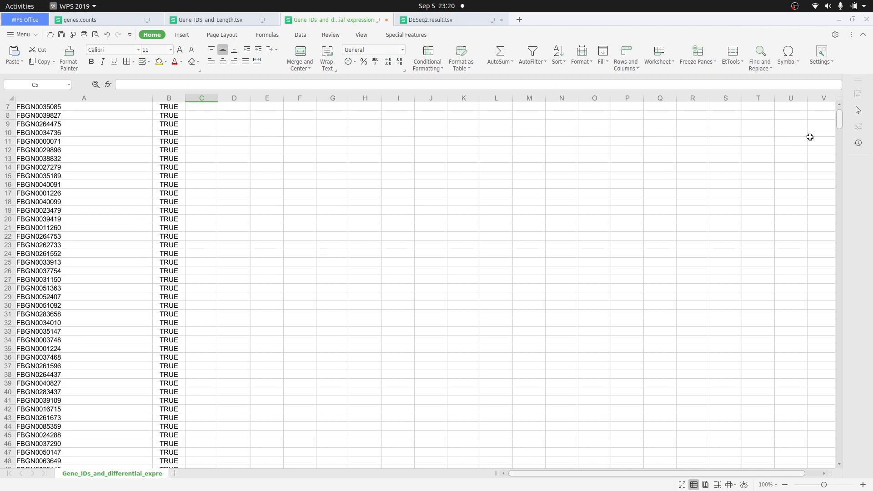
drag(839, 124, 850, 151)
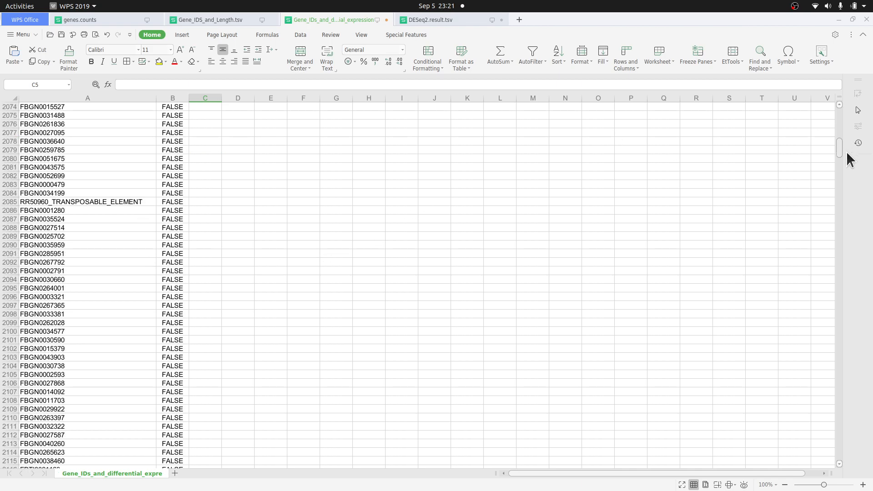
scroll(178, 162, up, 10)
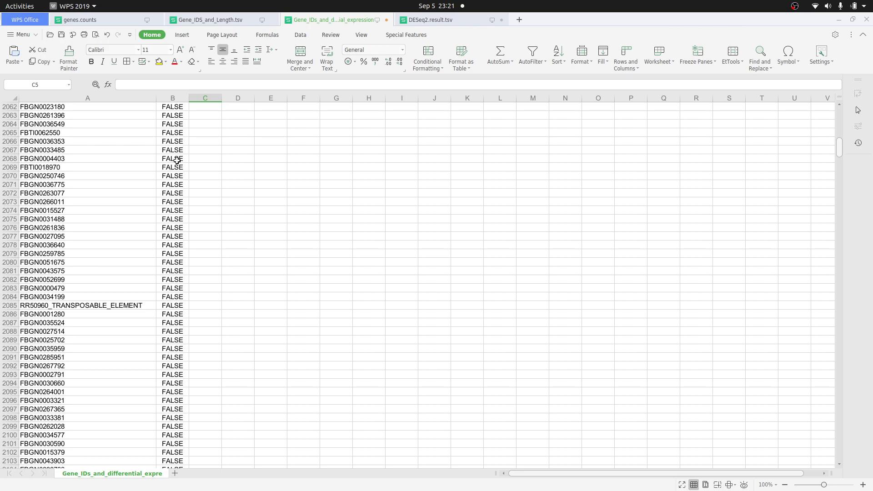
scroll(178, 182, down, 10)
scroll(156, 188, up, 9)
click(156, 189)
click(172, 183)
scroll(174, 193, up, 12)
scroll(175, 194, up, 7)
click(175, 185)
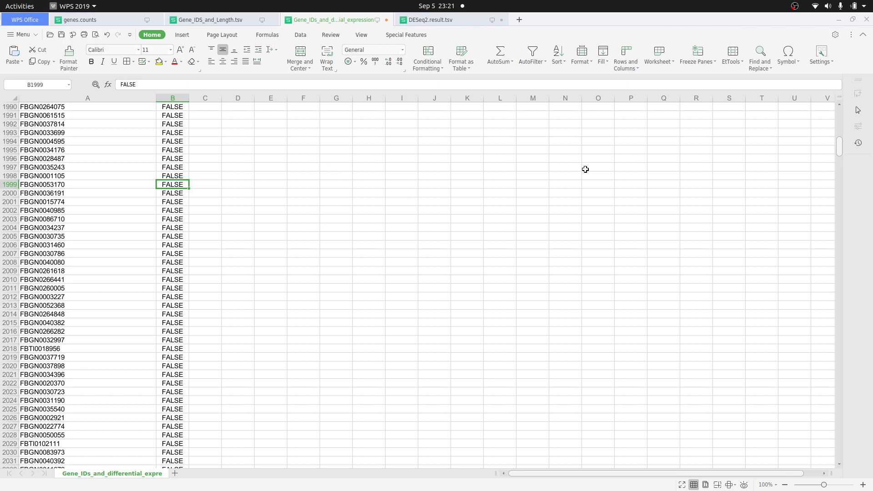
drag(838, 147, 841, 118)
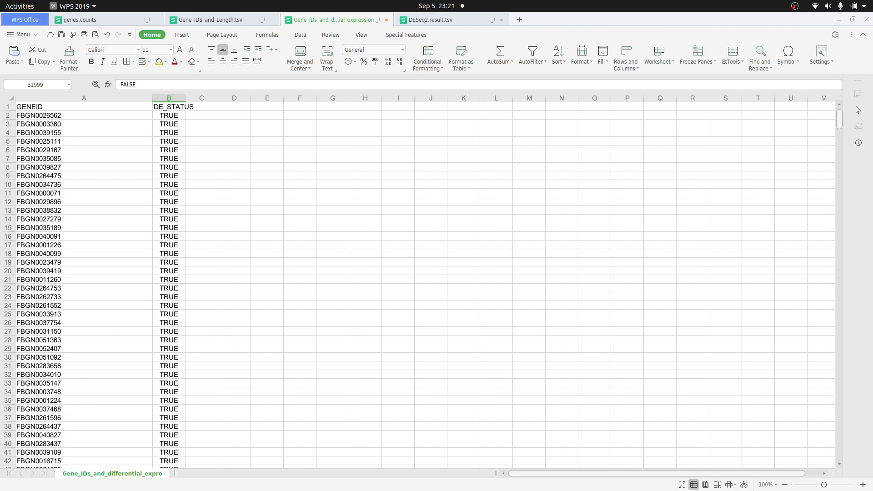
- Review the tutorial's description of the goseq outputs and return to the Galaxy goseq job page
key(alt+Tab)
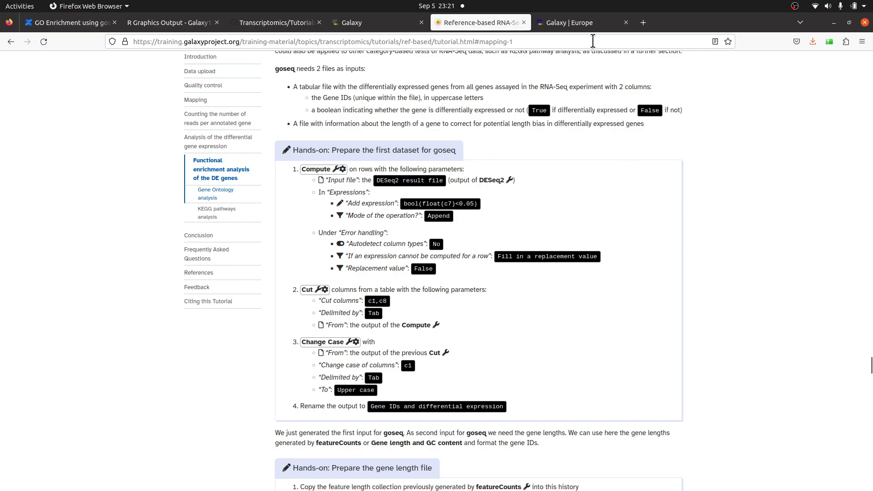
click(586, 27)
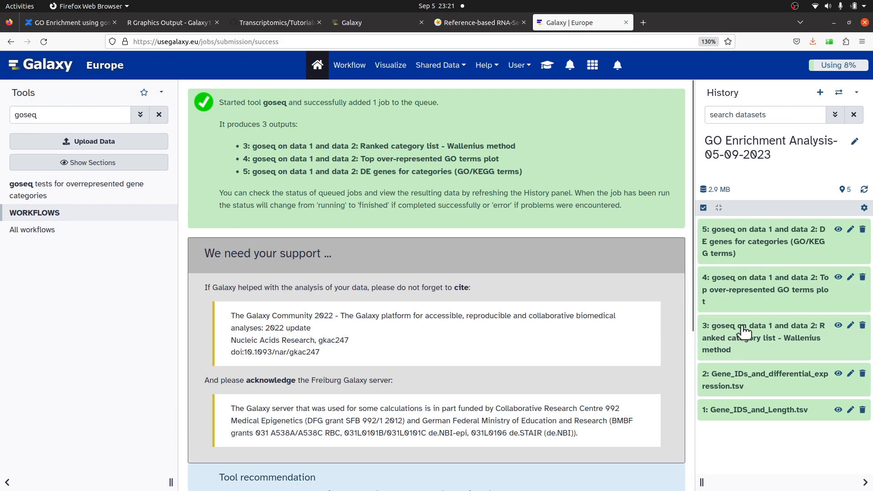
click(479, 20)
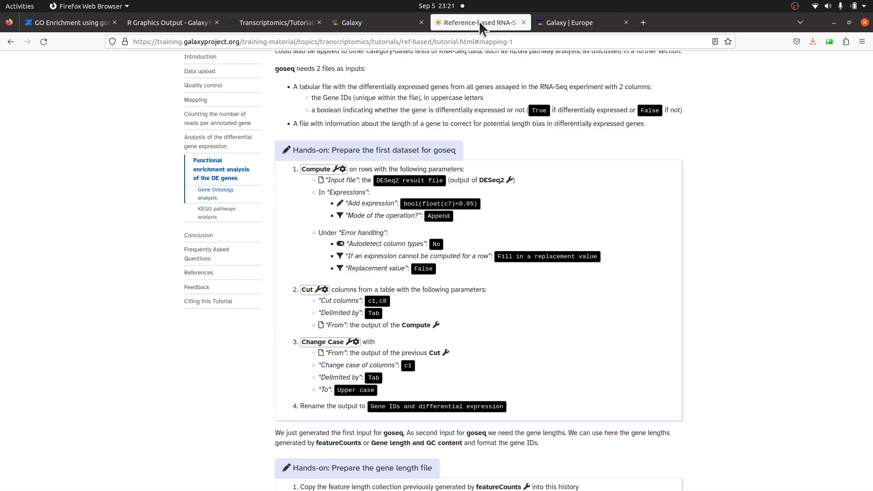
scroll(650, 273, down, 15)
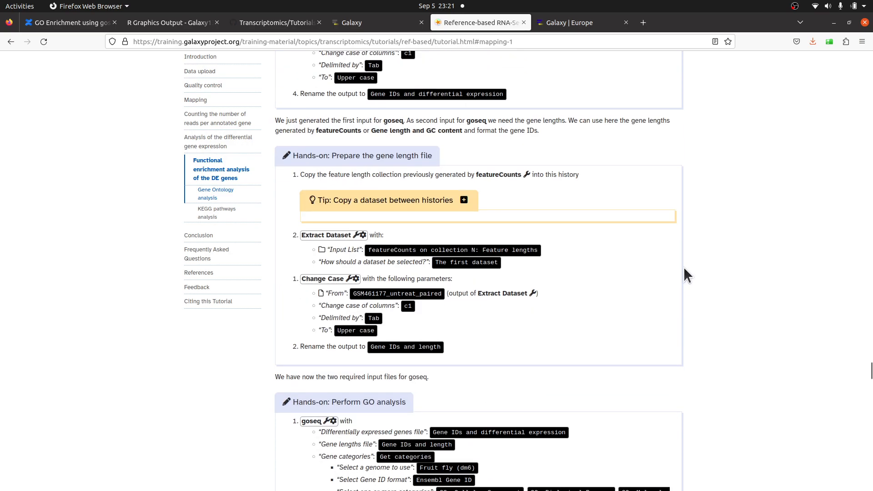
scroll(685, 268, down, 2)
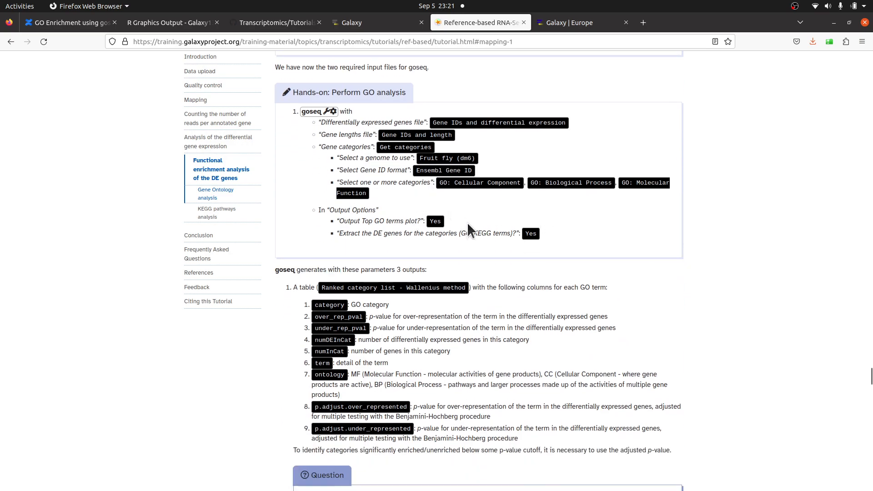
scroll(485, 242, down, 6)
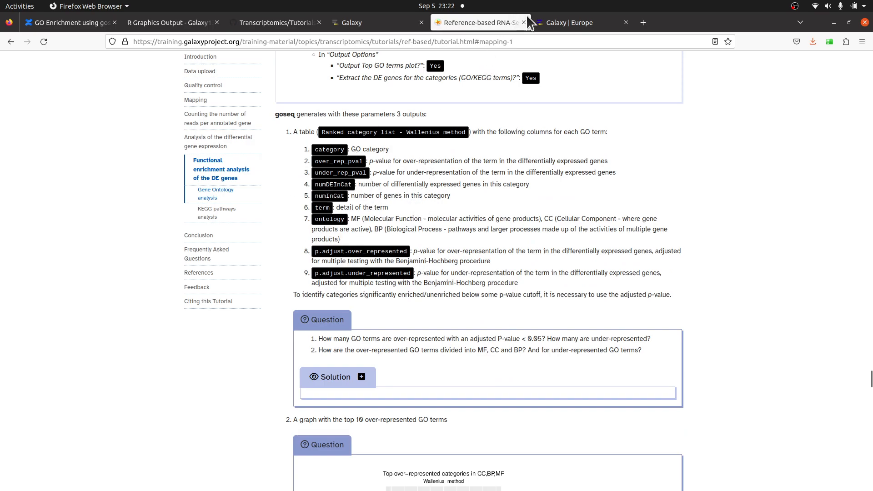
click(569, 25)
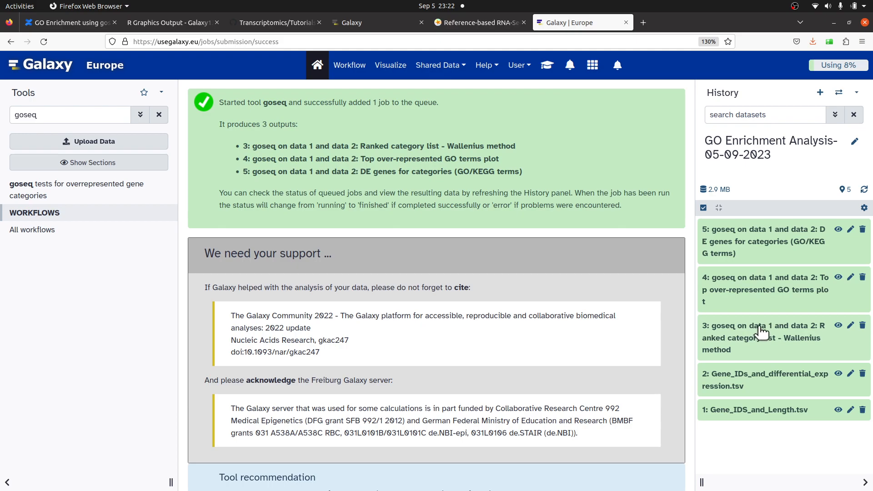
- Download the ranked category list dataset into the GeneOntology folder, saving it as "GO Seq Ranked_category_list_-_Wallenius_method].tabular"
click(726, 328)
scroll(756, 326, down, 3)
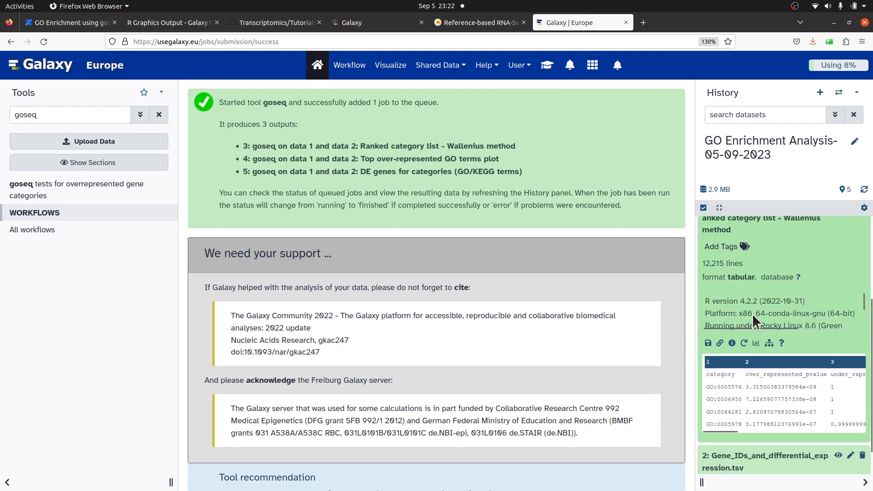
click(708, 344)
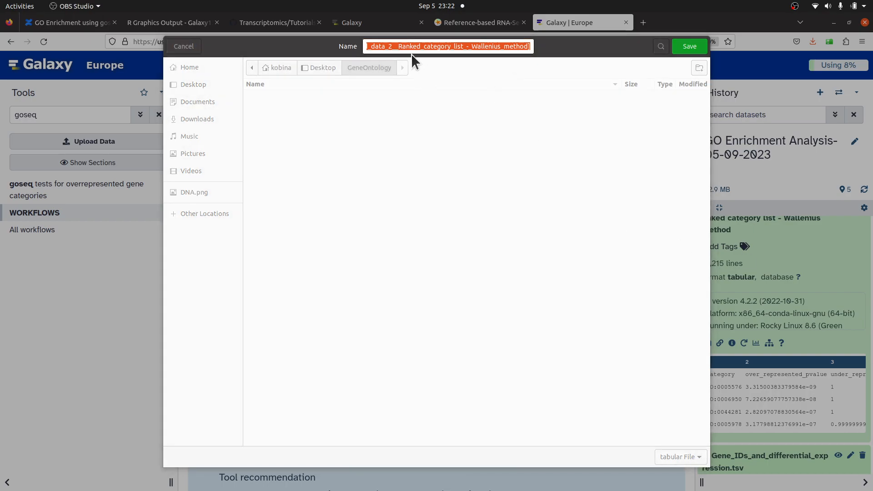
click(398, 46)
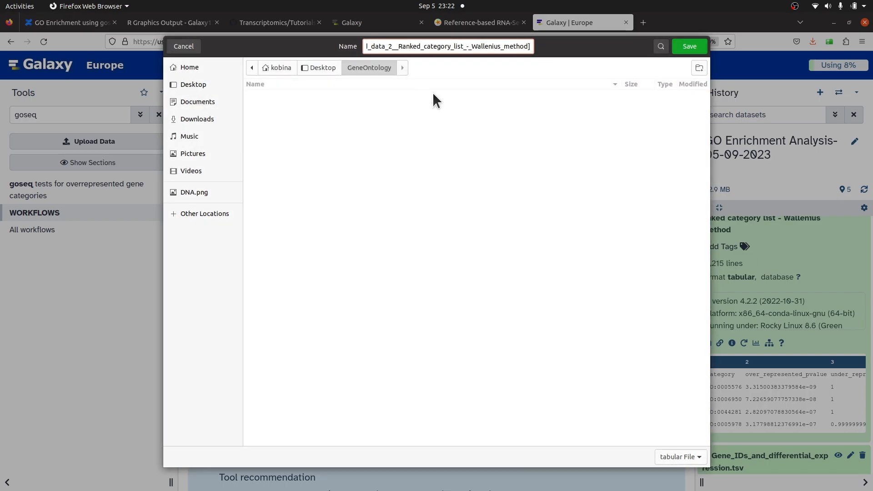
drag(398, 46, 298, 23)
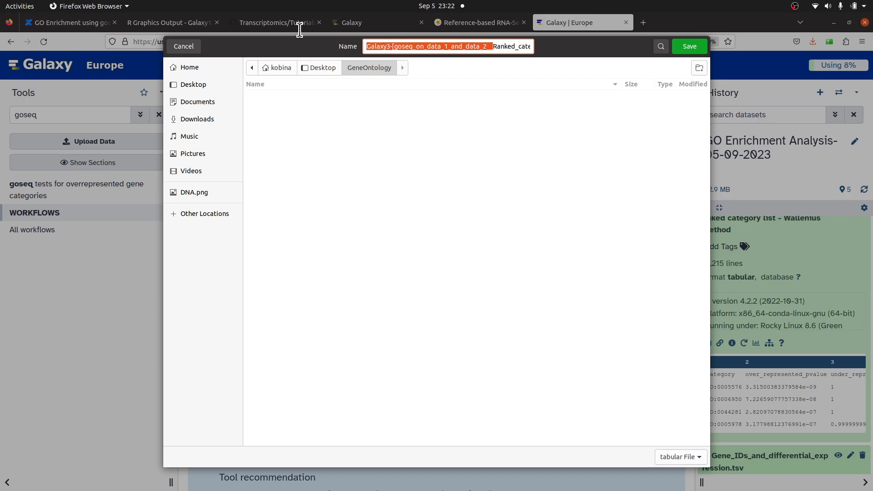
key(BackSpace)
text(GO Seq)
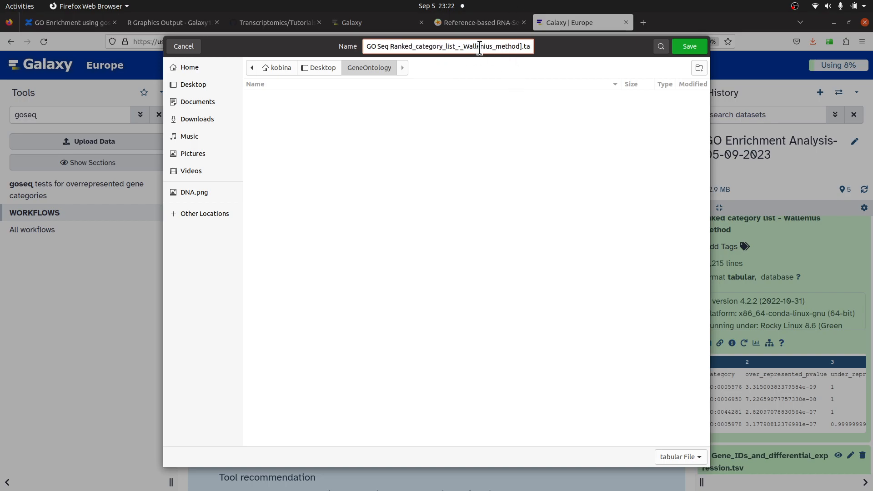
double_click(527, 47)
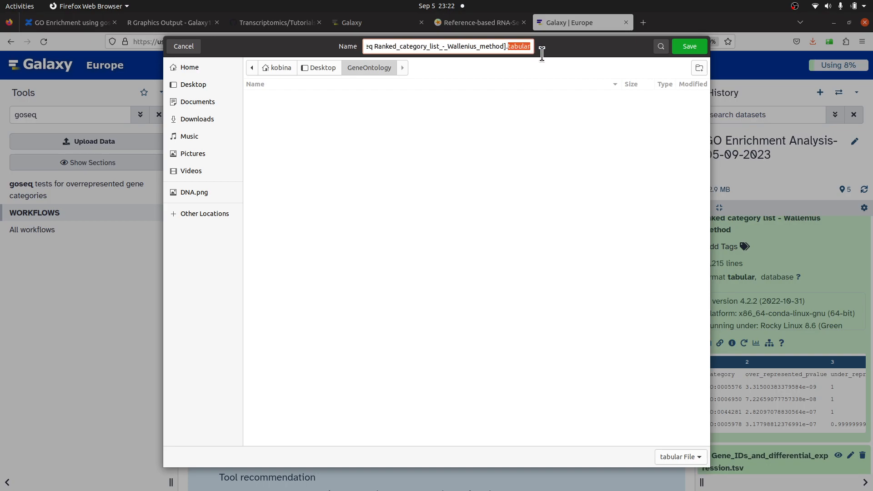
click(529, 50)
click(689, 47)
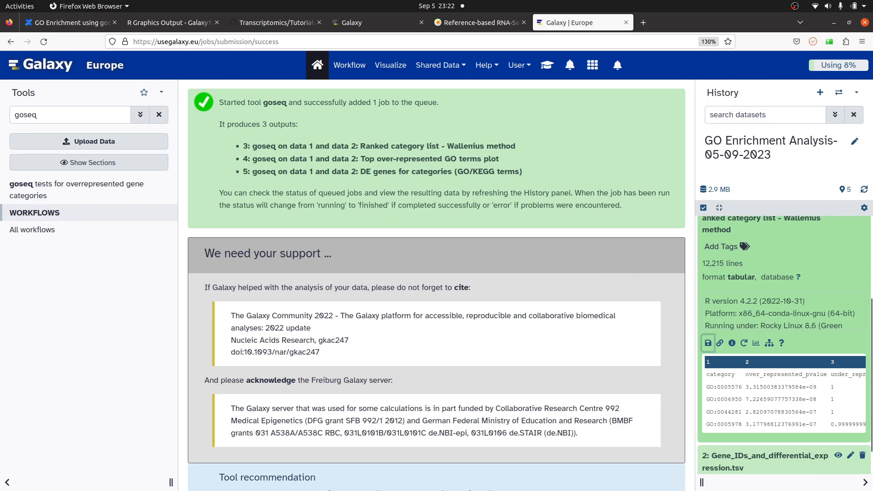
- Open the downloaded ranked category list file in WPS Spreadsheets from the GeneOntology folder
key(alt+Tab)
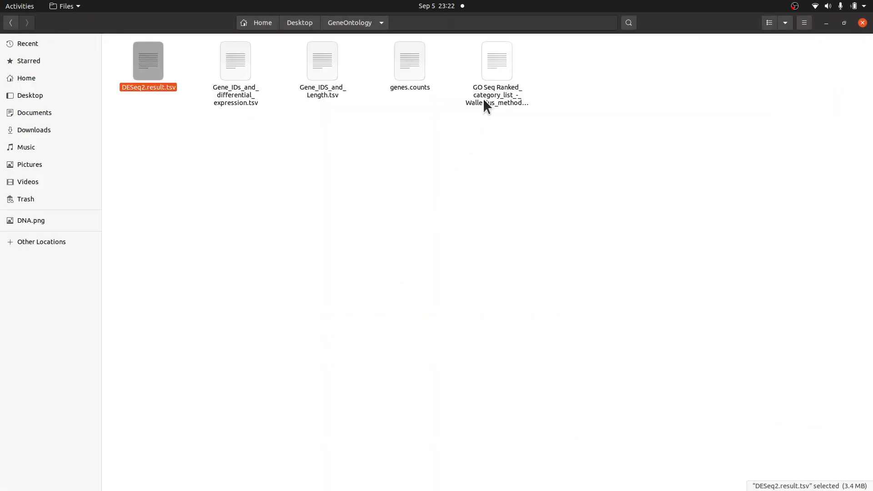
click(503, 113)
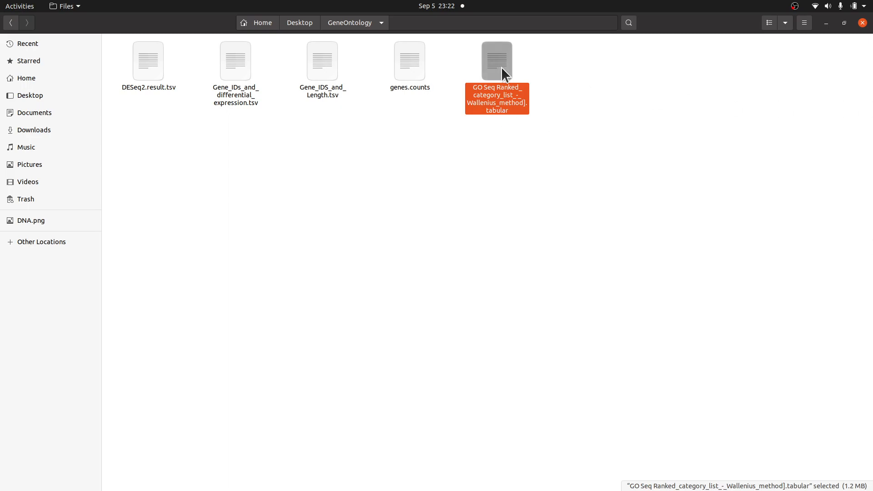
right_click(503, 85)
click(529, 105)
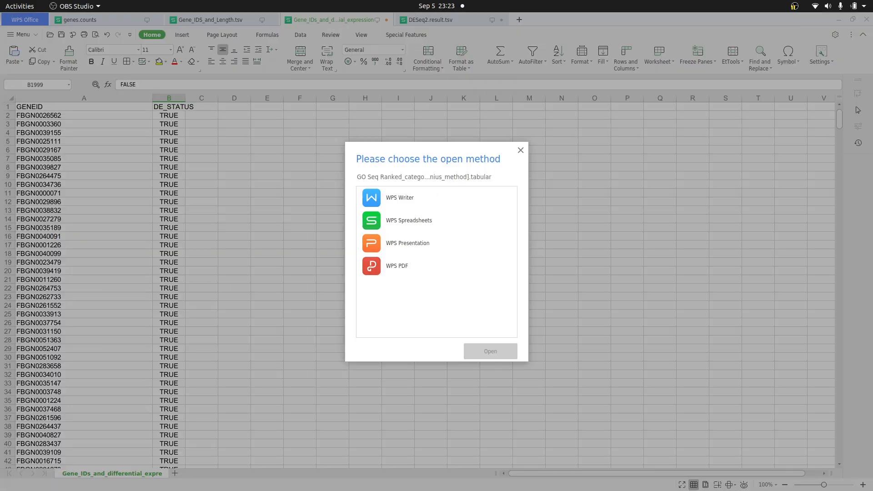
double_click(423, 220)
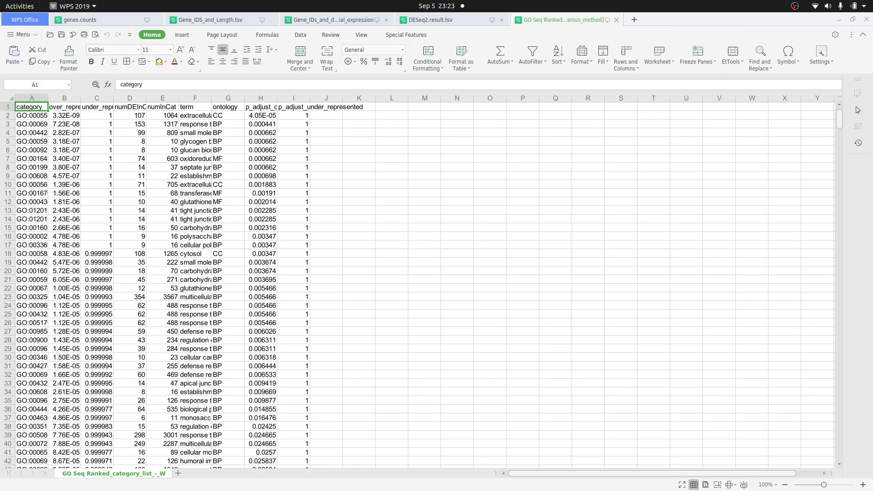
- Read the tutorial's description of the ranked category table columns and its questions on over-represented GO terms
key(alt+Tab)
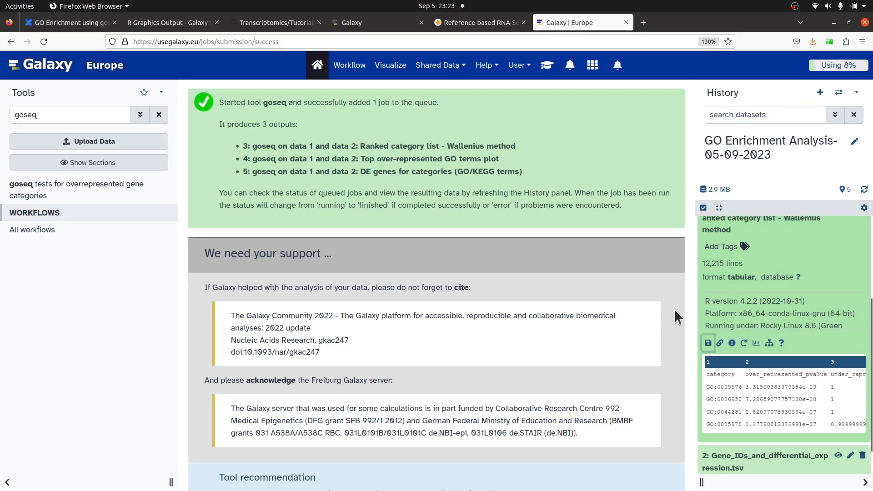
click(490, 24)
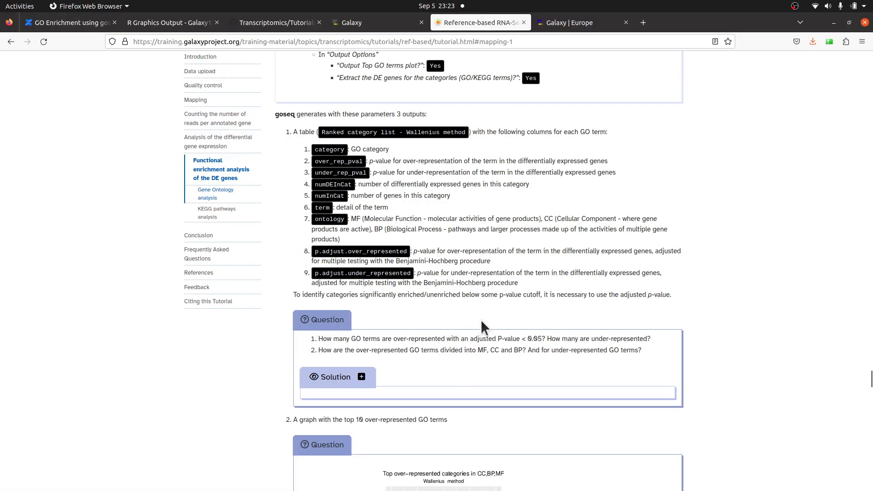
scroll(481, 319, up, 3)
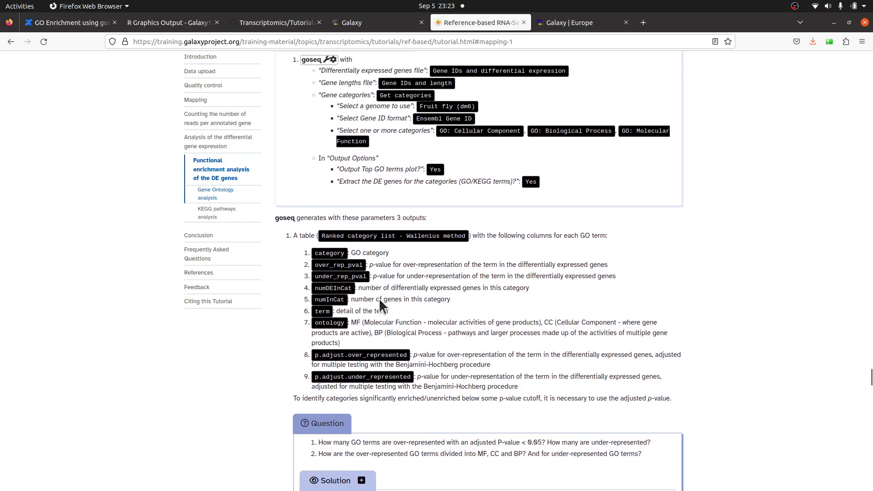
scroll(382, 327, down, 2)
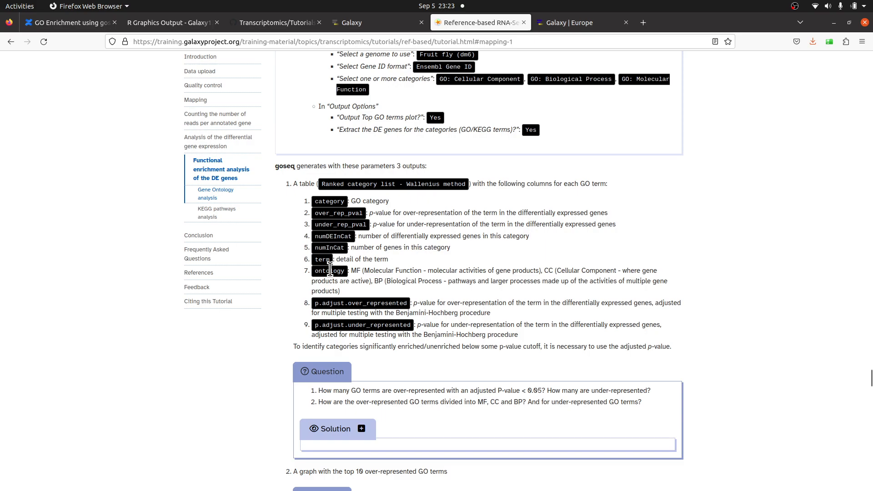
scroll(358, 215, down, 2)
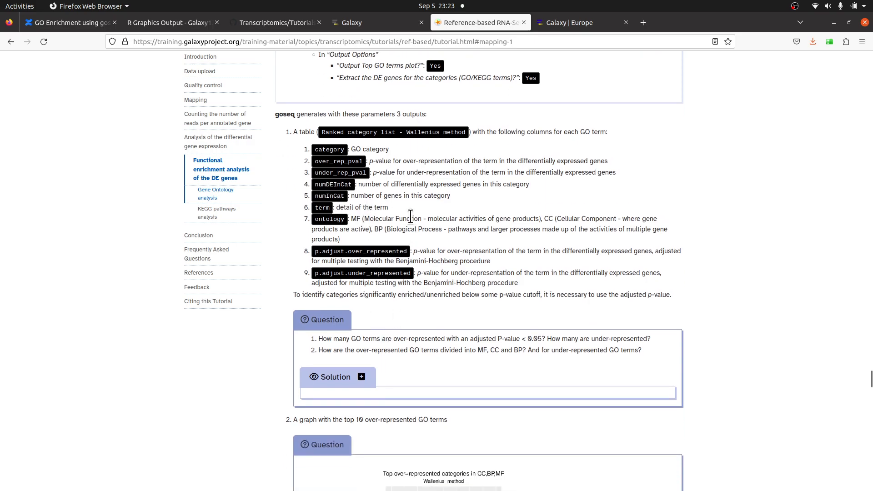
scroll(411, 216, up, 2)
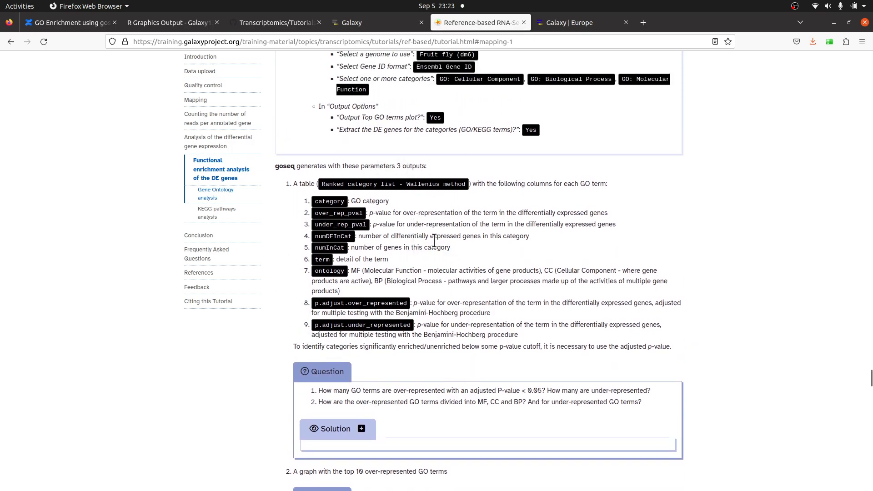
scroll(409, 282, down, 4)
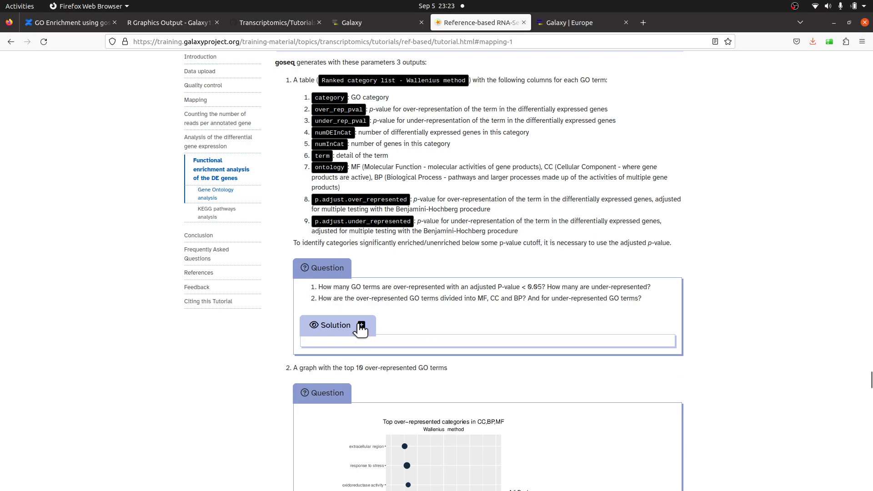
scroll(383, 246, up, 7)
scroll(380, 239, down, 5)
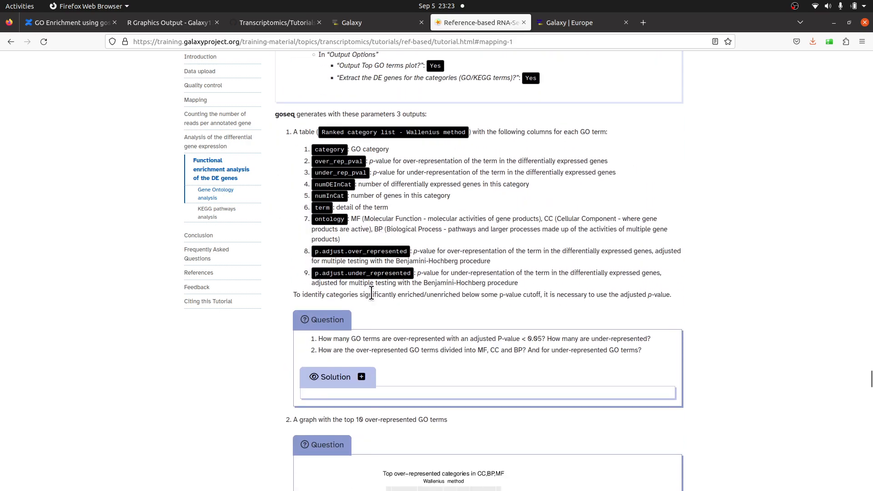
scroll(370, 294, down, 8)
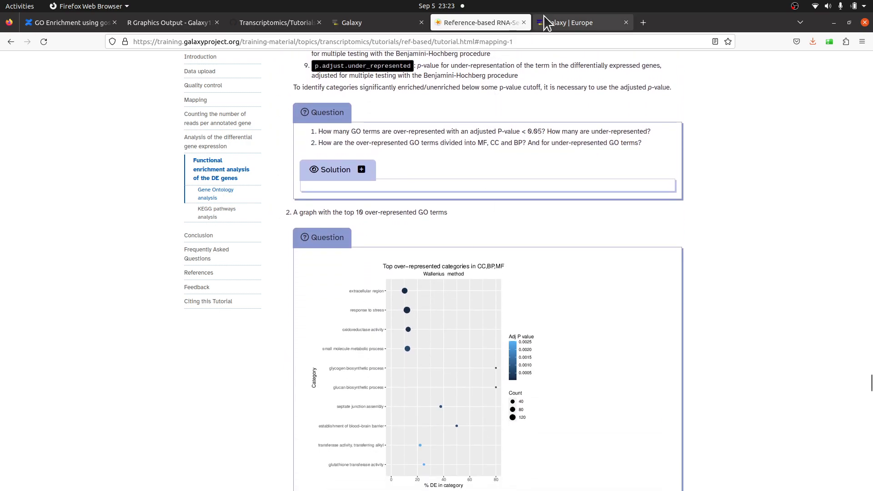
- Download the top over-represented GO terms plot dataset from the history
click(573, 21)
scroll(780, 276, up, 3)
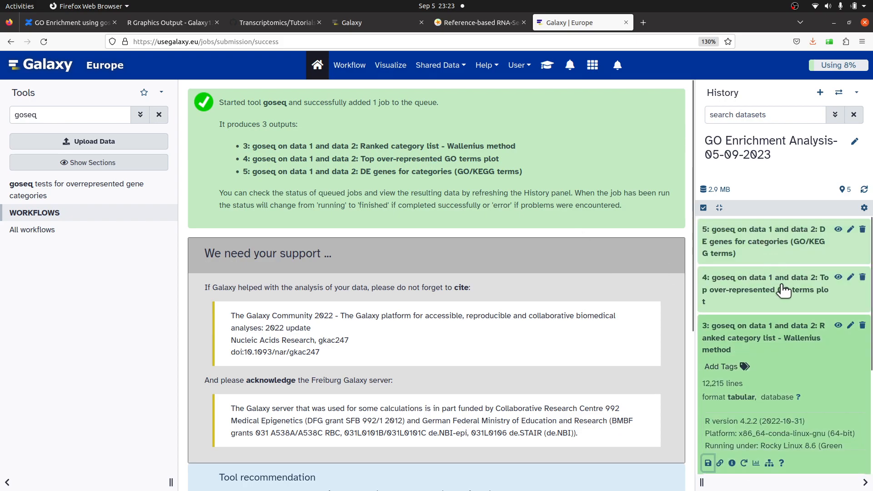
click(793, 325)
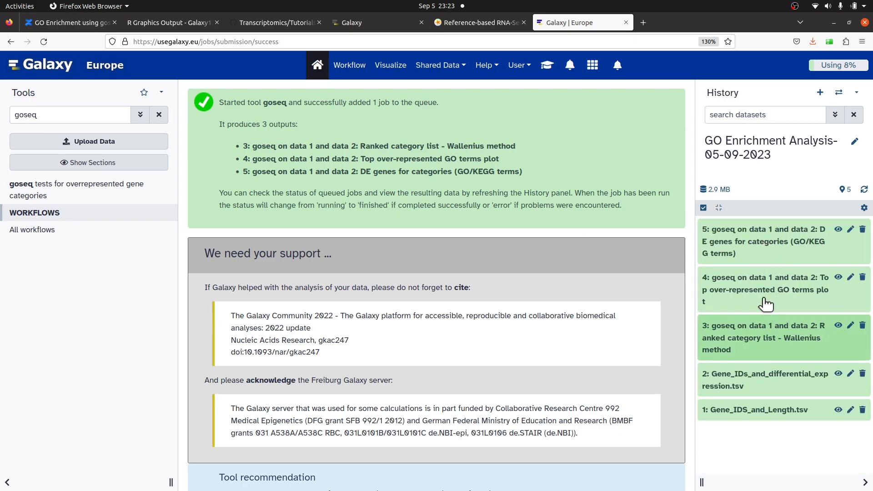
click(759, 282)
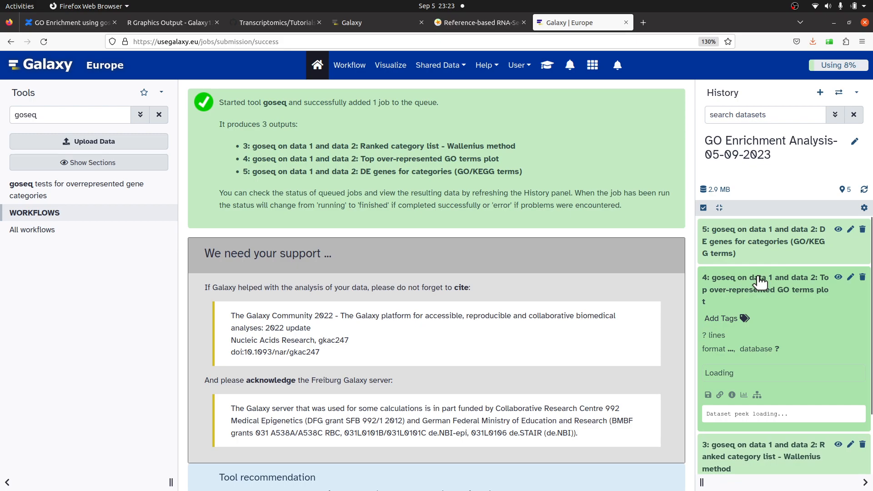
scroll(759, 282, down, 3)
click(707, 326)
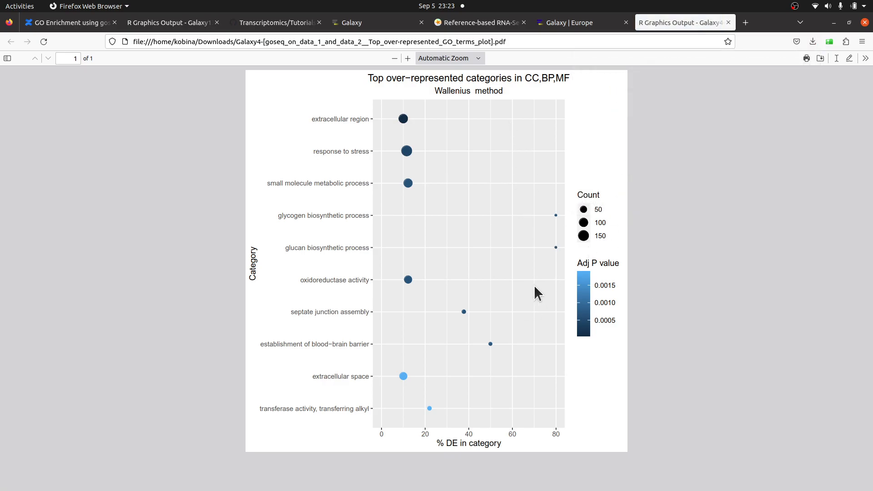
- Compare the downloaded GO terms plot with the example graph in the tutorial
click(477, 24)
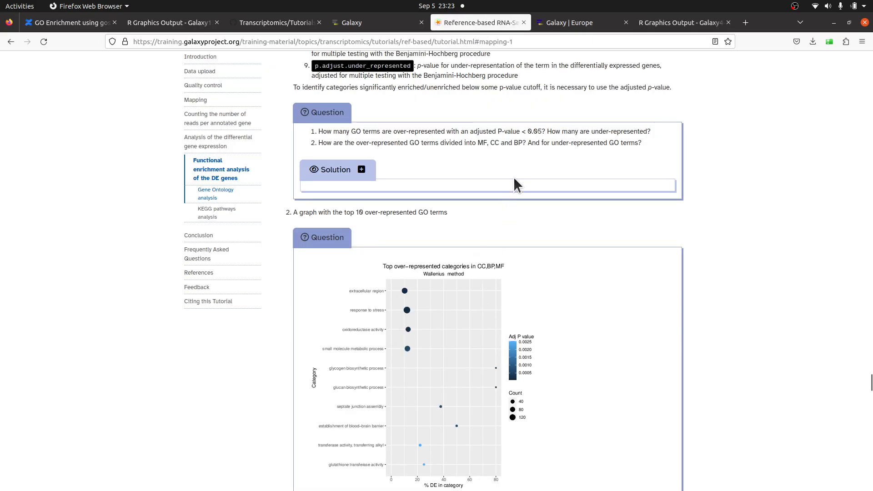
click(697, 26)
click(492, 25)
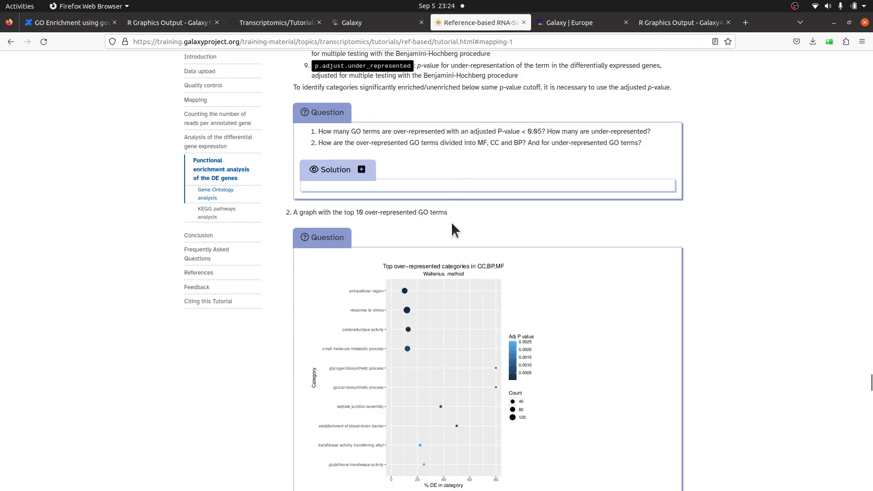
scroll(409, 318, down, 2)
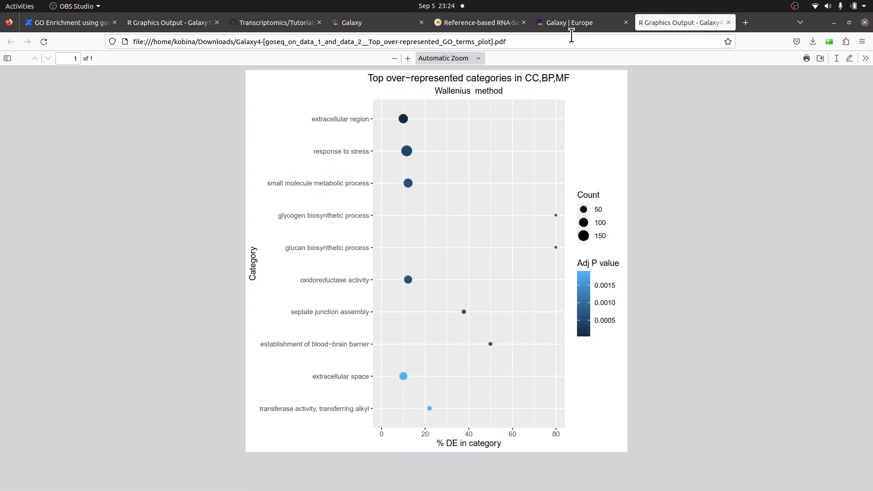
click(571, 21)
click(516, 25)
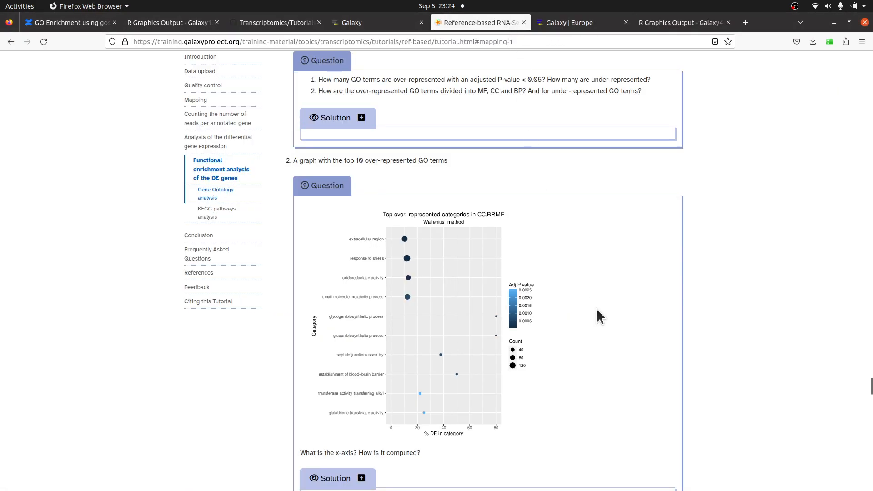
scroll(599, 291, down, 2)
scroll(599, 268, up, 4)
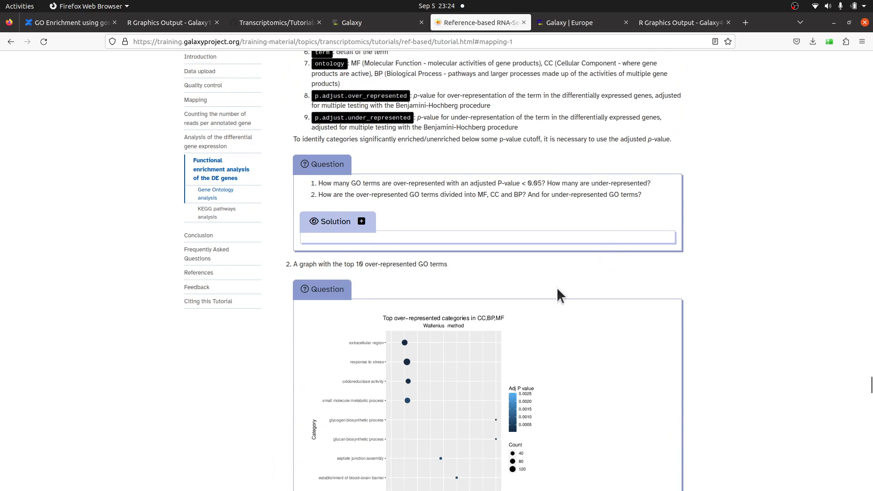
scroll(457, 351, down, 5)
scroll(672, 168, up, 3)
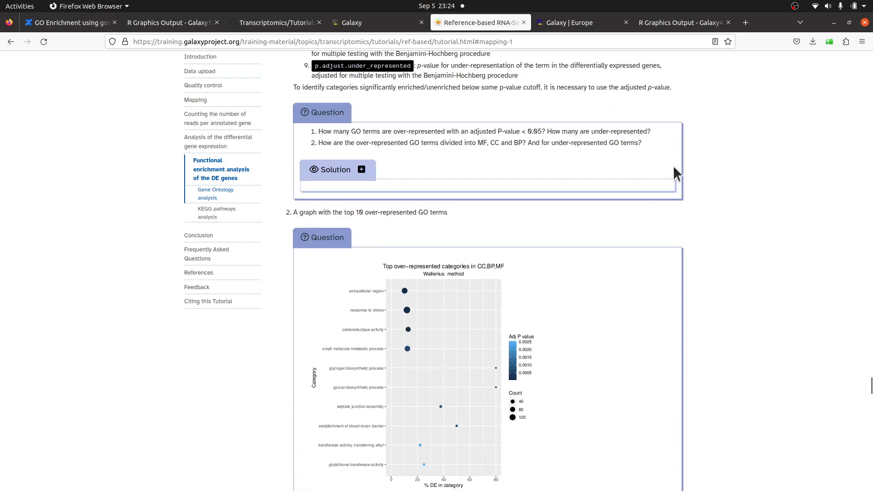
click(703, 21)
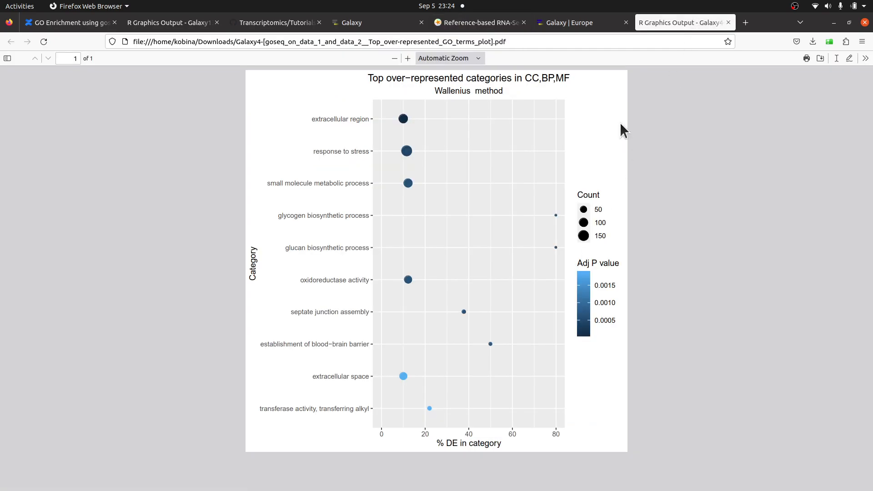
click(569, 27)
scroll(787, 251, up, 3)
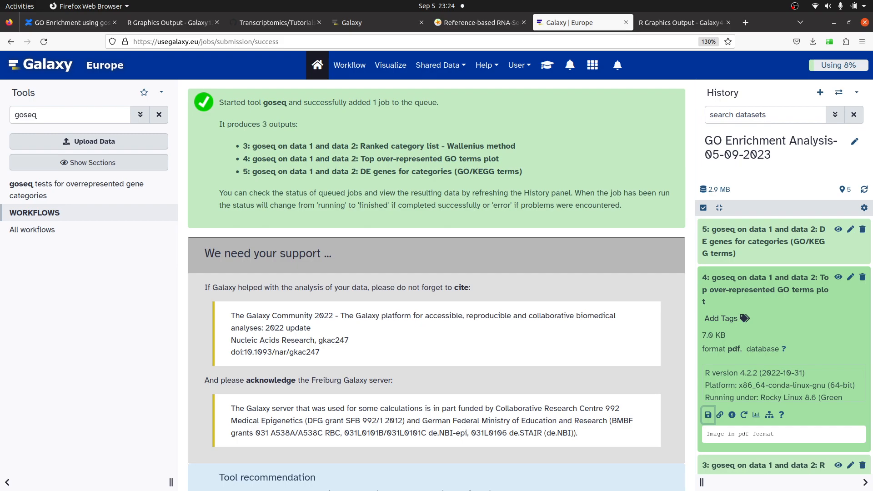
- Open the GO terms plot PDF from the GeneOntology folder in Adobe Reader and close it
key(alt+Tab)
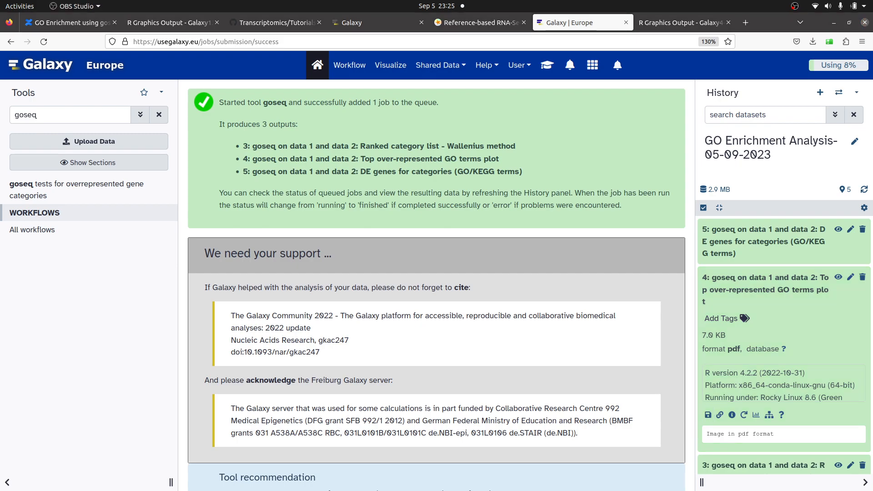
key(alt+Tab)
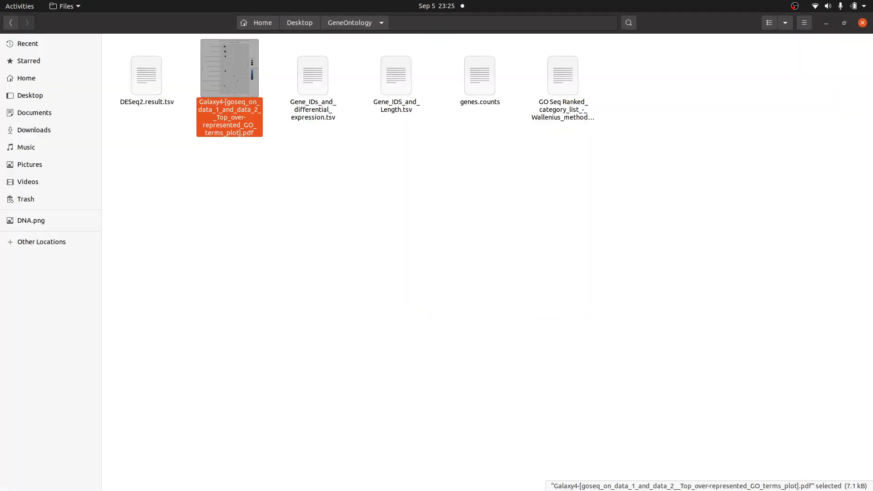
double_click(231, 91)
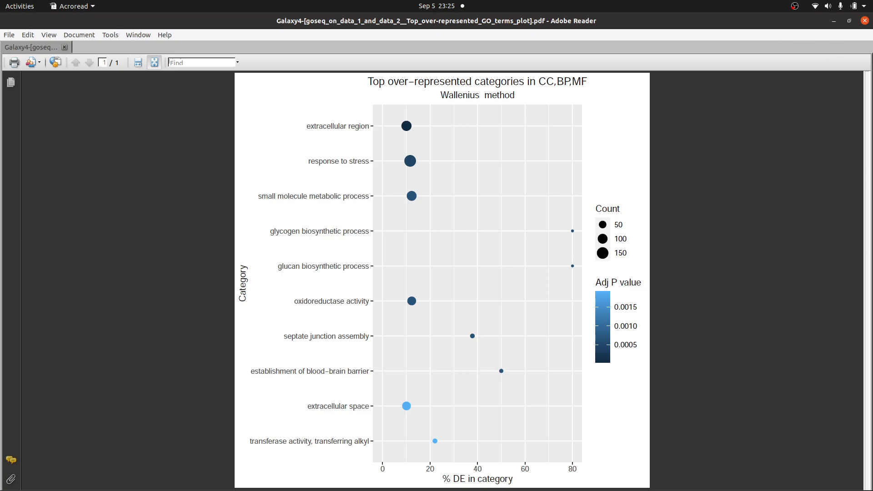
click(834, 21)
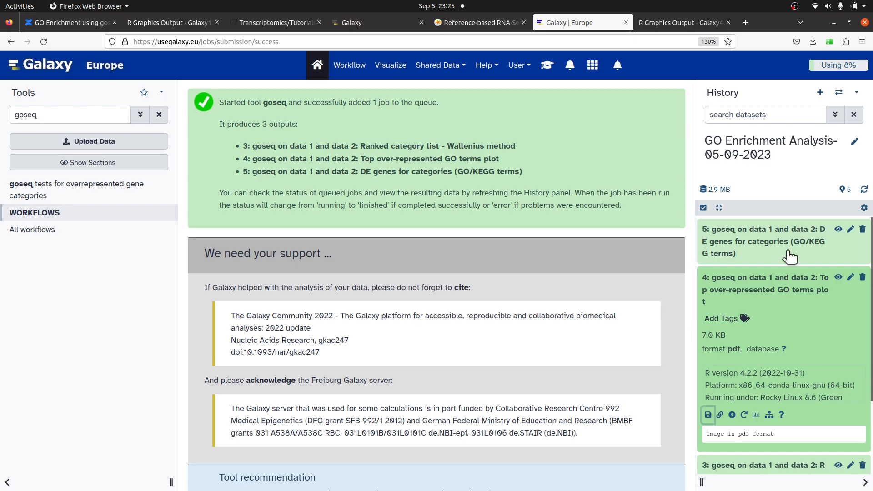
- Download the DE genes for categories (GO/KEGG terms) dataset to the GeneOntology folder as DE_genes_for_categories_(GO_KEGG_terms)].tabular
click(781, 235)
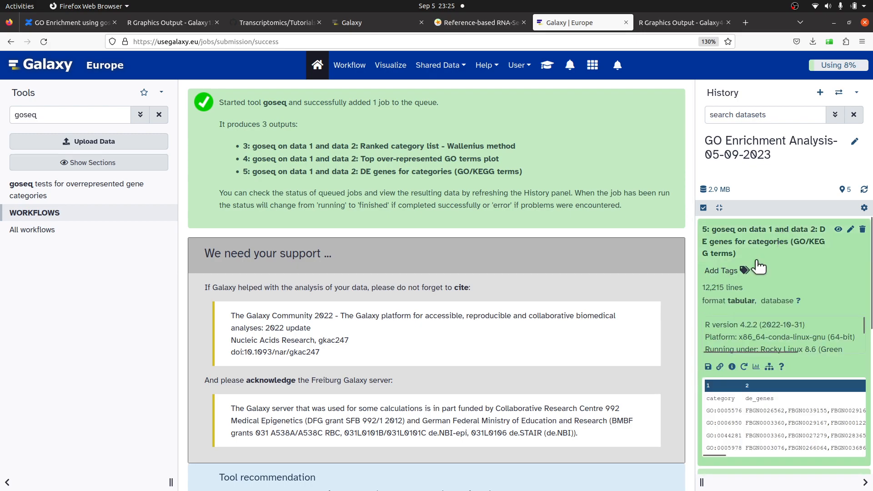
scroll(770, 244, down, 2)
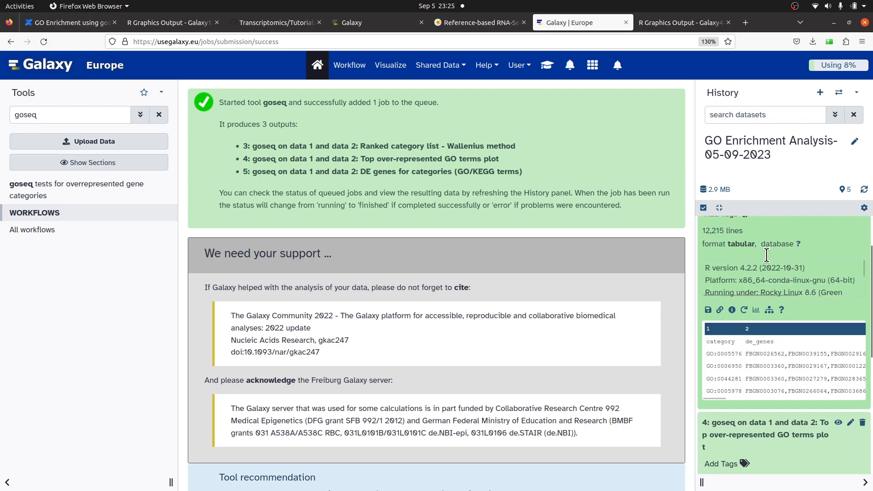
click(709, 307)
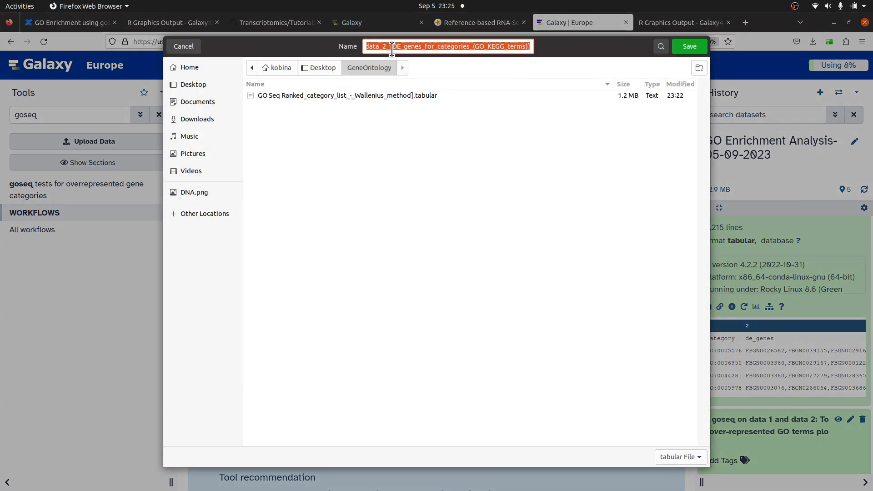
drag(391, 49, 282, 33)
key(BackSpace)
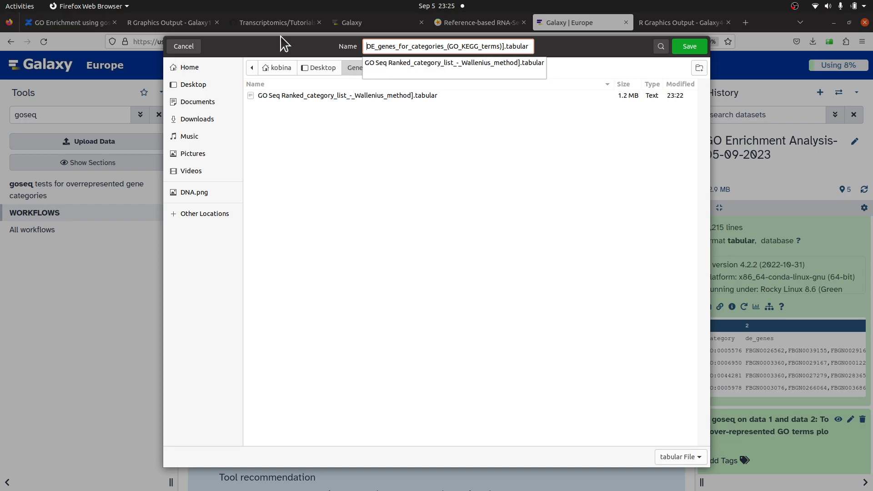
click(686, 47)
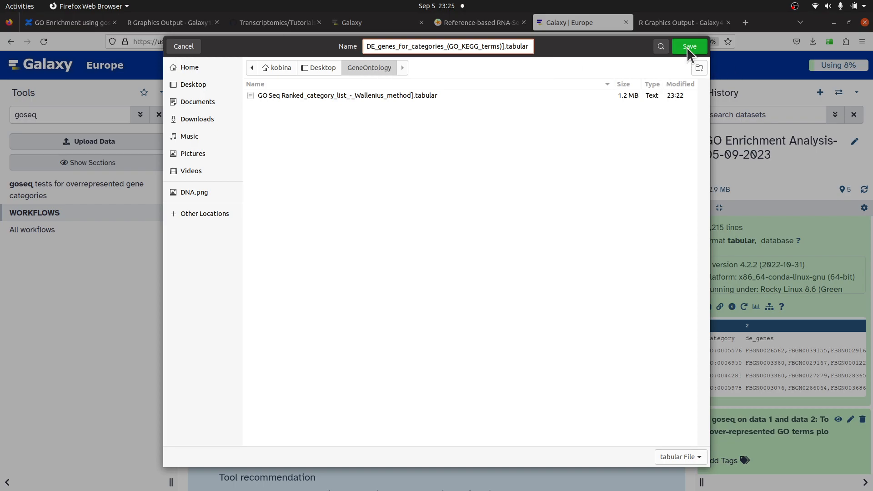
click(689, 46)
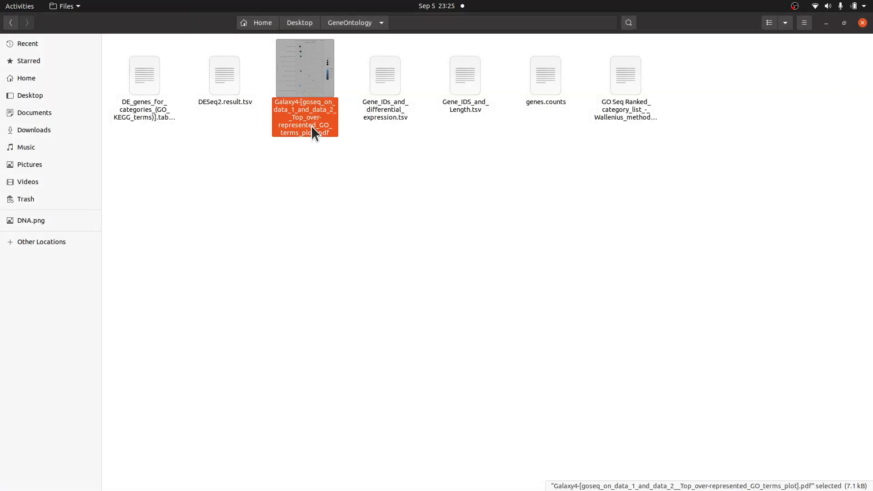
- Open the downloaded DE genes for categories file in WPS Spreadsheets
click(151, 99)
right_click(151, 100)
click(168, 121)
click(511, 168)
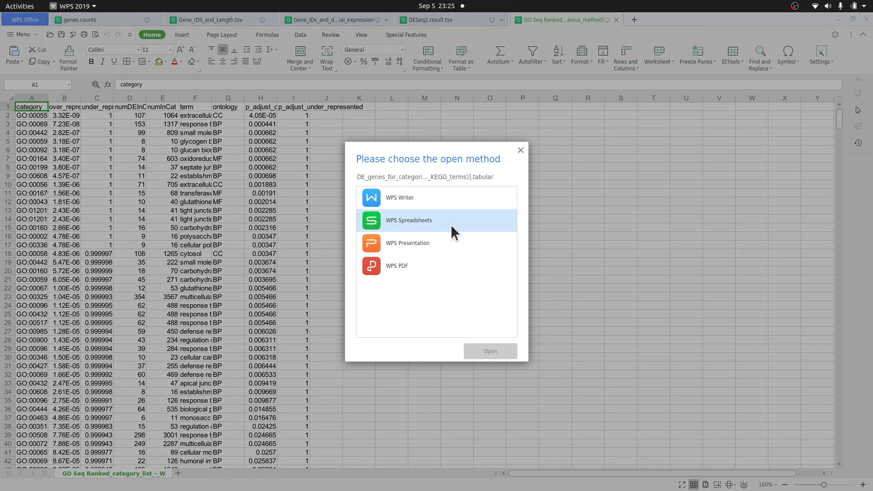
double_click(450, 223)
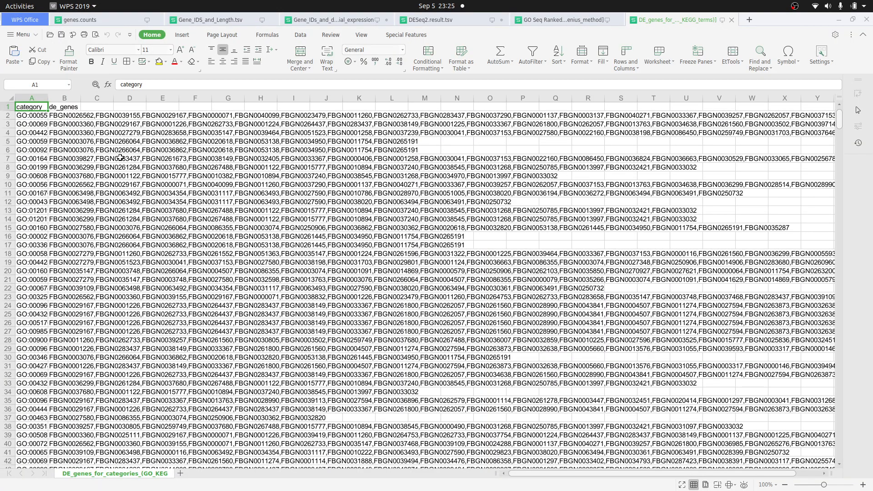
- Widen the category column of the DE genes spreadsheet to fit its contents
double_click(50, 97)
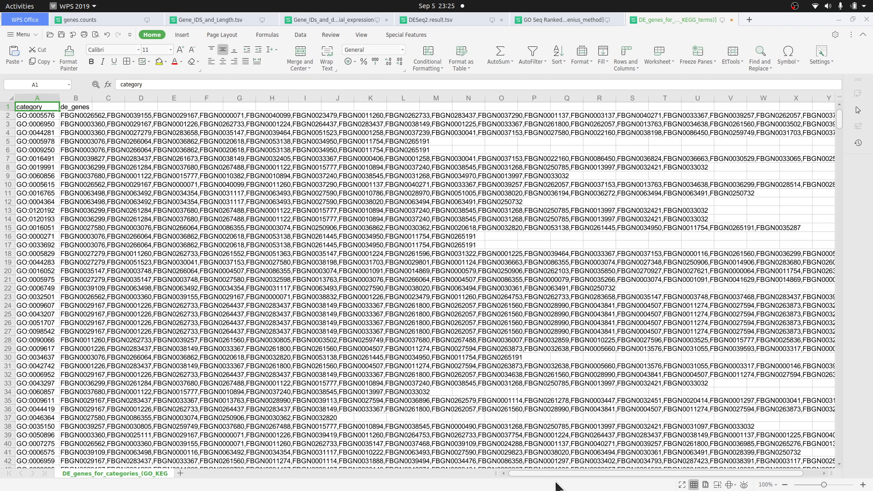
drag(576, 473, 319, 482)
- Reveal the solution to the tutorial's question on over- and under-represented GO terms
key(alt+Tab)
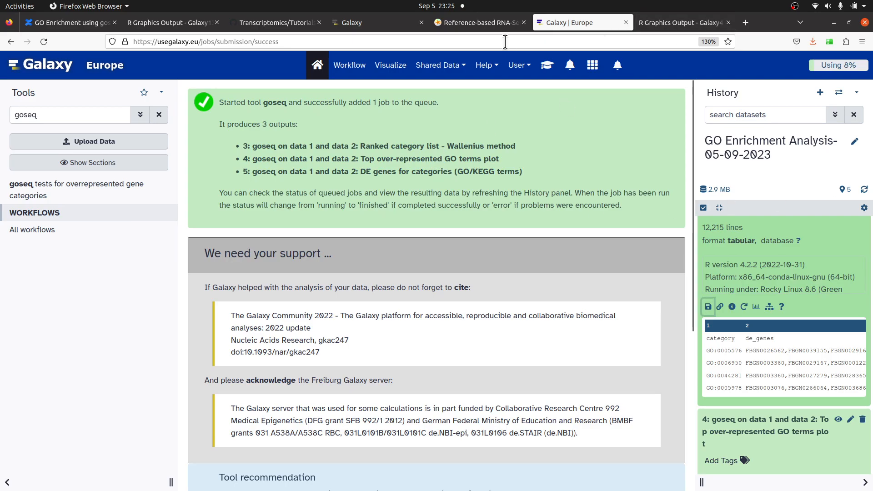
click(492, 27)
scroll(476, 146, up, 3)
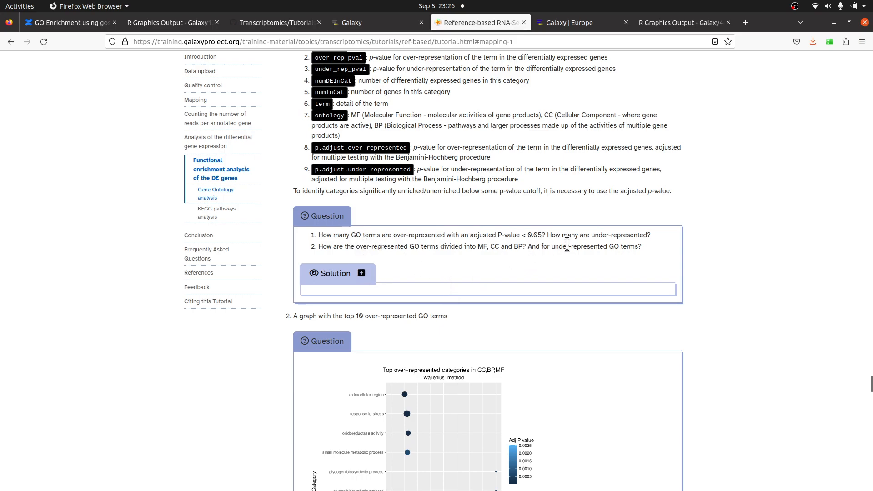
click(363, 273)
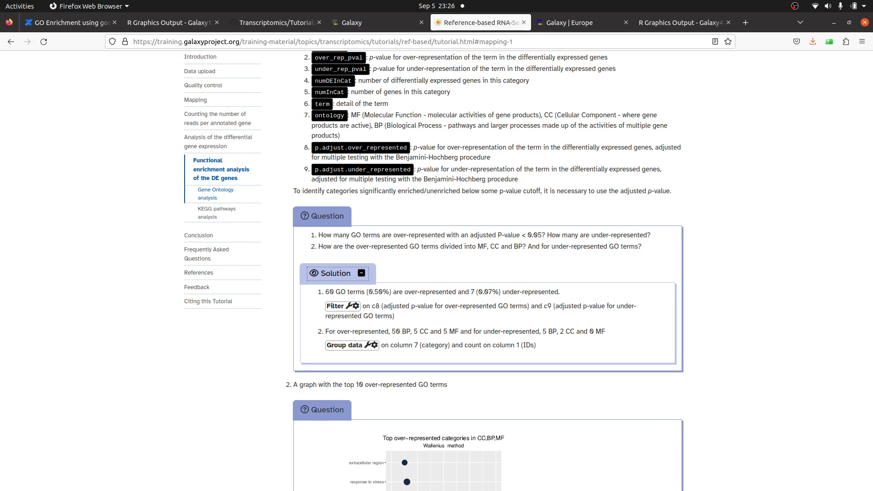
- In the ranked category list spreadsheet, widen the category and p_adjust_over_represented columns
key(alt+Tab)
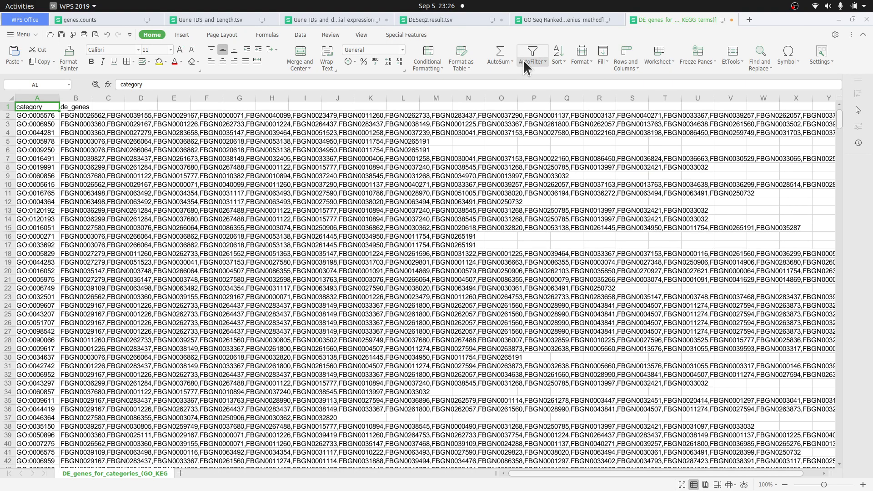
click(550, 18)
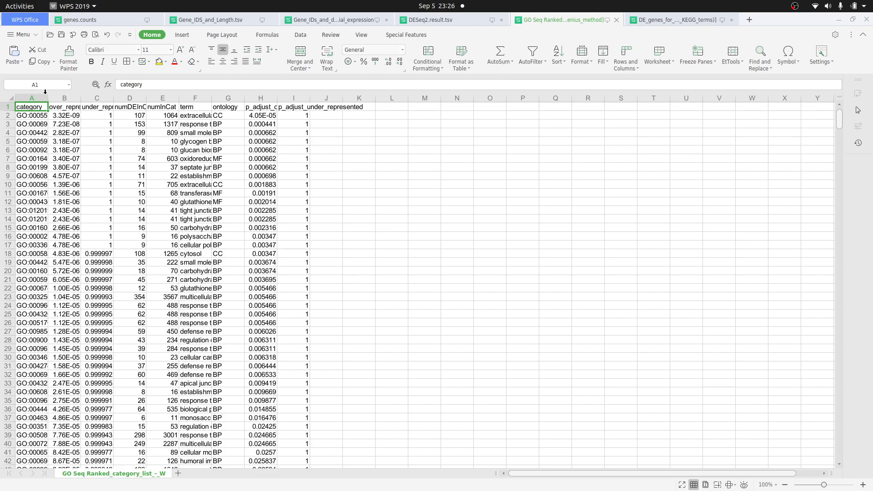
drag(48, 99, 86, 98)
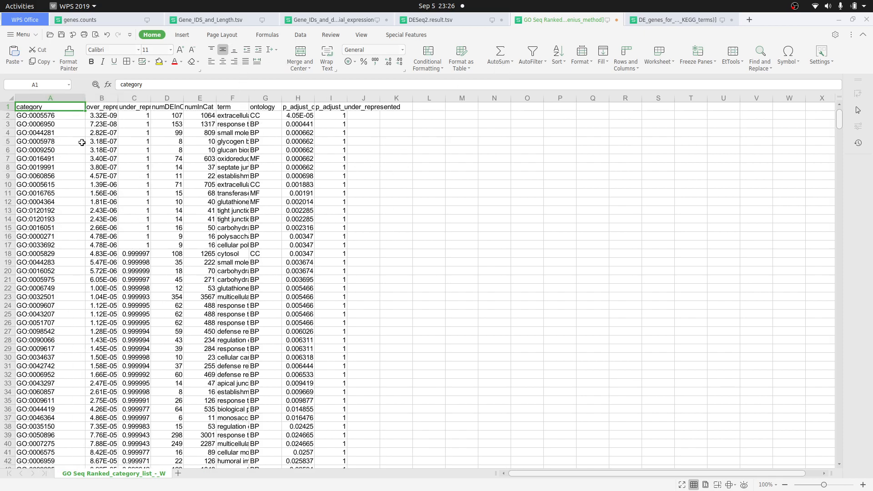
drag(314, 98, 377, 95)
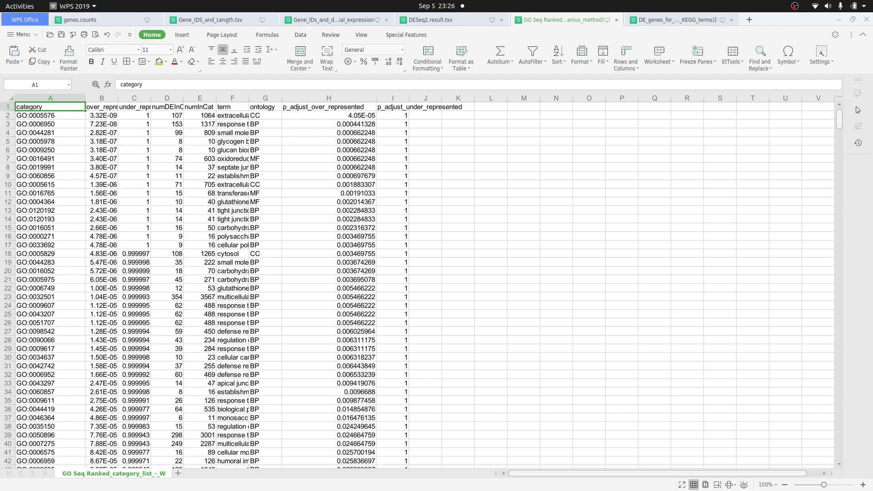
- Read the tutorial's solution on over-represented GO terms and the example top GO terms graph
key(alt+Tab)
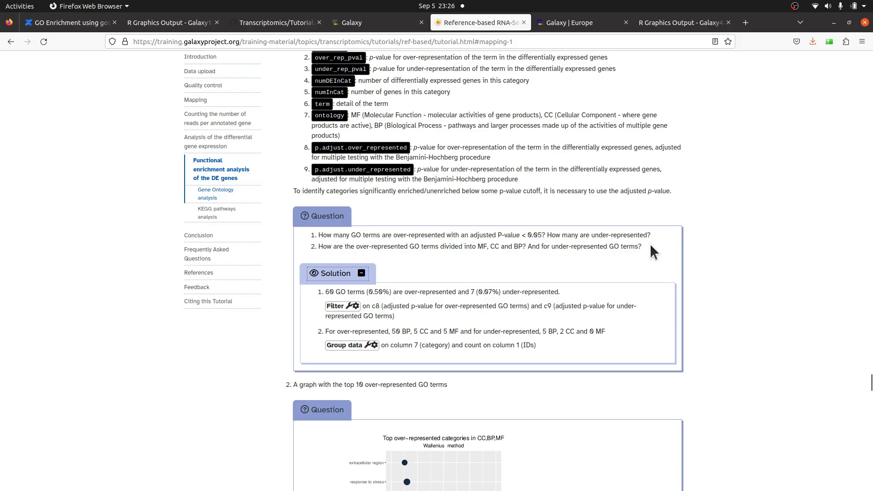
scroll(650, 243, up, 2)
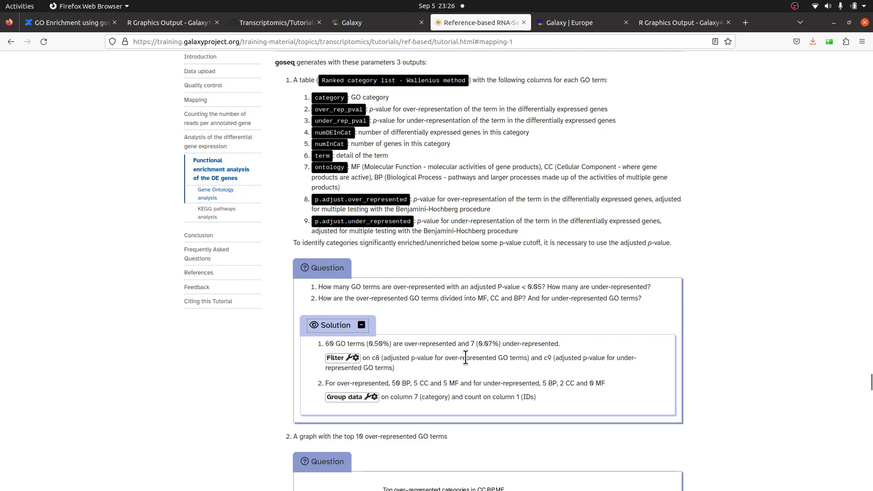
scroll(466, 358, down, 2)
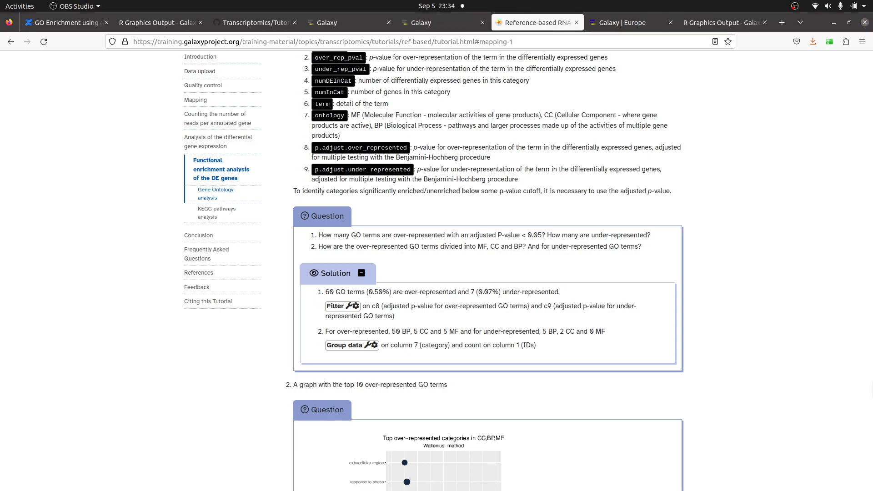
scroll(545, 407, up, 3)
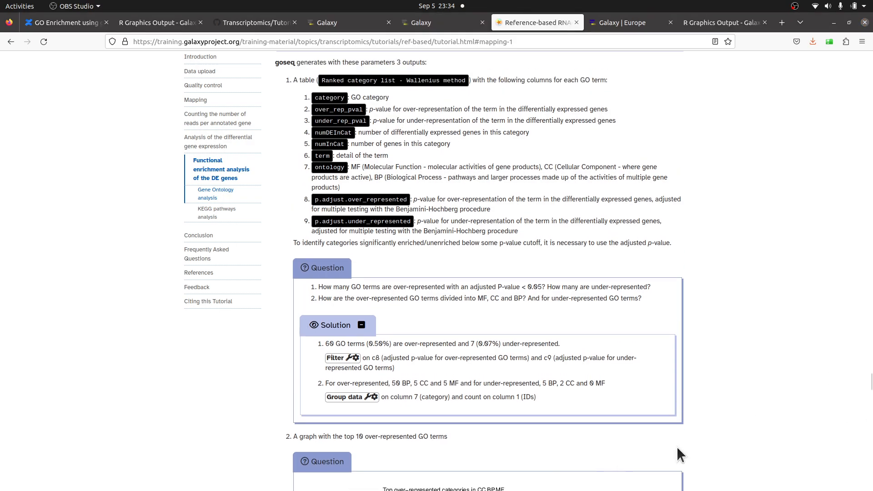
scroll(655, 441, up, 1)
scroll(634, 364, down, 2)
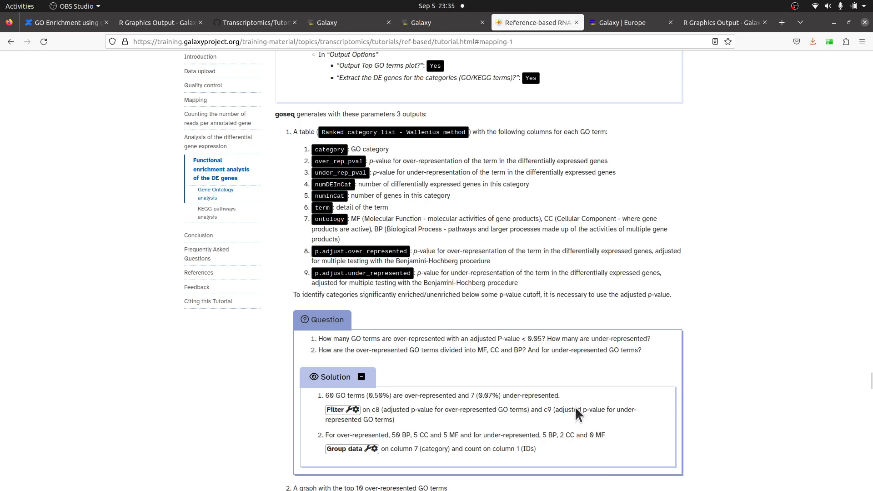
scroll(596, 318, down, 5)
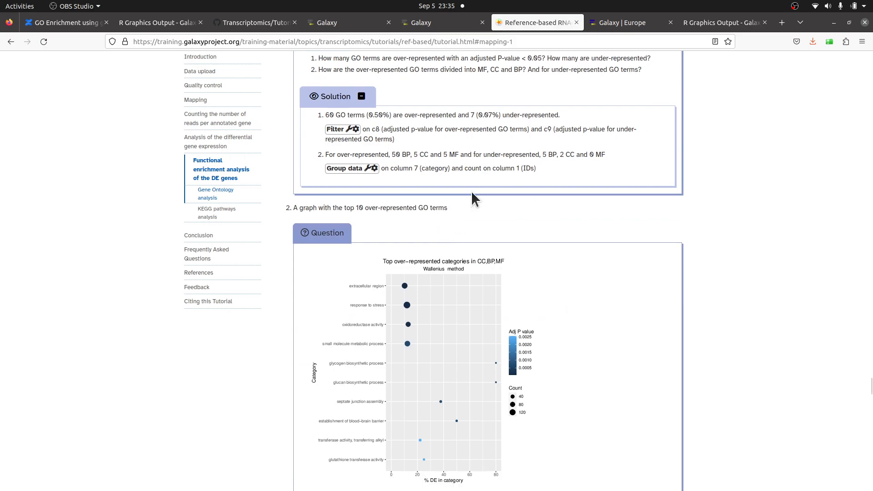
scroll(471, 191, down, 3)
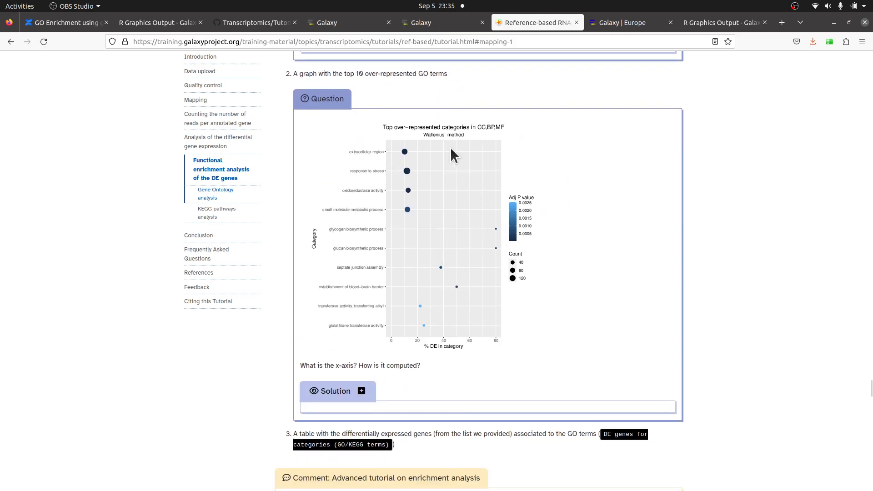
- Compare the downloaded GO terms plot PDF with the tutorial's example graph and solution
click(706, 23)
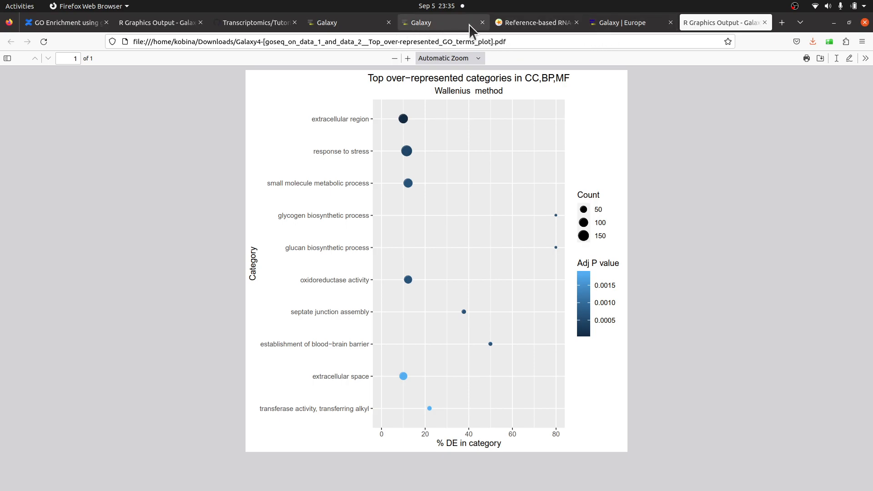
click(544, 21)
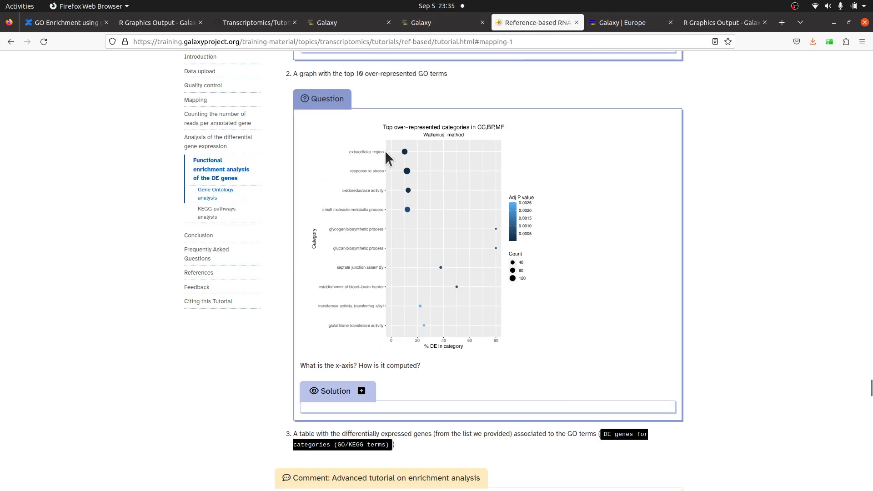
scroll(447, 291, up, 2)
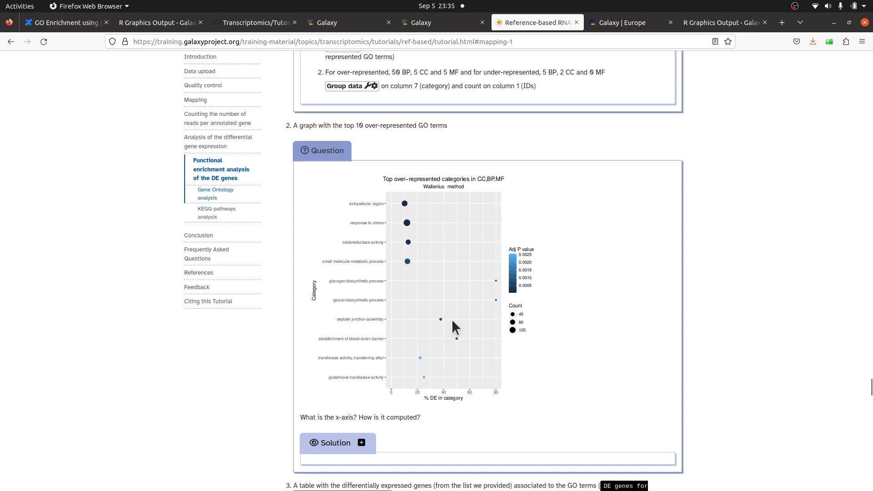
scroll(512, 376, up, 2)
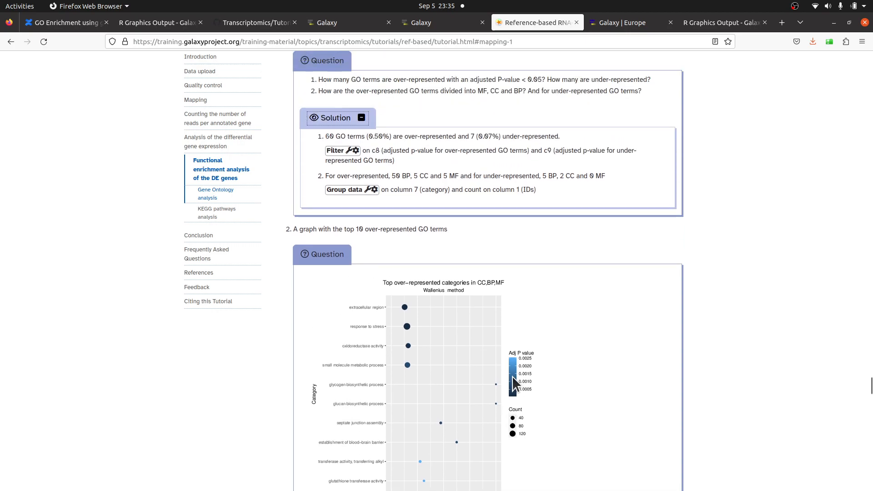
scroll(512, 376, up, 1)
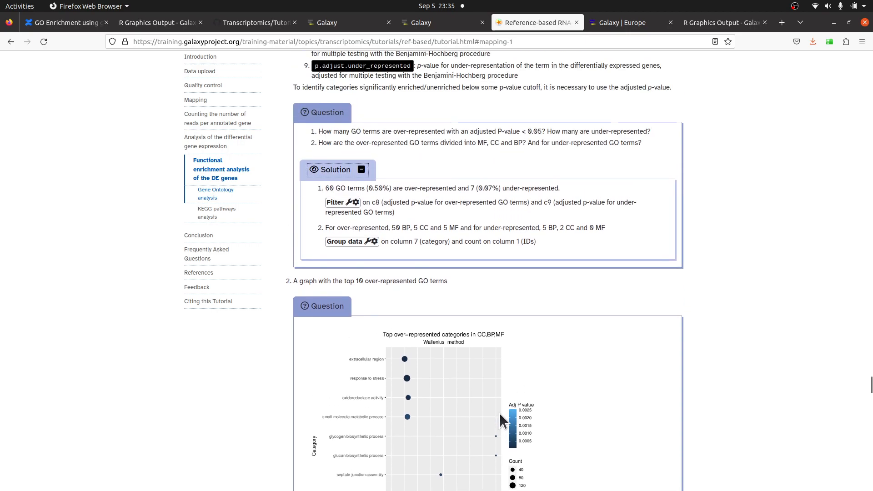
scroll(502, 412, up, 1)
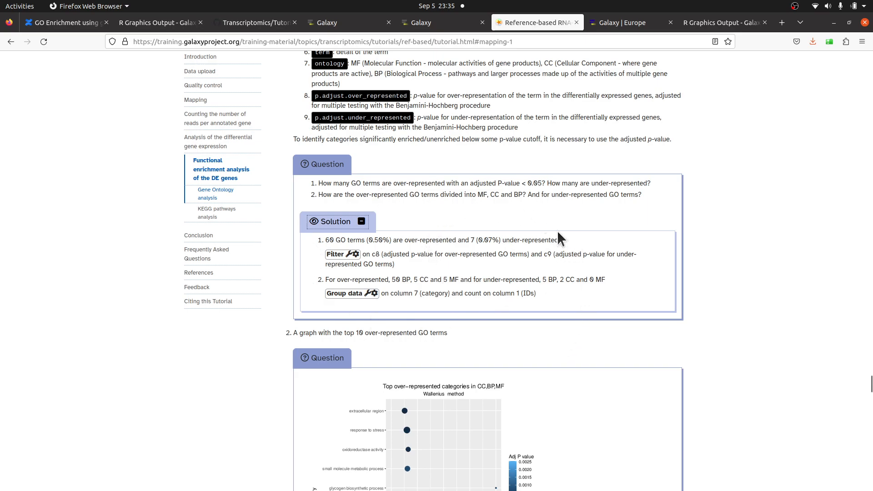
scroll(431, 287, up, 2)
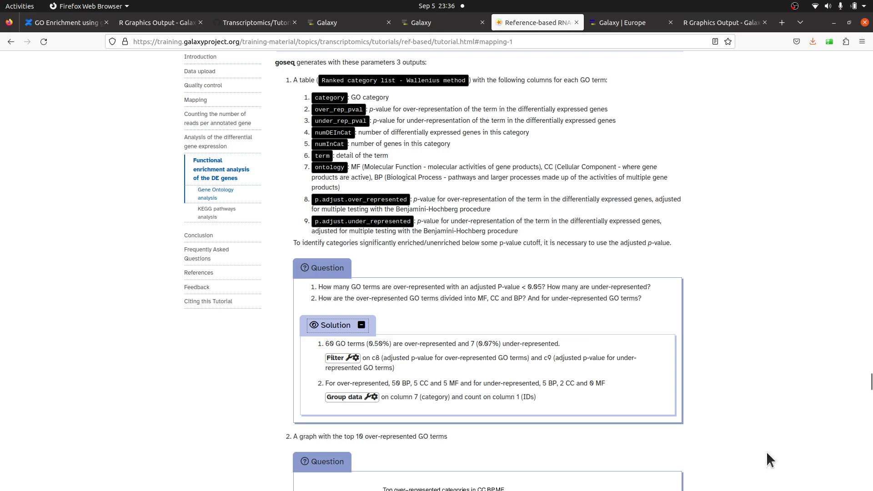
- Scroll through the tutorial down to the KEGG pathways analysis section
scroll(767, 451, down, 2)
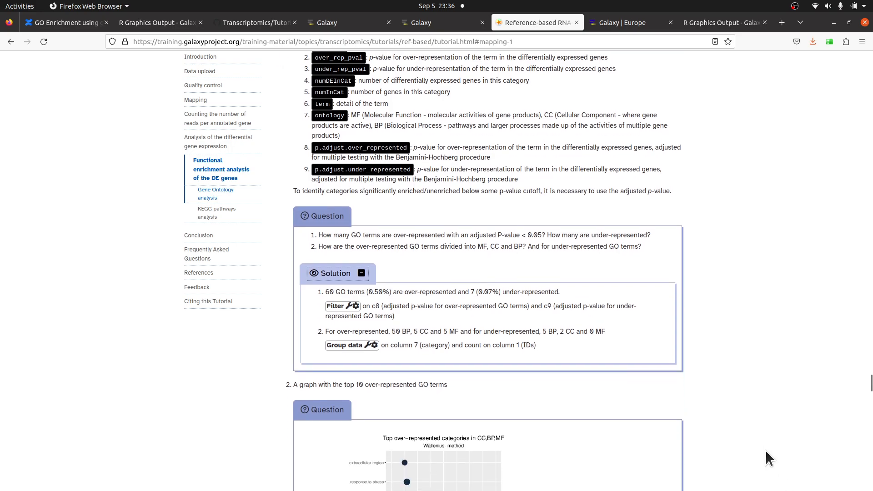
scroll(766, 451, down, 12)
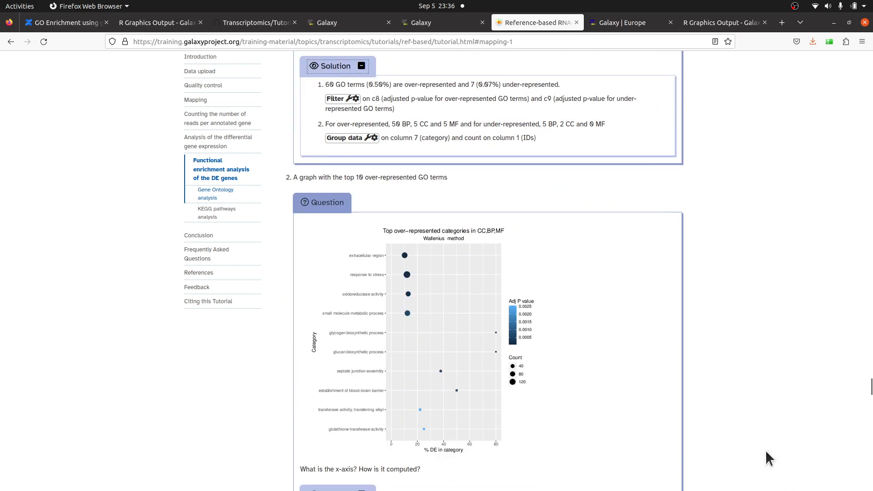
scroll(766, 451, down, 6)
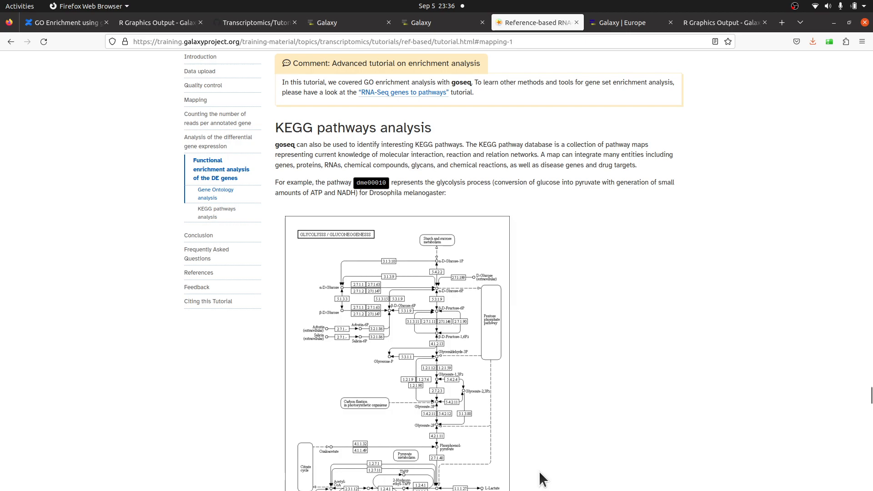
scroll(541, 473, down, 2)
scroll(539, 464, up, 20)
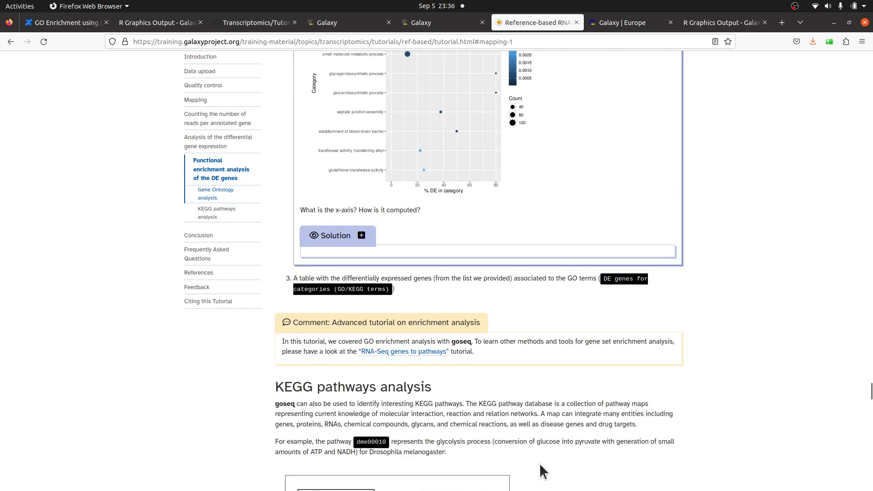
scroll(540, 460, up, 6)
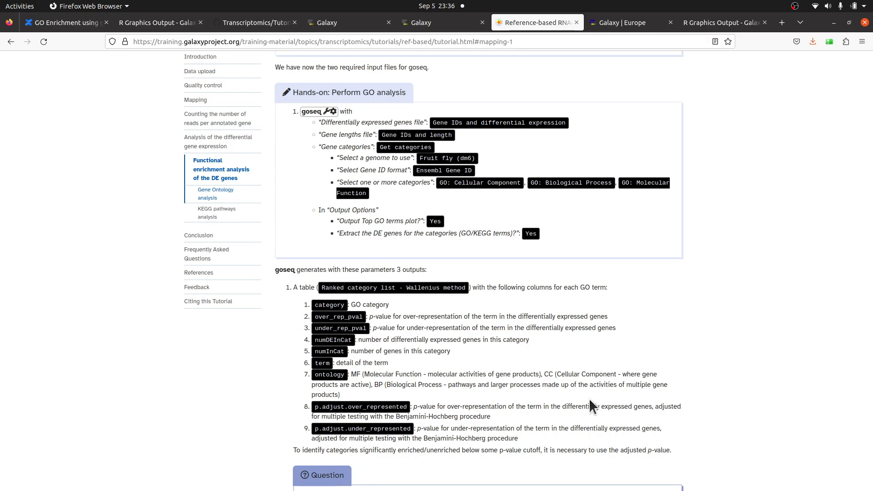
scroll(590, 400, down, 15)
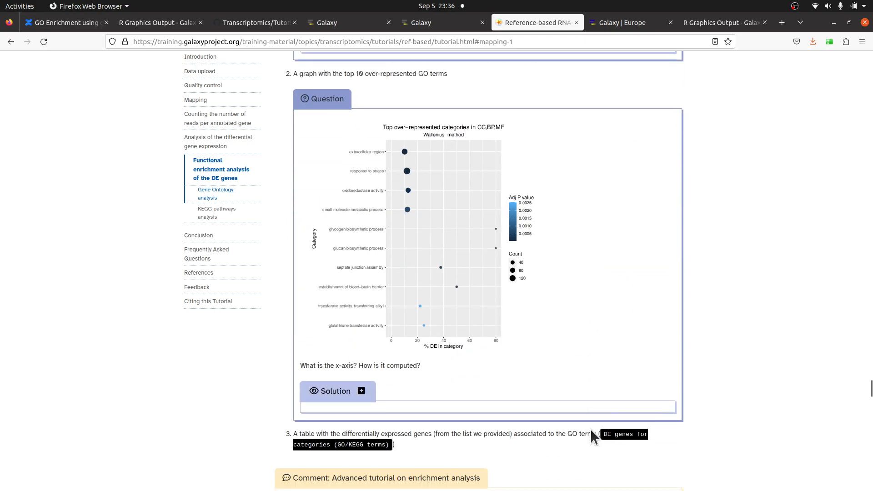
scroll(590, 429, down, 3)
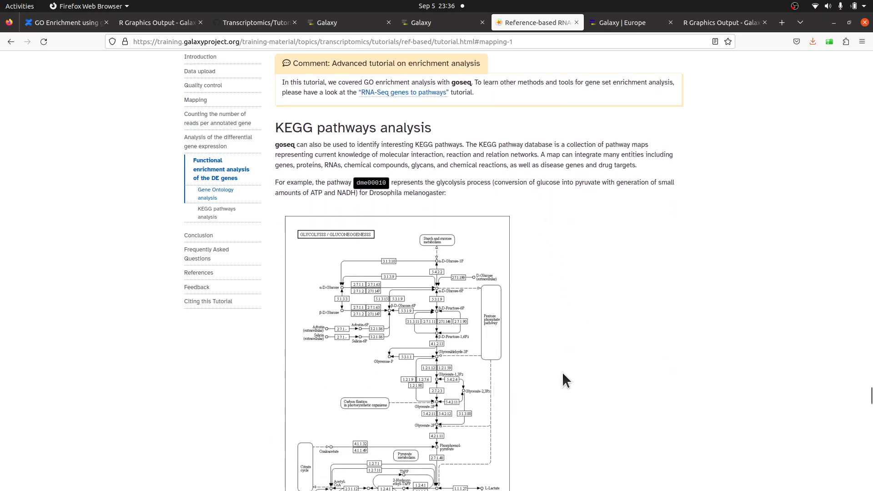
scroll(571, 355, down, 1)
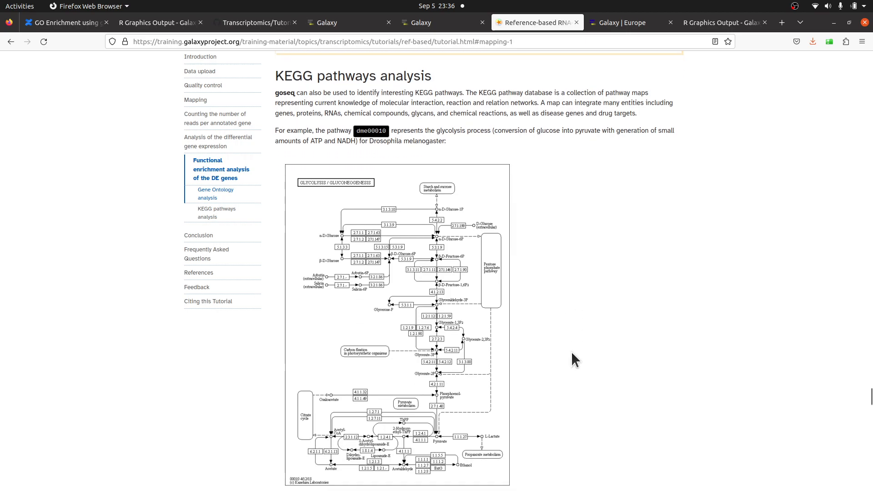